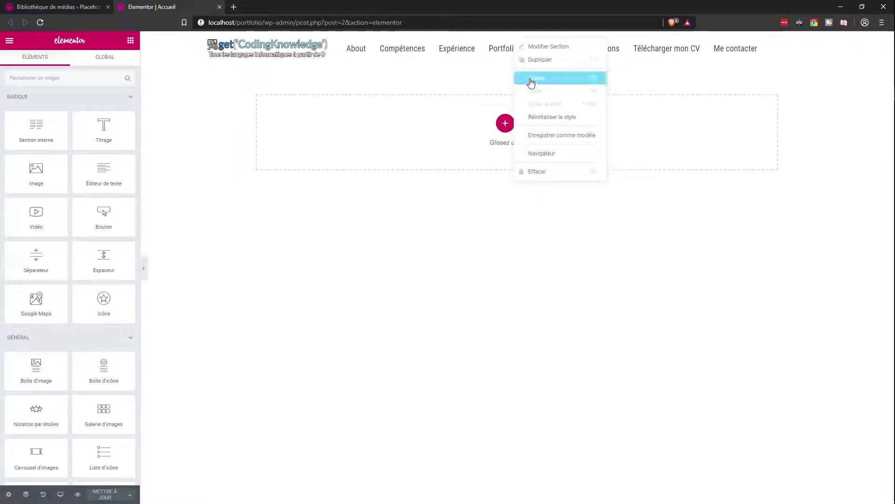
Duplicate the header section containing the logo and navigation menu
left_click(547, 58)
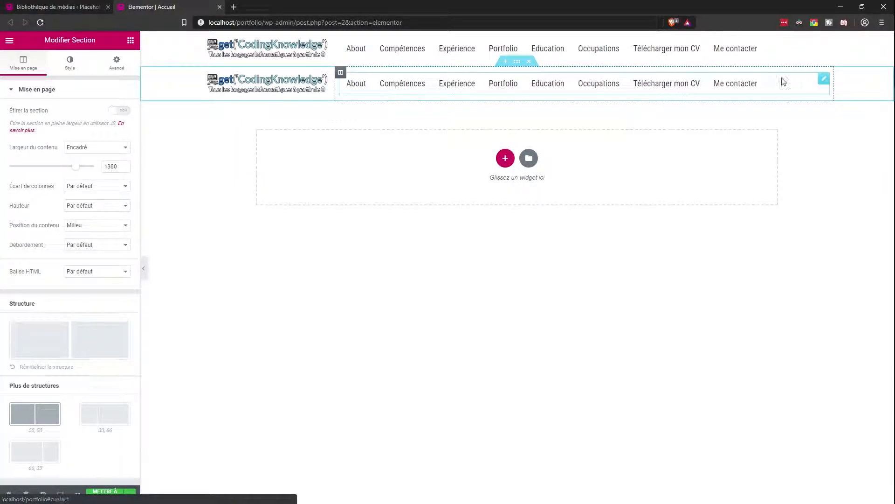
right_click(205, 77)
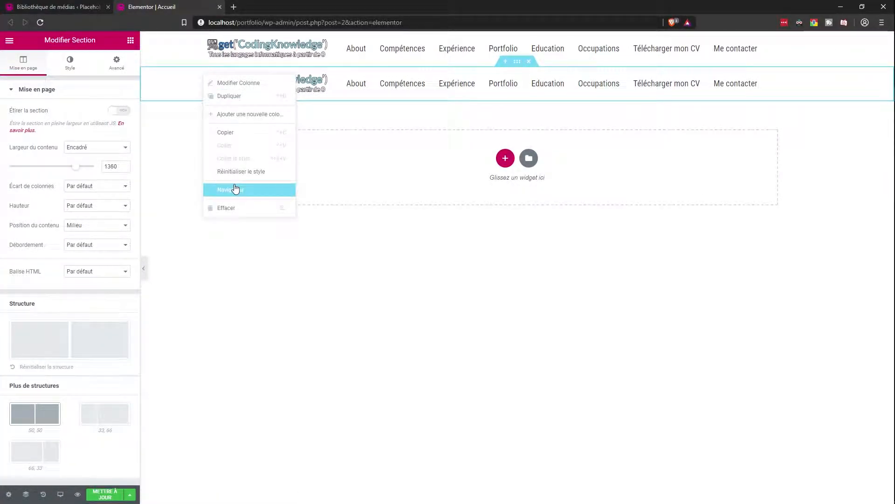
left_click(236, 189)
left_click(546, 265)
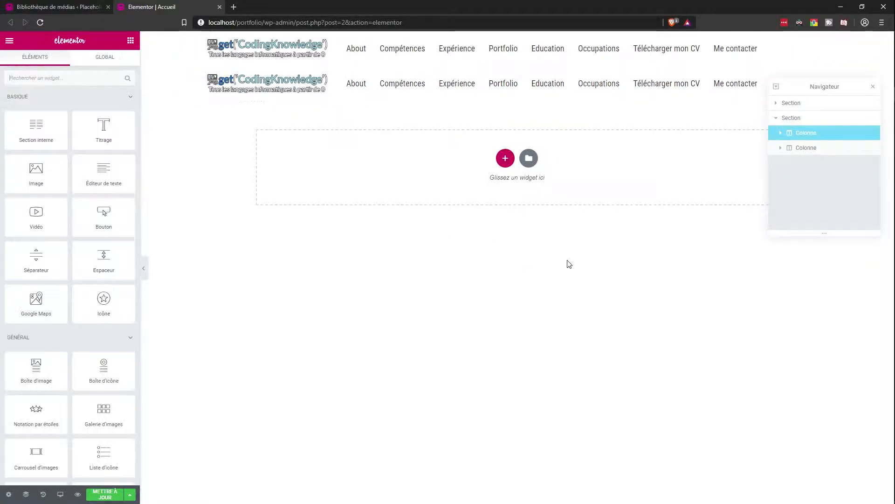
left_click(810, 135)
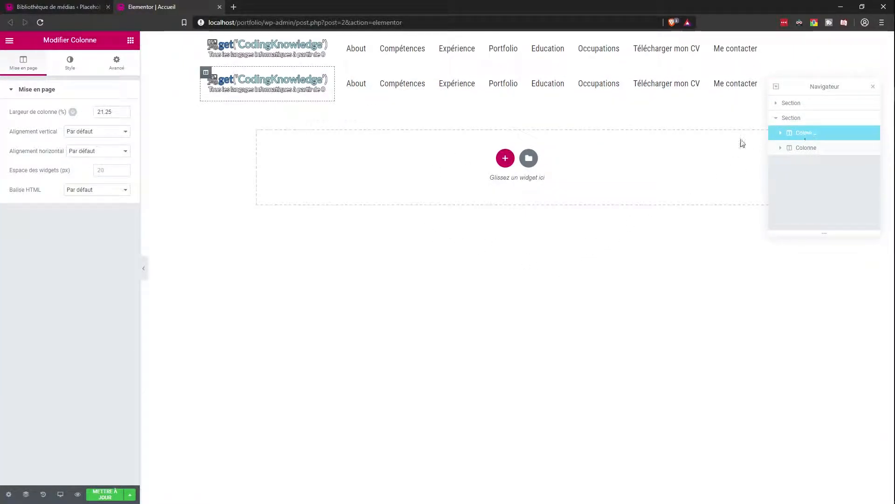
left_click(873, 87)
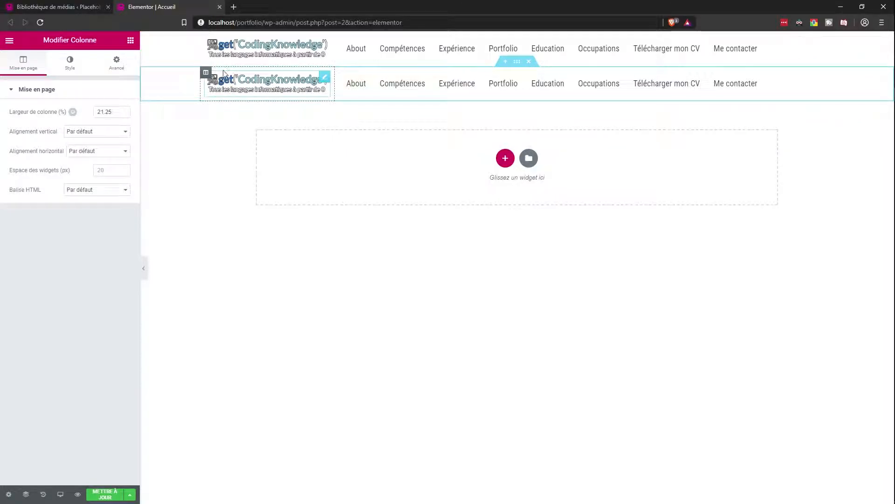
Delete the logo column and the navigation menu from the duplicated section, and add a Titrage widget in their place
right_click(207, 74)
left_click(243, 204)
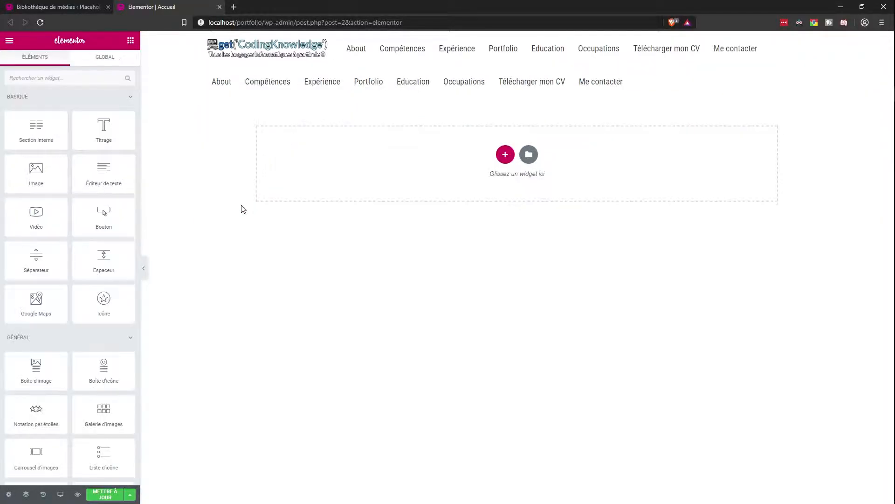
right_click(823, 84)
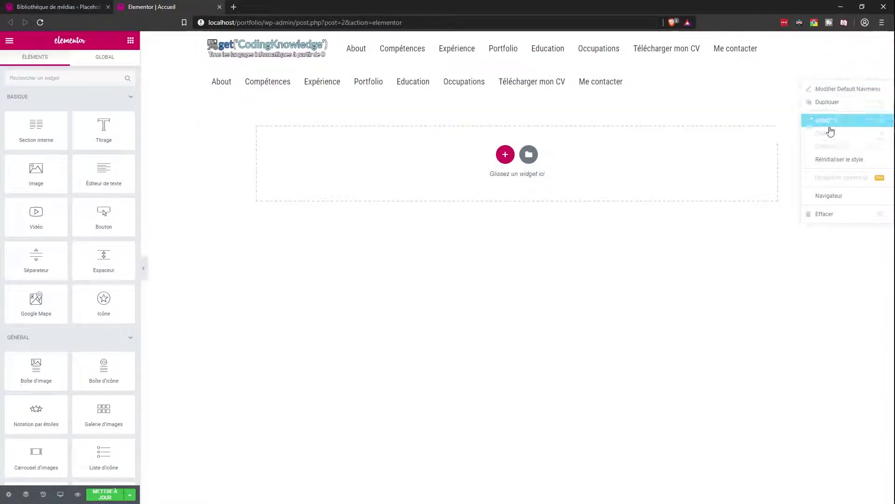
left_click(840, 215)
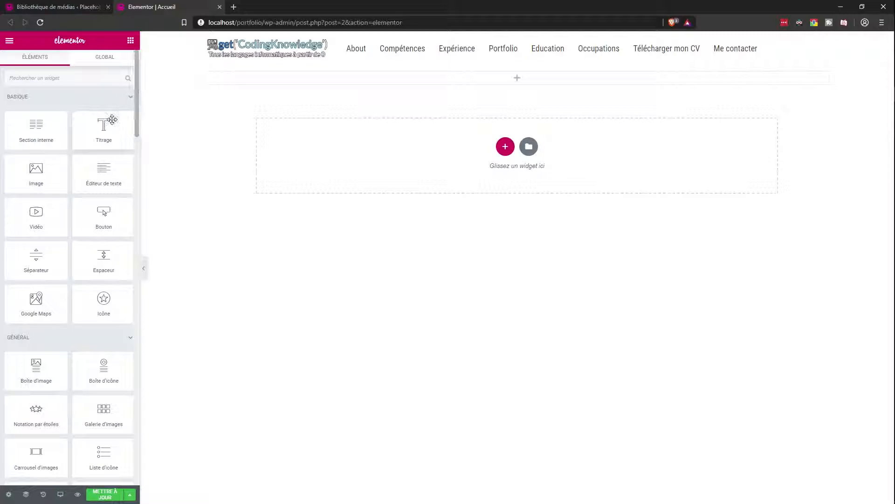
left_click_drag(110, 124, 387, 81)
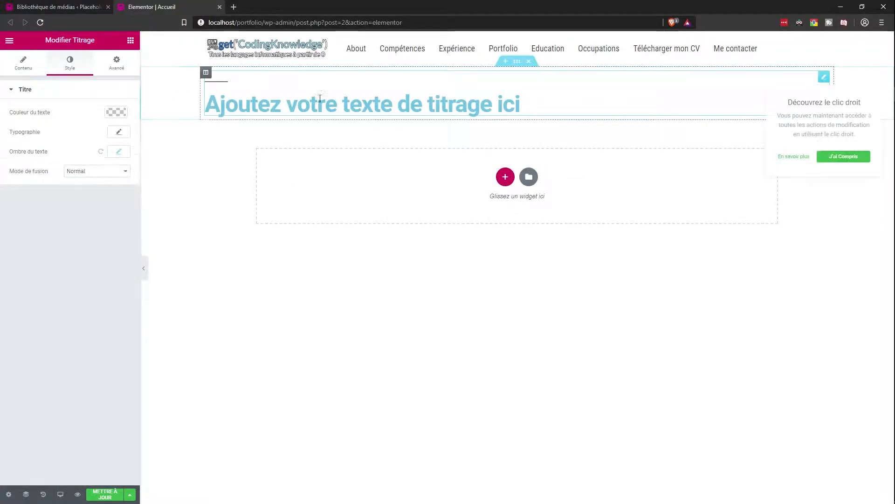
left_click(844, 158)
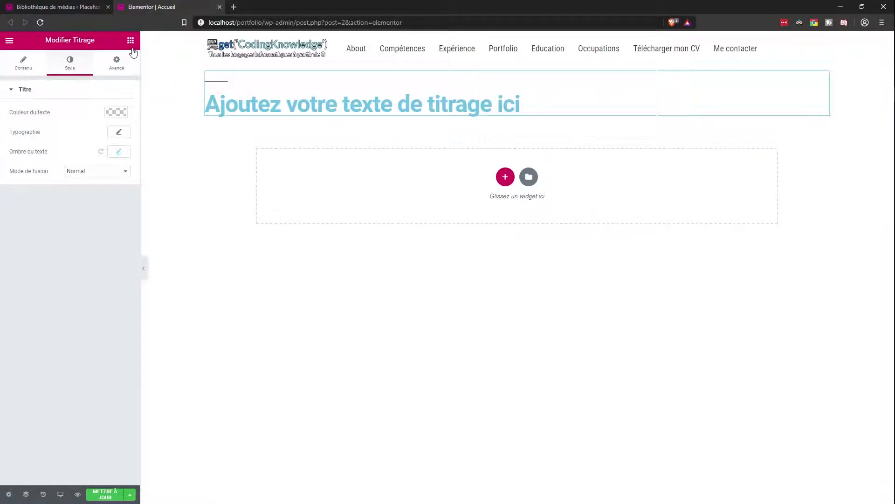
Set me-compressor.jpg from the media library as the background image of the whole heading section
left_click(193, 114)
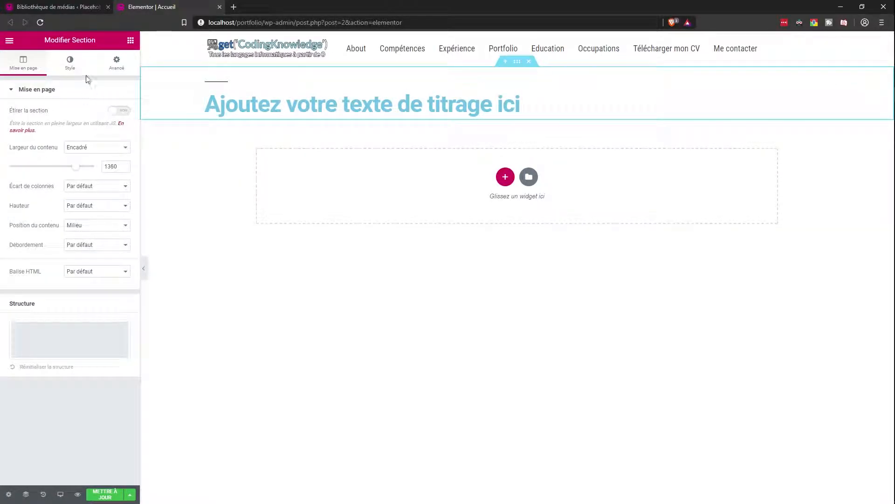
left_click(71, 69)
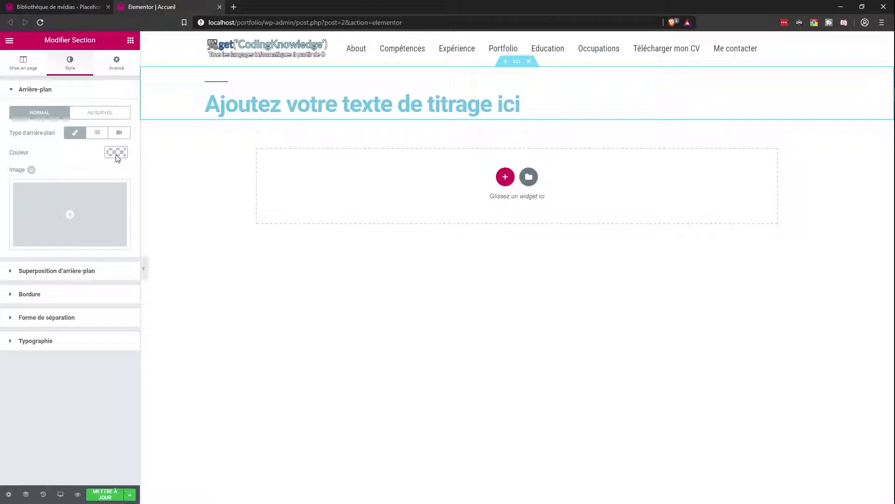
left_click(93, 204)
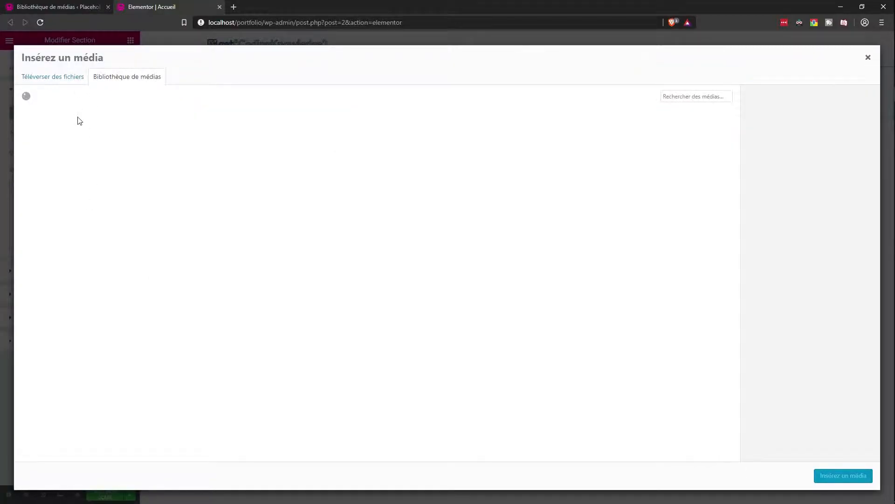
left_click(68, 133)
left_click(860, 474)
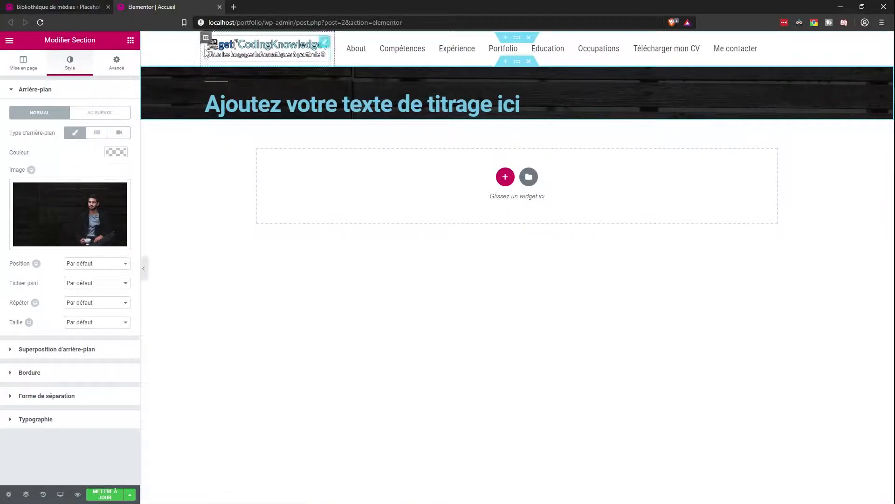
Remove the background image from the heading section
left_click(37, 65)
left_click(116, 63)
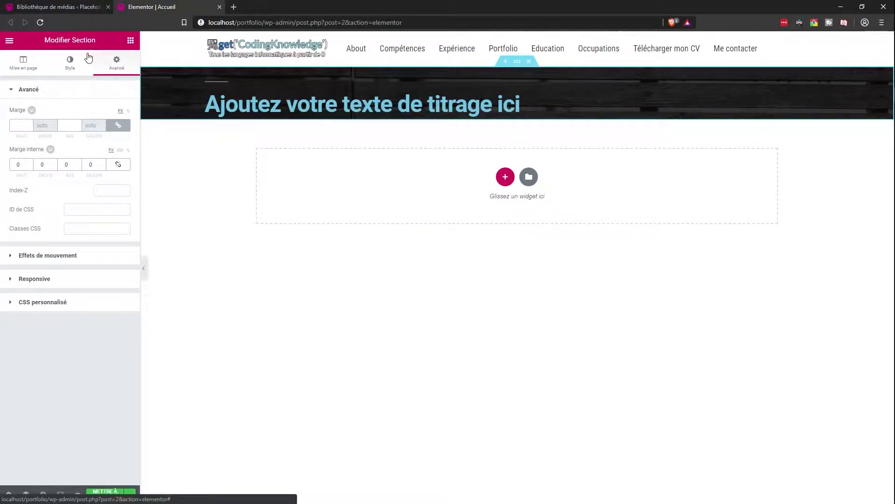
left_click(70, 63)
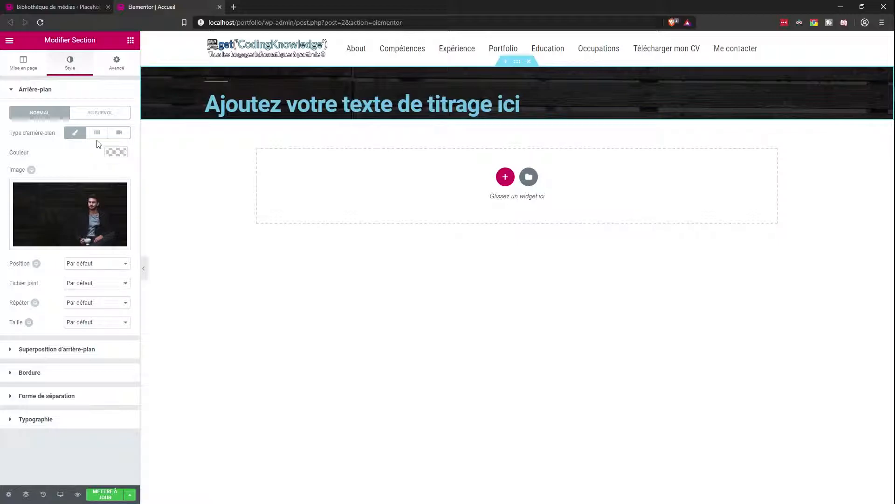
left_click(79, 242)
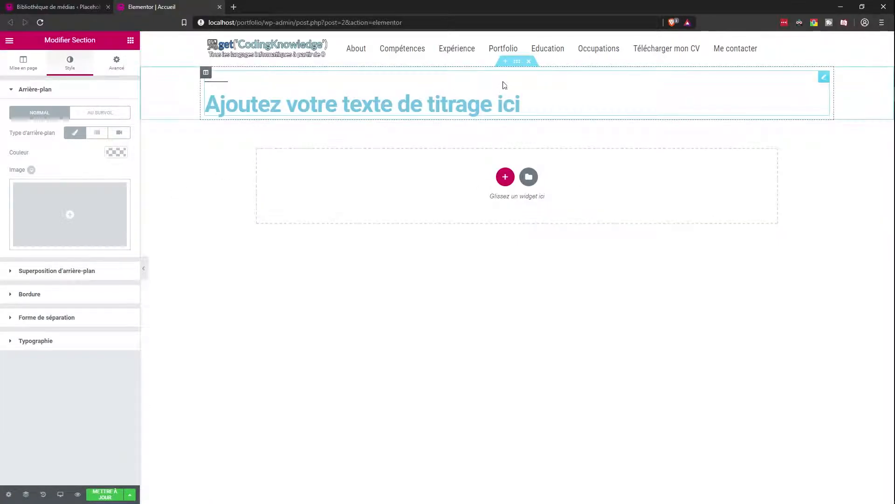
Set me-compressor.jpg from the media library as the background image of the heading's column
left_click(206, 73)
left_click(70, 63)
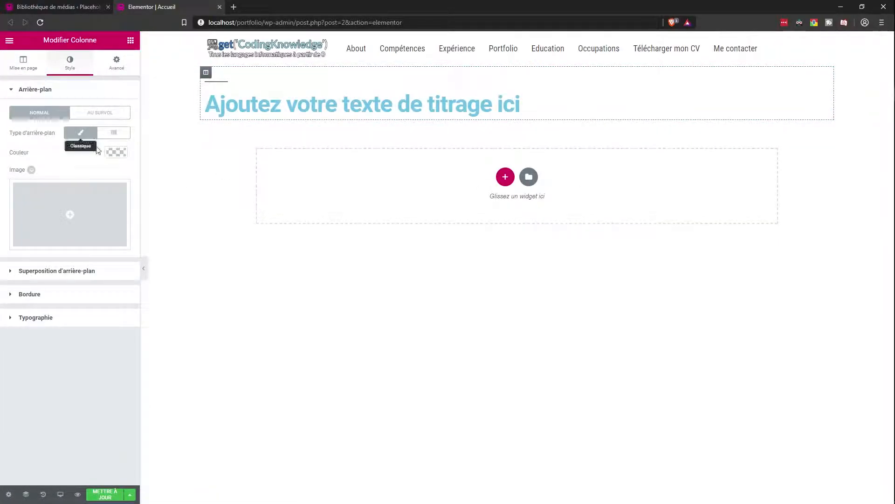
left_click(122, 189)
left_click(59, 171)
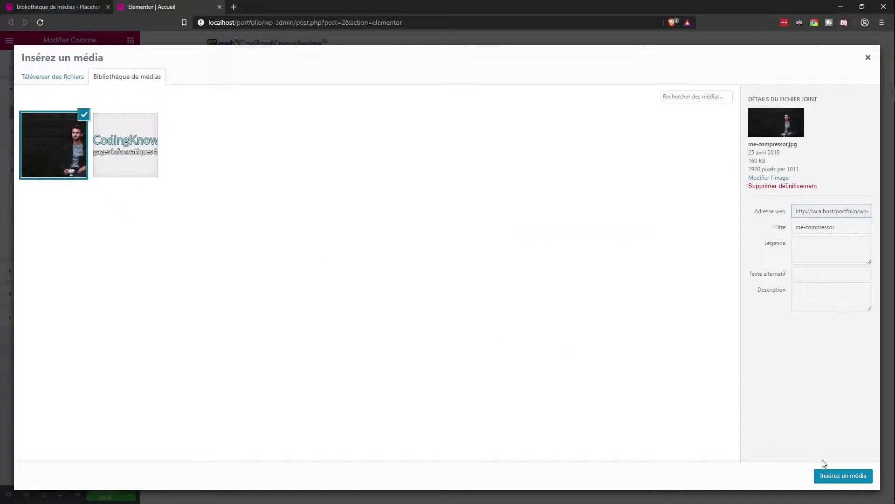
left_click(843, 474)
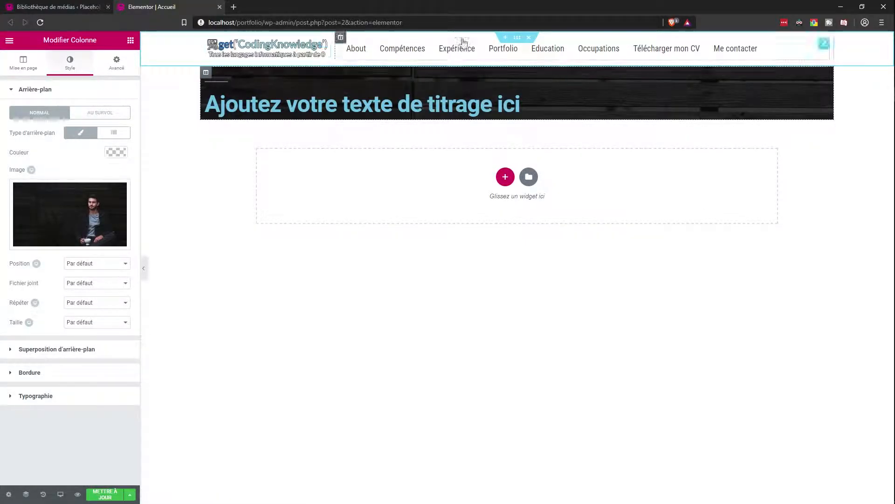
Center both the navbar/toggle alignment and the mobile item alignment of the header's navigation menu
left_click(517, 37)
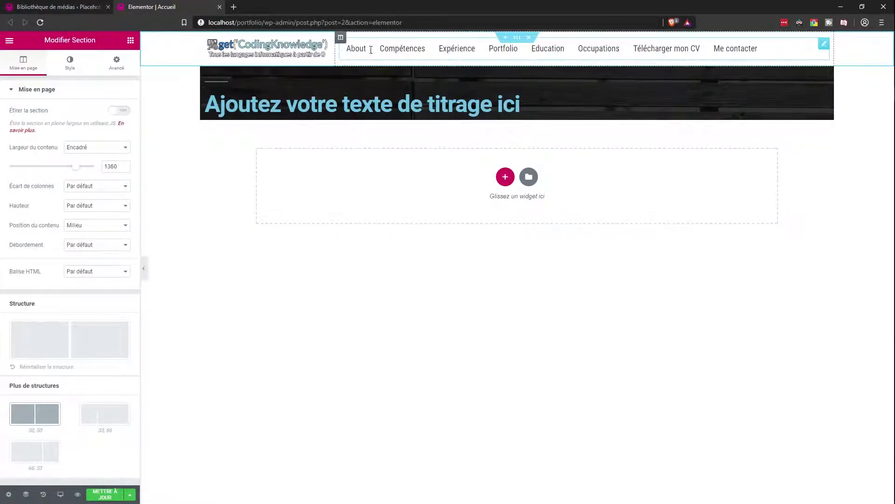
left_click(342, 47)
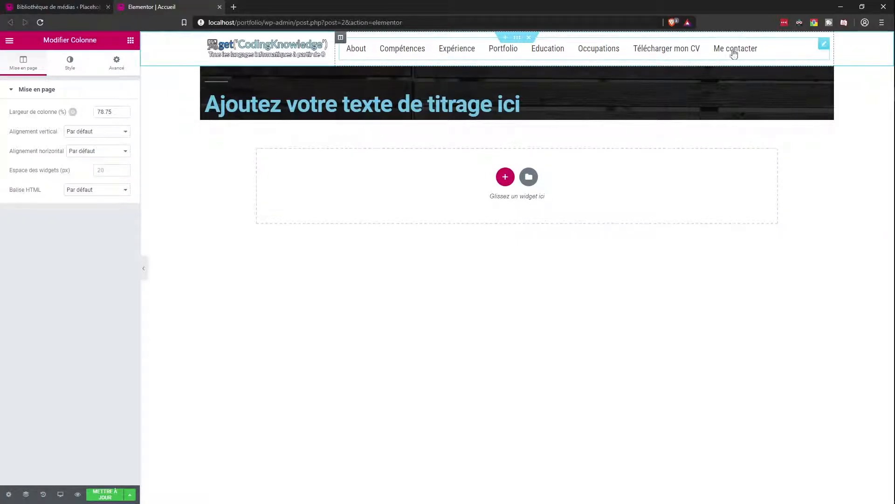
left_click(801, 50)
left_click(70, 190)
left_click(70, 222)
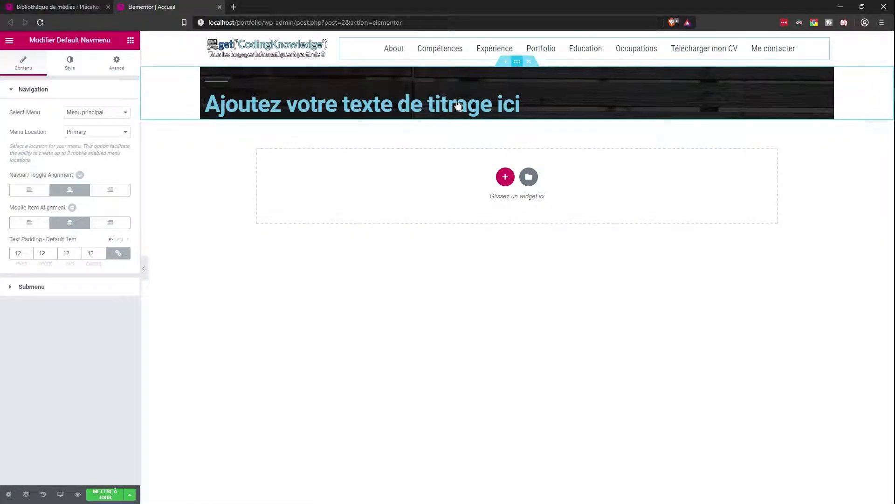
left_click(517, 62)
left_click(206, 73)
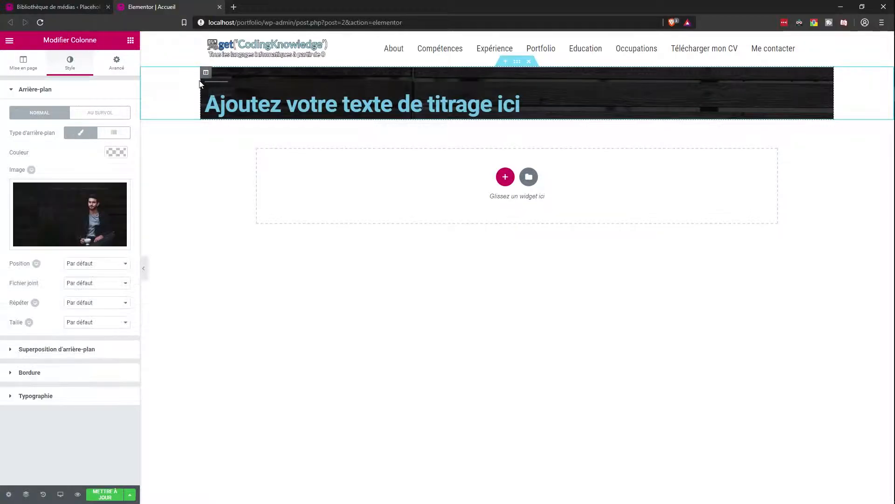
left_click(24, 63)
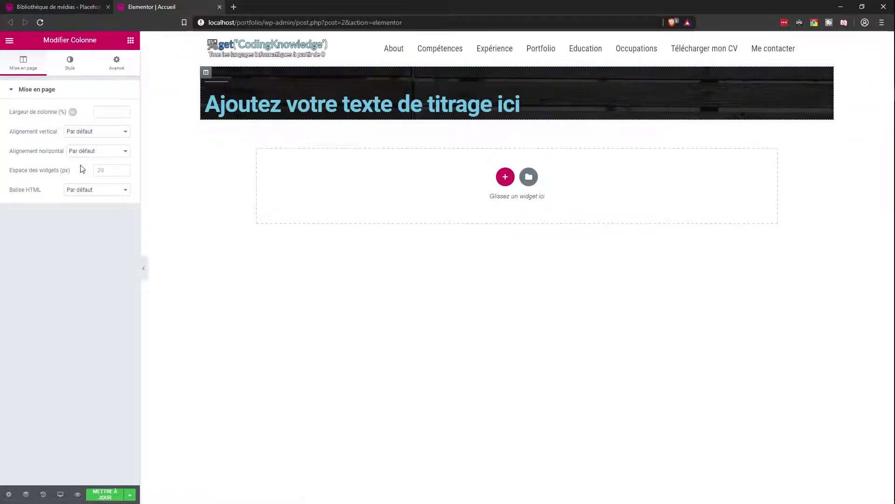
left_click(97, 132)
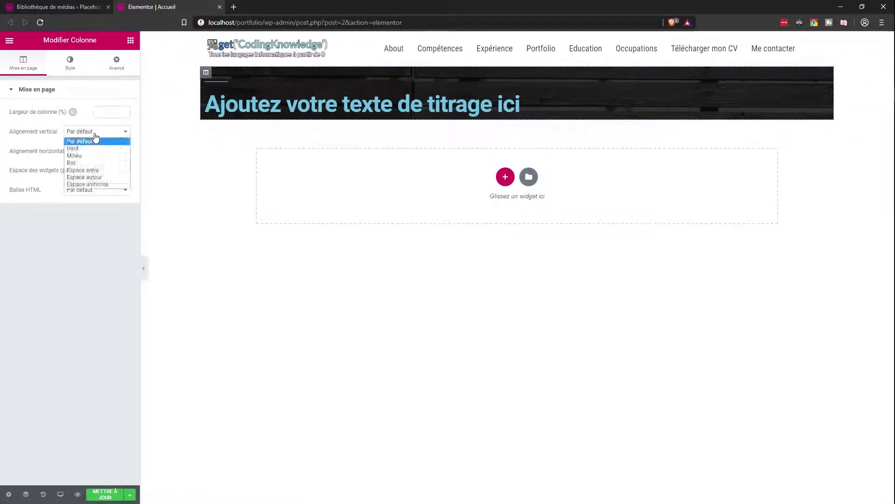
left_click(84, 140)
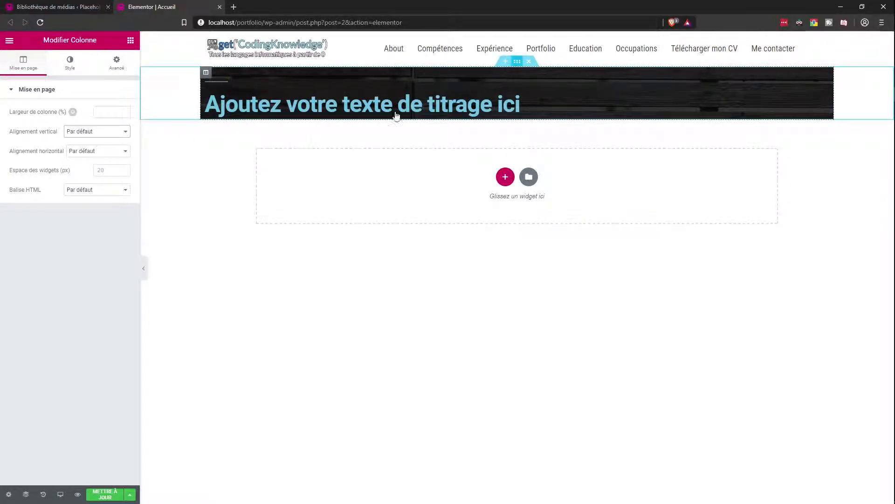
Try the Hauteur min. height option on the heading section, and restore its height to Par défaut
left_click(517, 61)
left_click(24, 63)
left_click(75, 205)
left_click(86, 231)
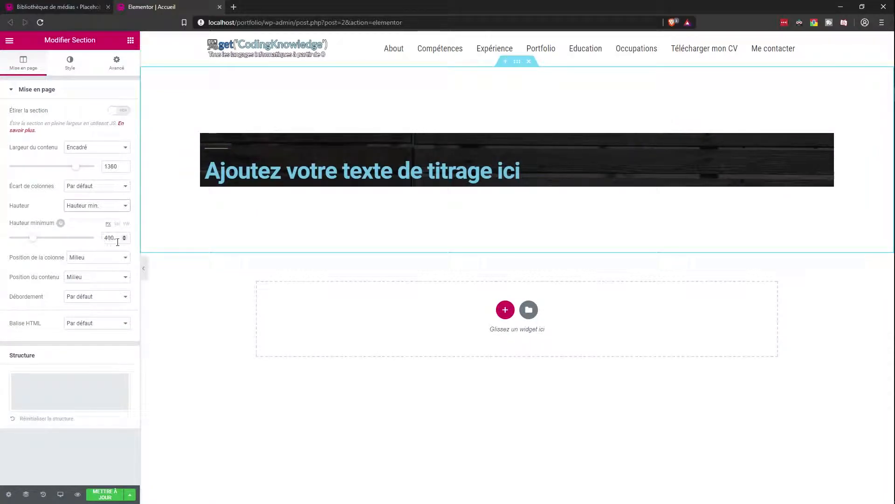
mouse_move(33, 238)
left_mouse_down()
mouse_move(53, 237)
mouse_move(32, 237)
left_mouse_up()
left_click(92, 206)
left_click(94, 215)
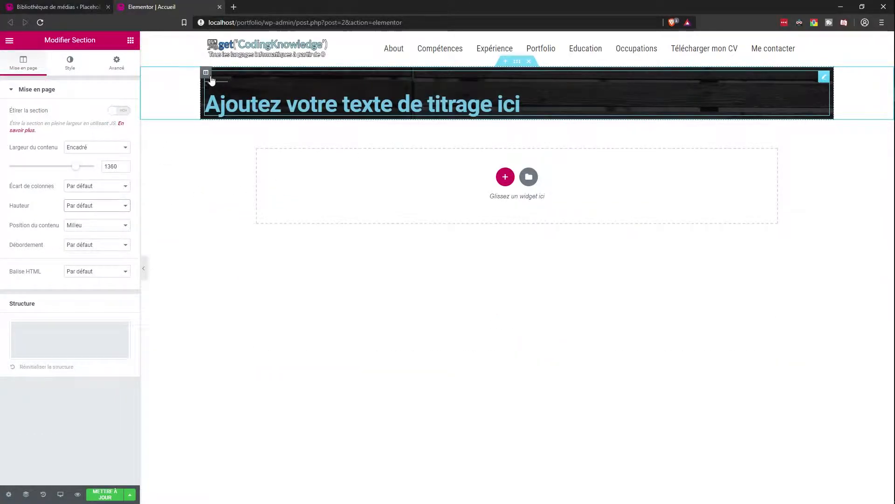
Set the heading column's inner margin (Marge interne) to 300 px at top and bottom, and reduce both to 250 px
left_click(205, 72)
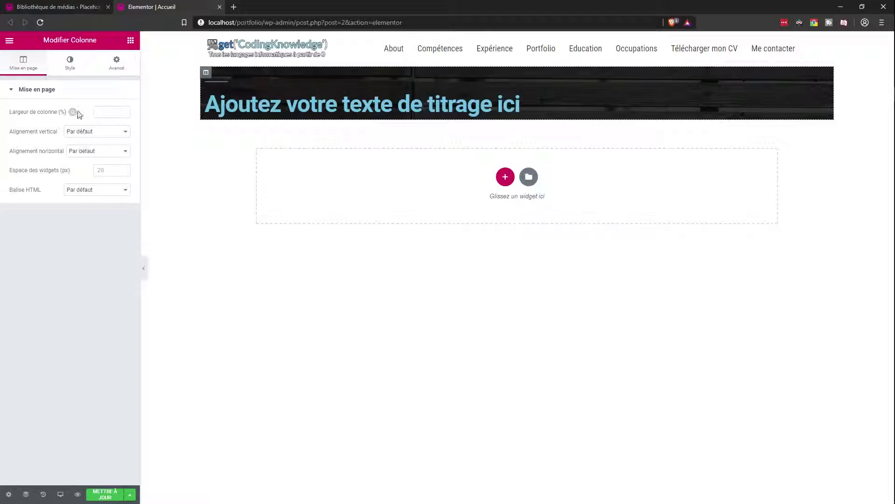
left_click(65, 65)
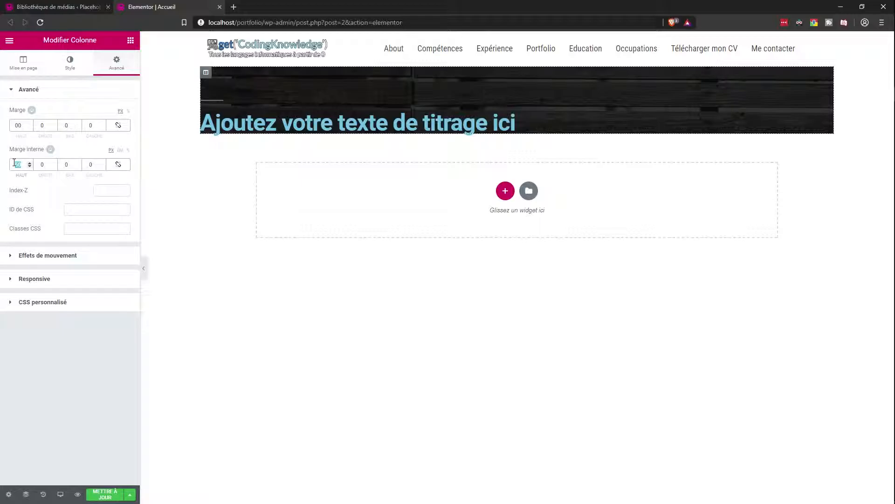
type("300300")
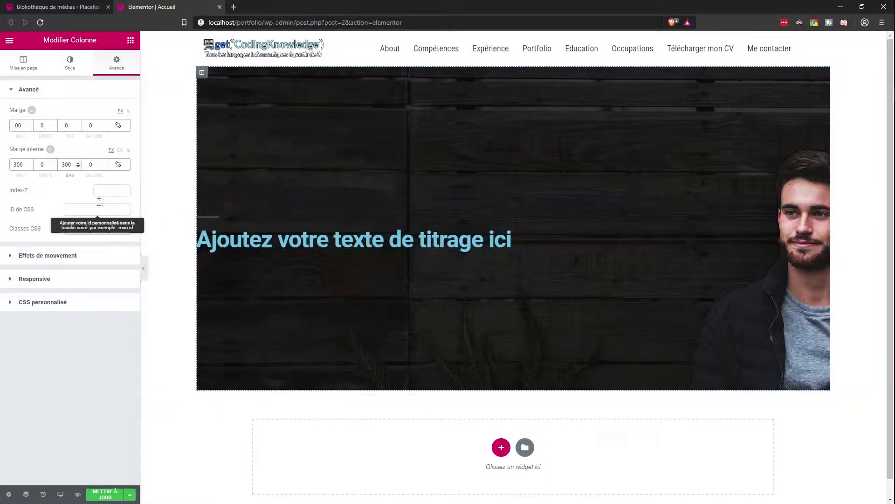
type("250")
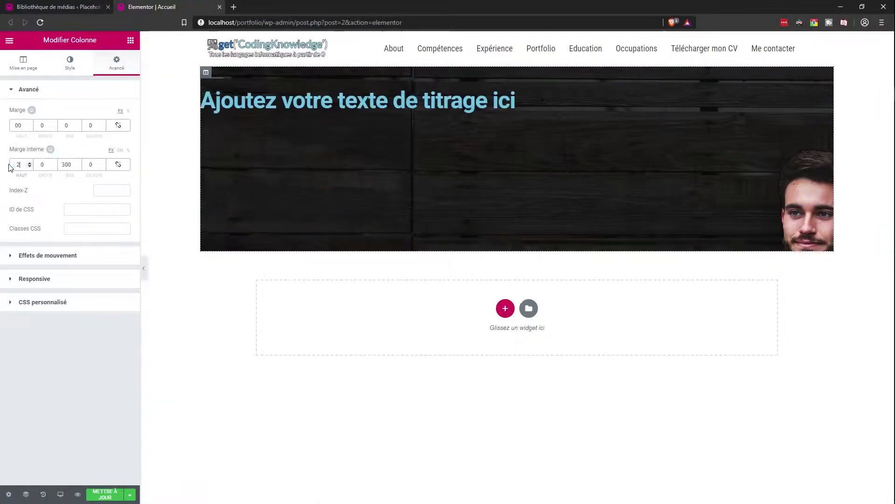
key("Tab")
key("Tab")
type("250")
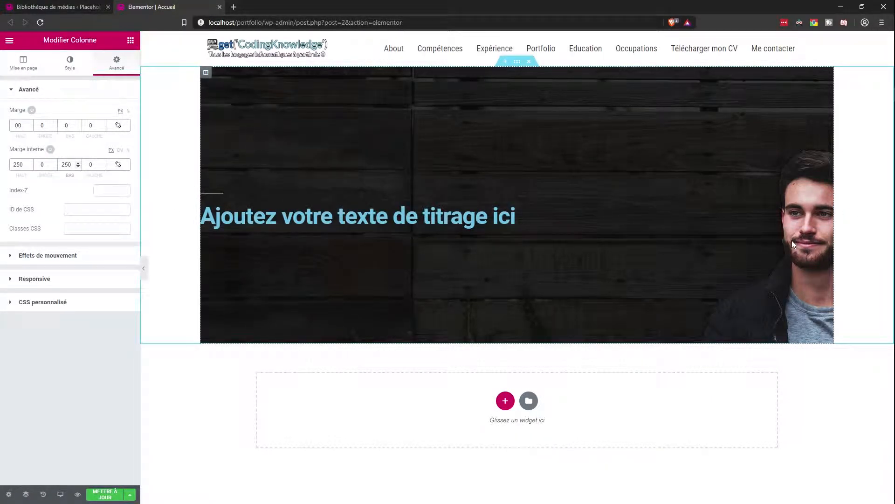
Try the Centre centré, Centre droit, Inférieur gauche and Inférieur droit positions for the heading column's background image
left_click(70, 64)
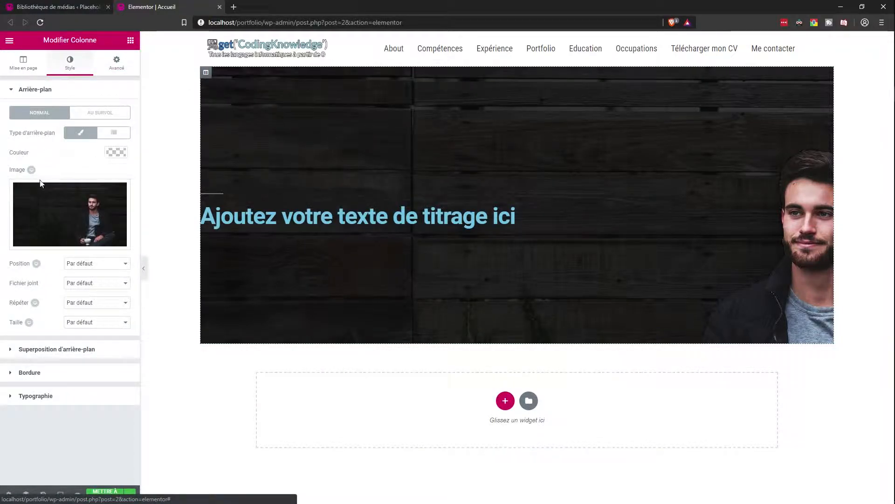
left_click(86, 264)
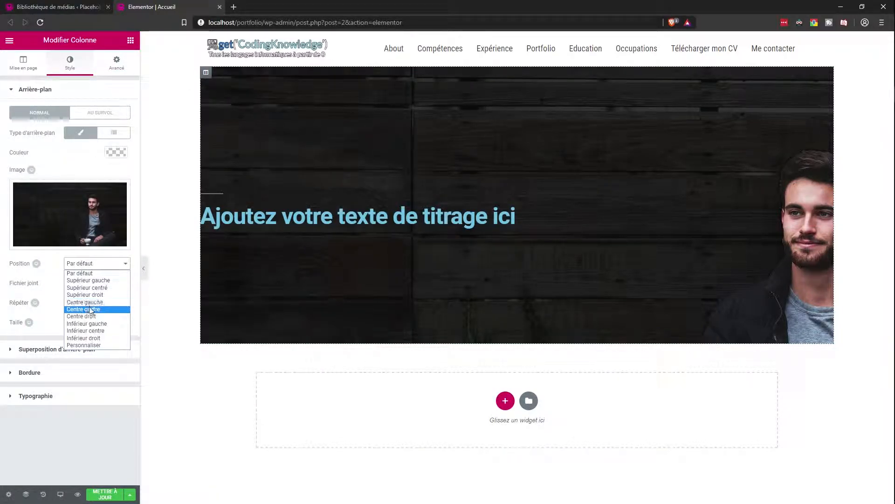
left_click(90, 310)
left_click(88, 262)
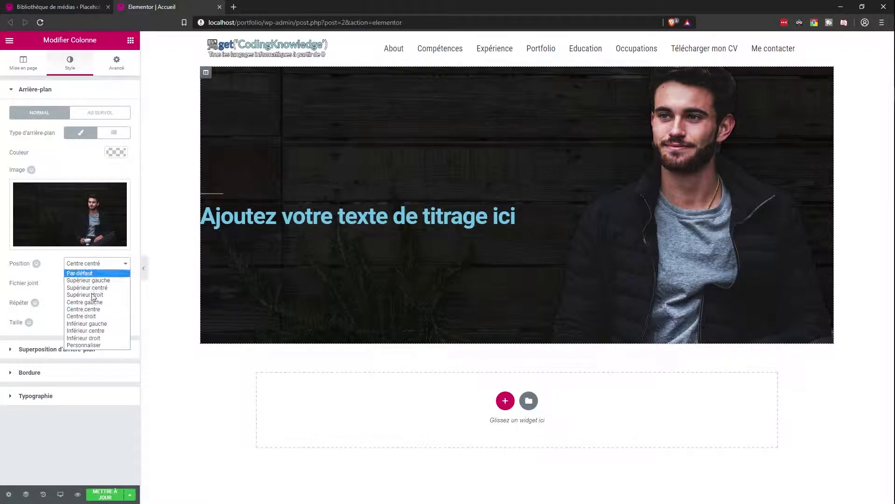
left_click(99, 317)
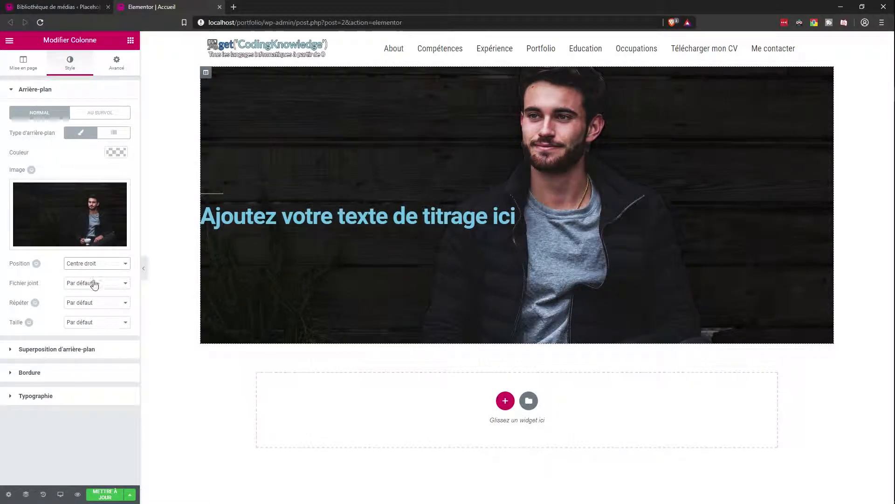
left_click(93, 264)
left_click(98, 320)
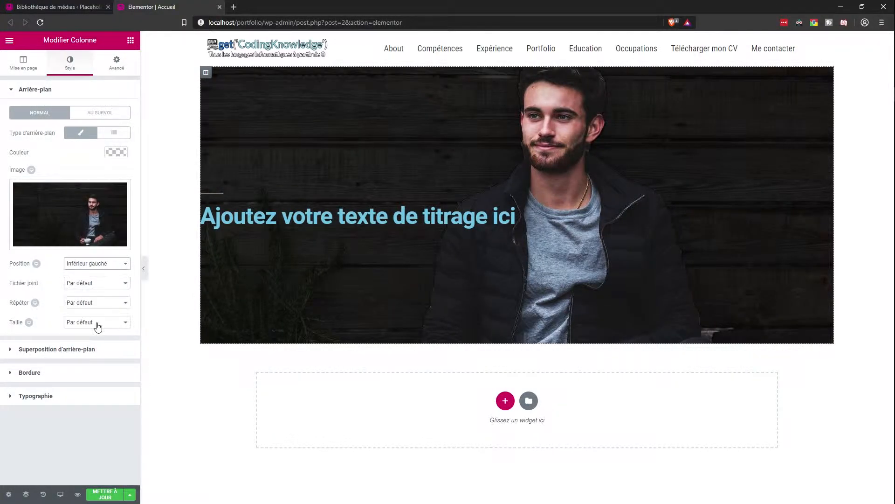
left_click(94, 263)
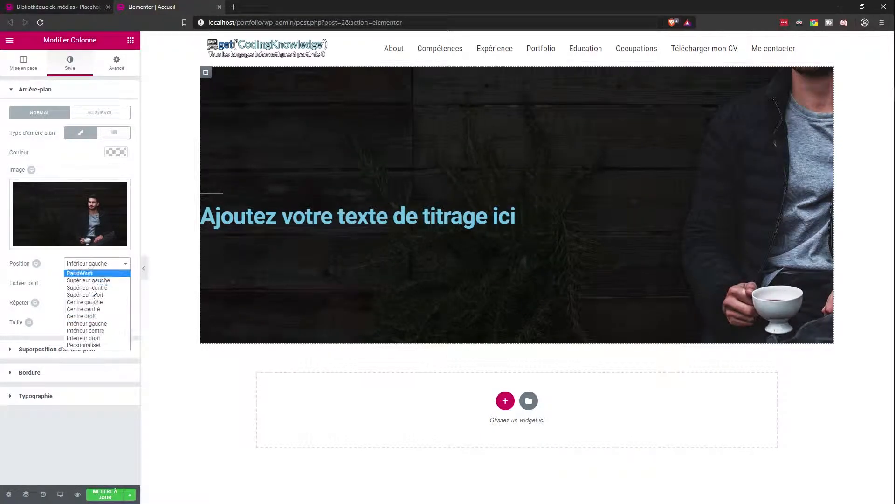
left_click(93, 339)
Give the column's background image a custom position (Personnaliser) of X -316 and Y -106 px, with repeat set to Non-répété
left_click(90, 264)
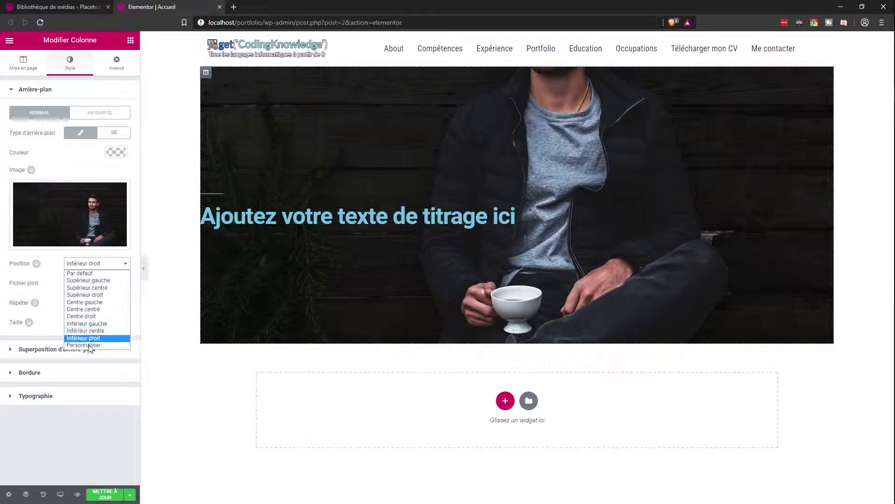
left_click(89, 346)
mouse_move(49, 332)
left_mouse_down()
mouse_move(57, 334)
mouse_move(54, 306)
mouse_move(46, 334)
mouse_move(46, 317)
left_mouse_up()
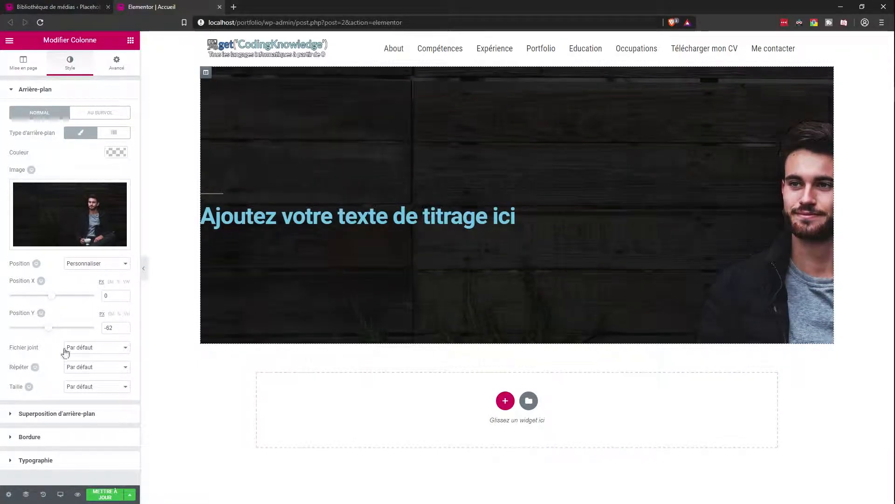
left_click(79, 367)
left_click(82, 378)
mouse_move(47, 330)
left_mouse_down()
mouse_move(59, 332)
mouse_move(42, 332)
mouse_move(51, 332)
left_mouse_up()
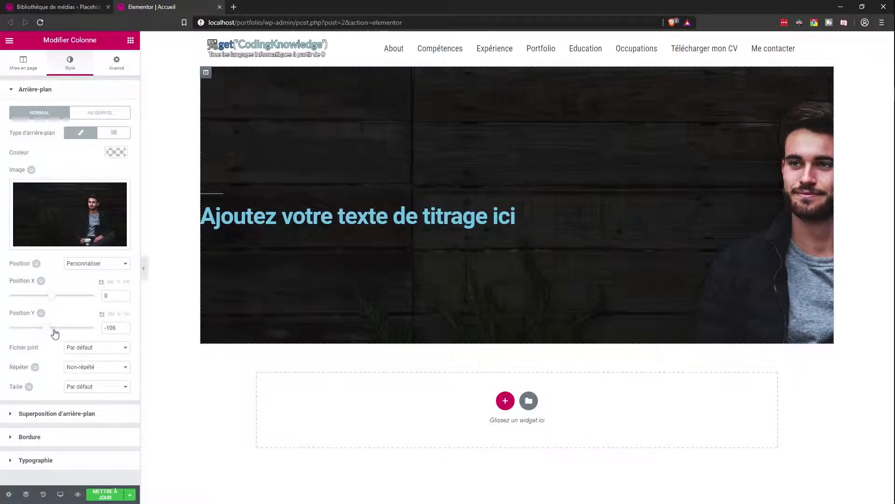
left_click_drag(51, 295, 35, 301)
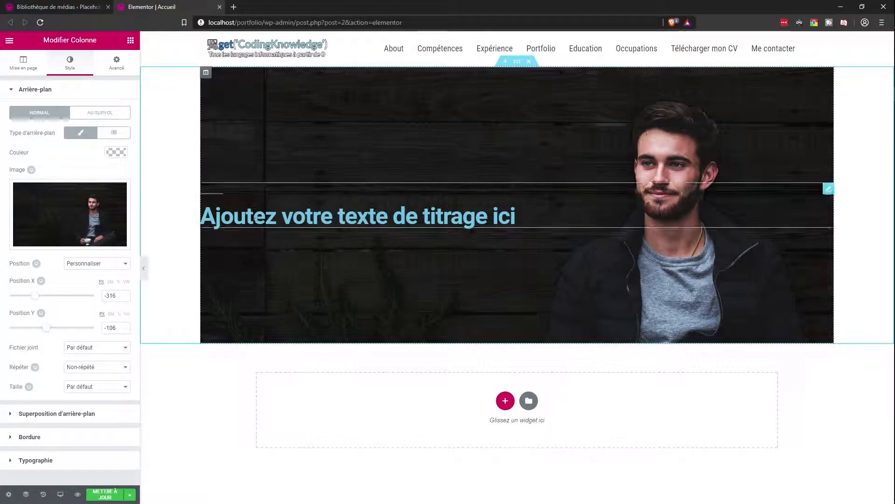
Set the heading column's vertical alignment to Milieu and its horizontal alignment to Centrer
left_click(18, 68)
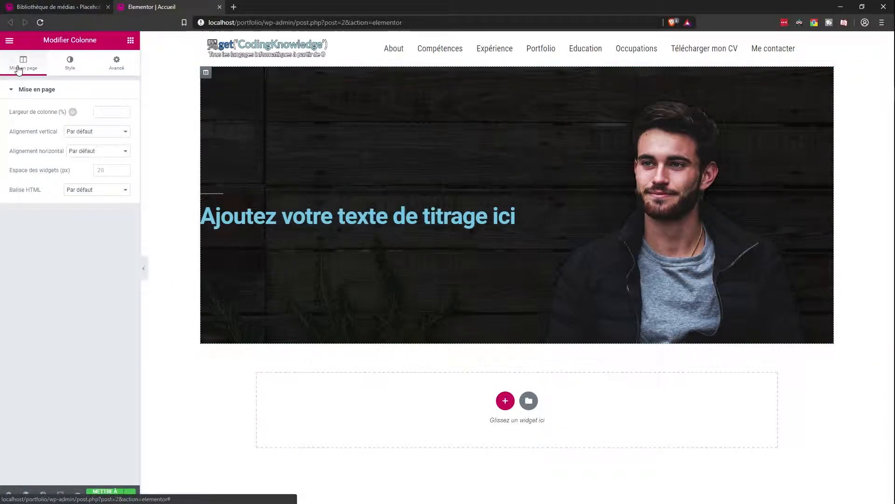
left_click(80, 132)
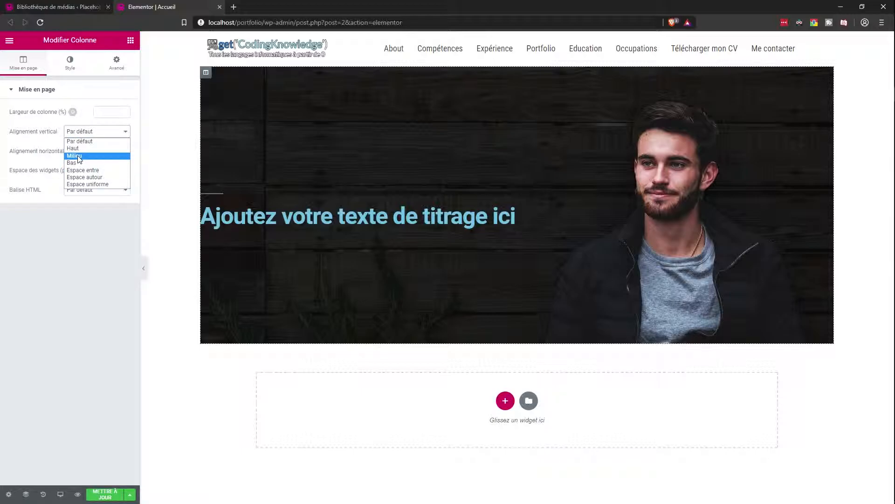
left_click(75, 156)
left_click(79, 152)
left_click(79, 175)
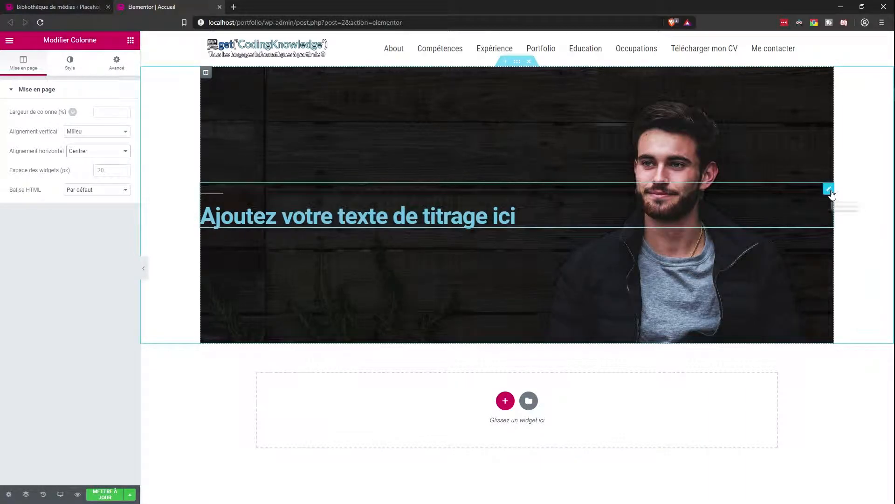
Replace the placeholder title of the heading over the photo with the portfolio owner's full name
left_click(831, 190)
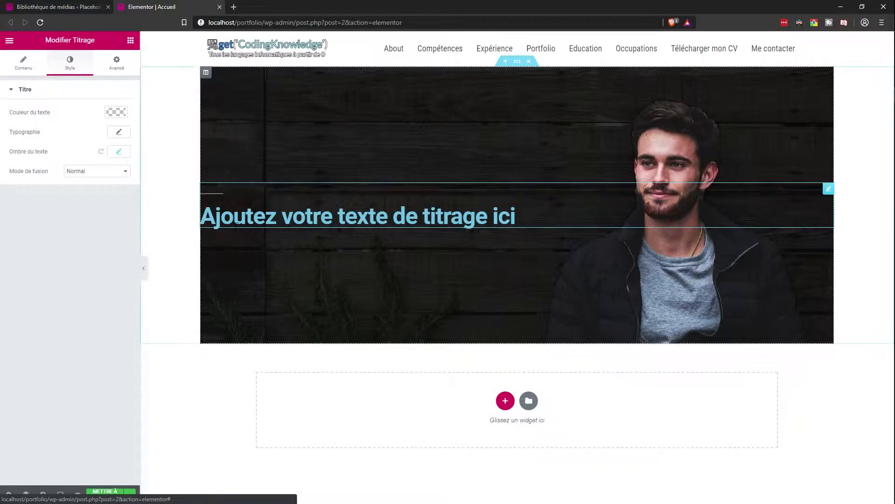
left_click_drag(513, 216, 203, 217)
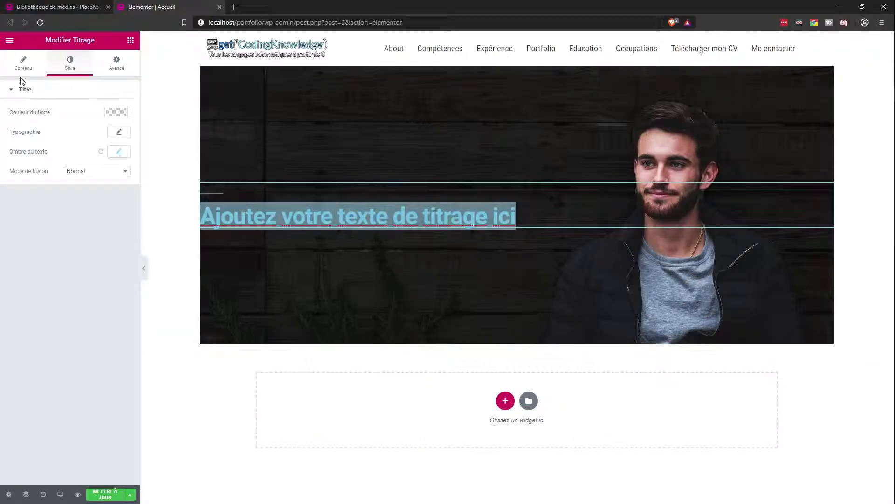
left_click(24, 63)
triple_click(108, 127)
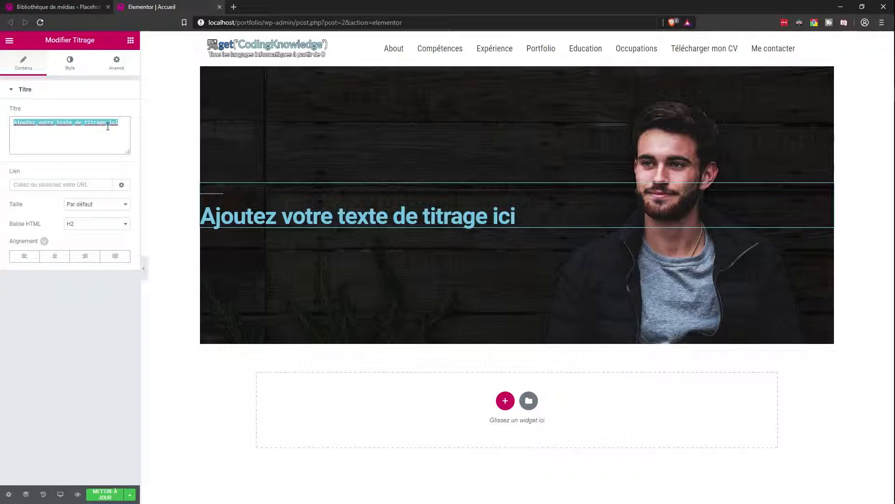
type("Alexis O")
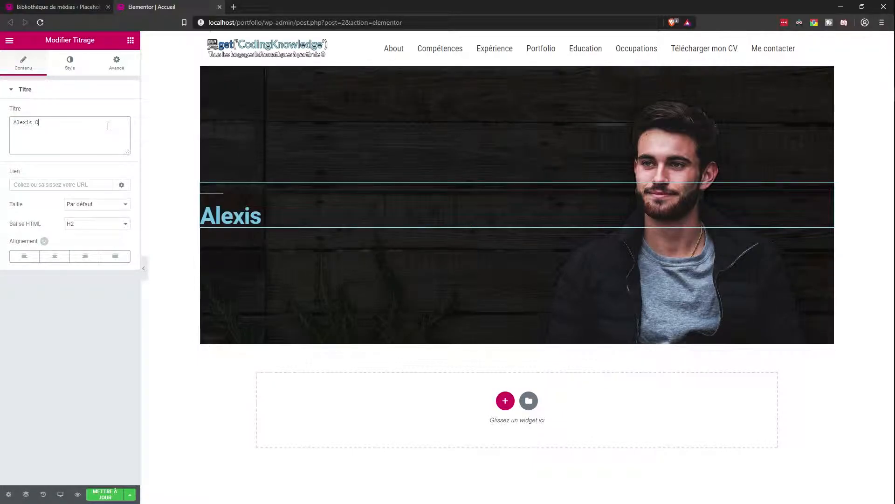
Set the heading's typography to weight (Graisse) 500 with 0.8 letter spacing, keeping the blend mode Normal
left_click(70, 63)
left_click(90, 172)
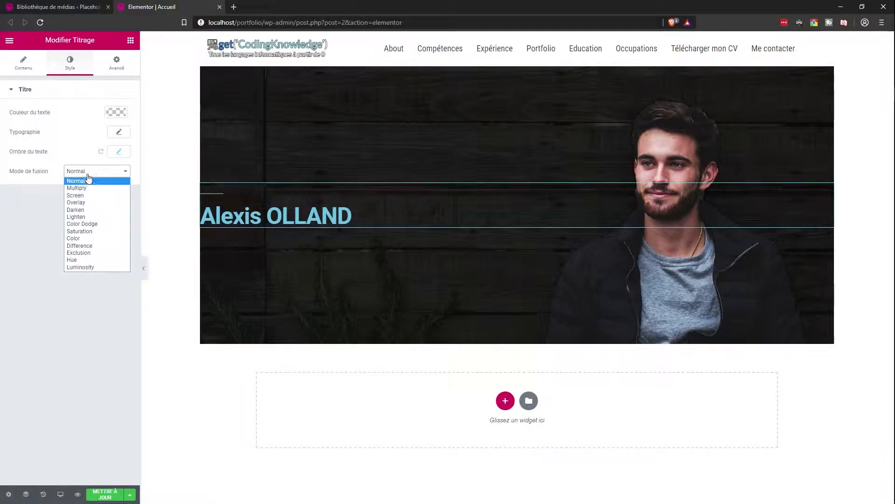
left_click(89, 180)
left_click(122, 134)
left_click(81, 209)
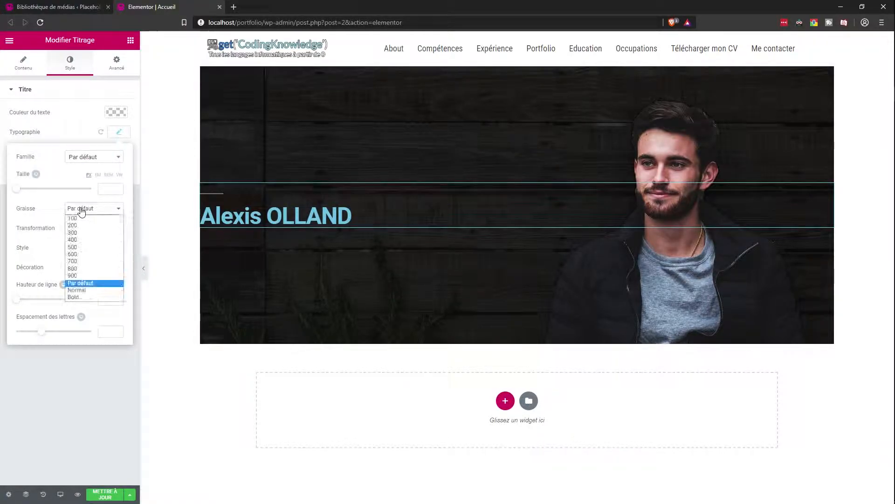
left_click(85, 240)
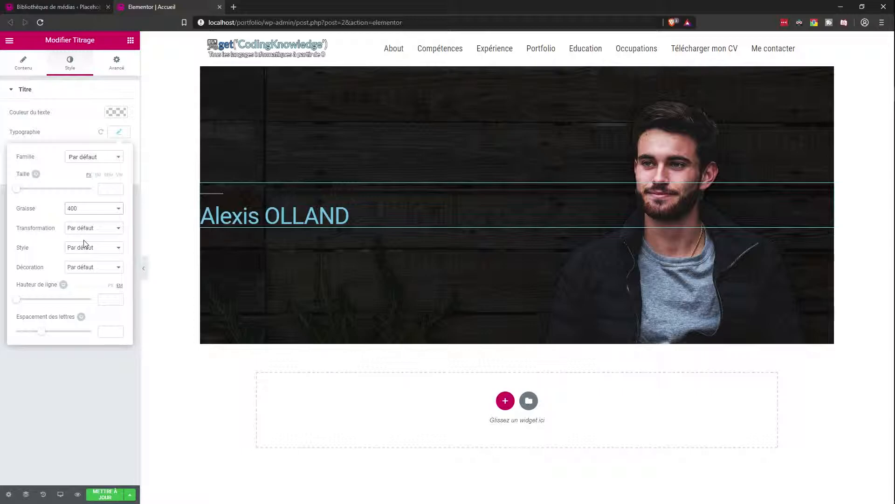
left_click(85, 208)
left_click(85, 248)
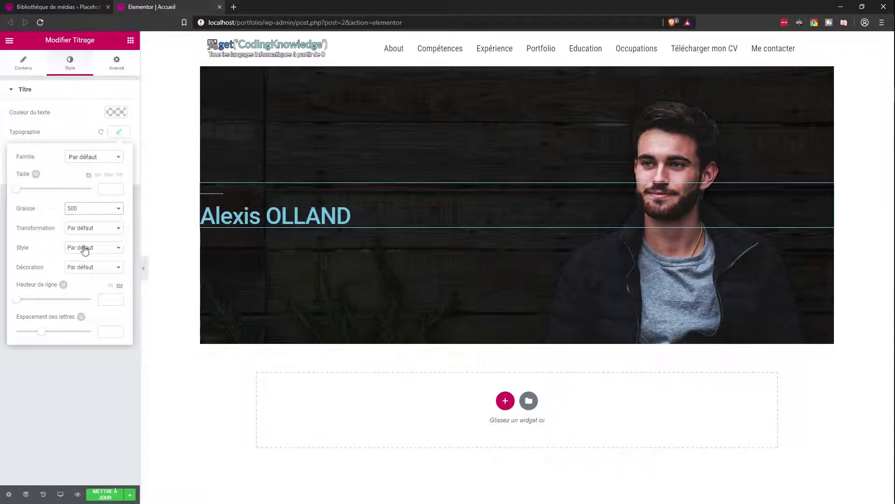
left_click_drag(46, 333, 46, 335)
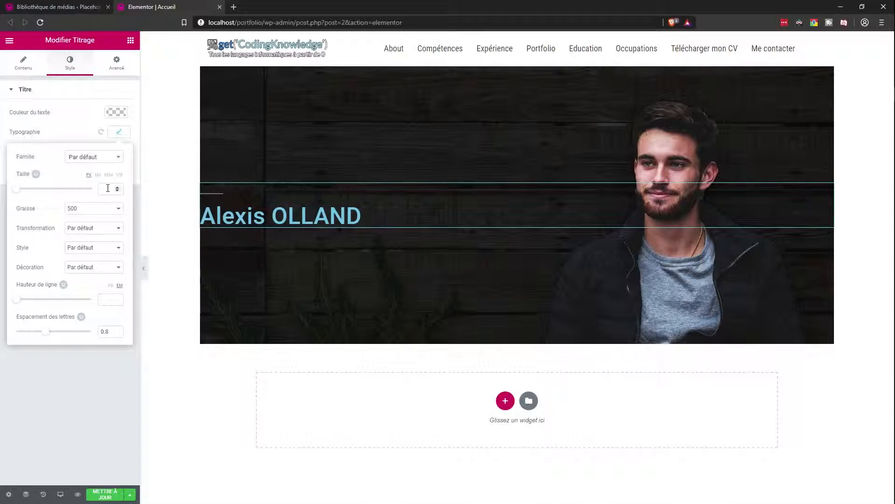
left_click(67, 384)
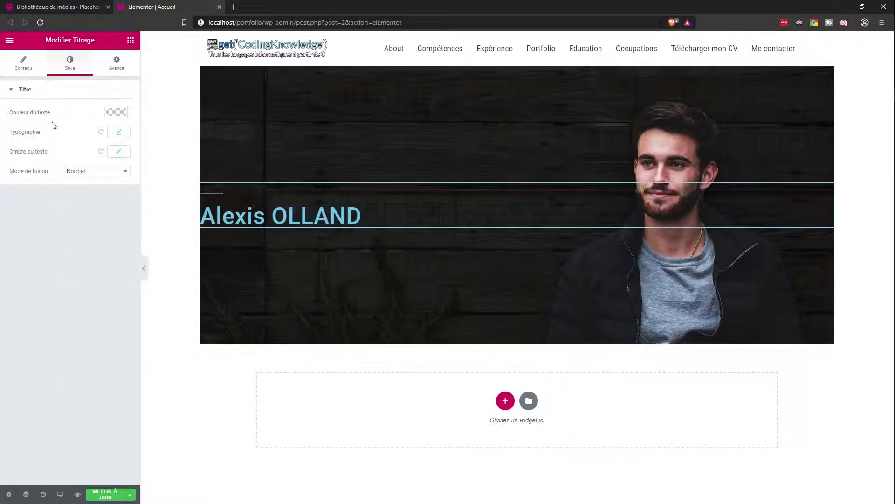
Set the heading's text colour to white (#ffffff) and lower its opacity slightly
left_click(35, 73)
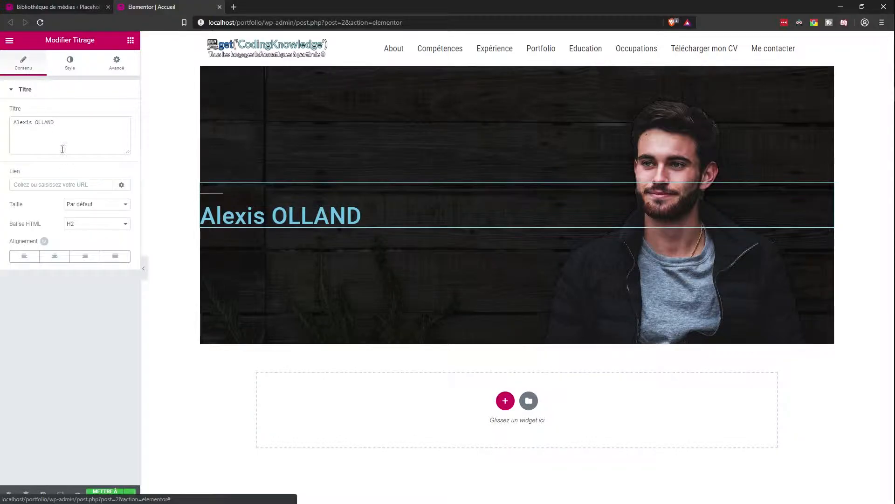
left_click(75, 57)
left_click(116, 114)
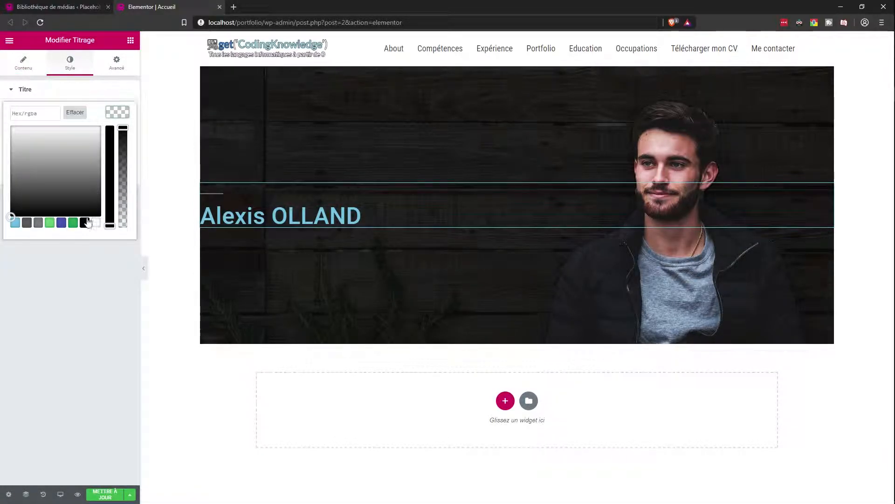
left_click(95, 224)
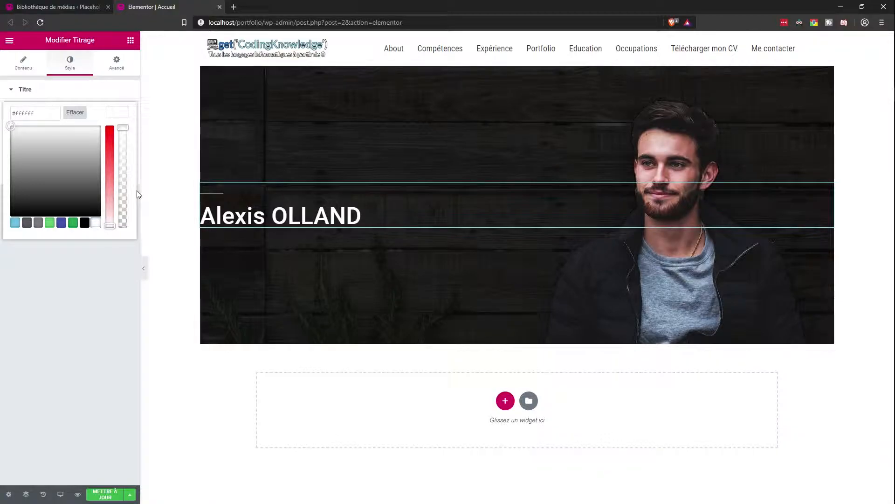
left_click(124, 133)
left_click_drag(130, 147, 130, 144)
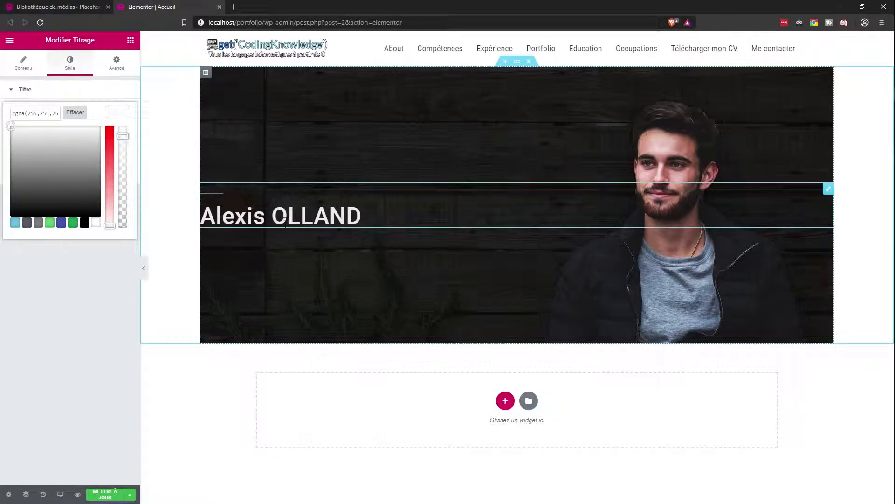
Try duplicating the name heading for a second text line, and delete the copy
left_click(130, 43)
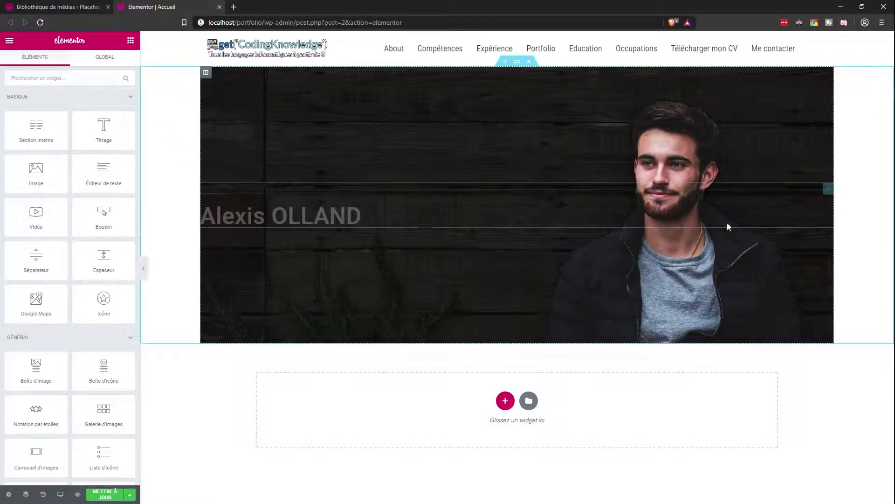
left_click(829, 190)
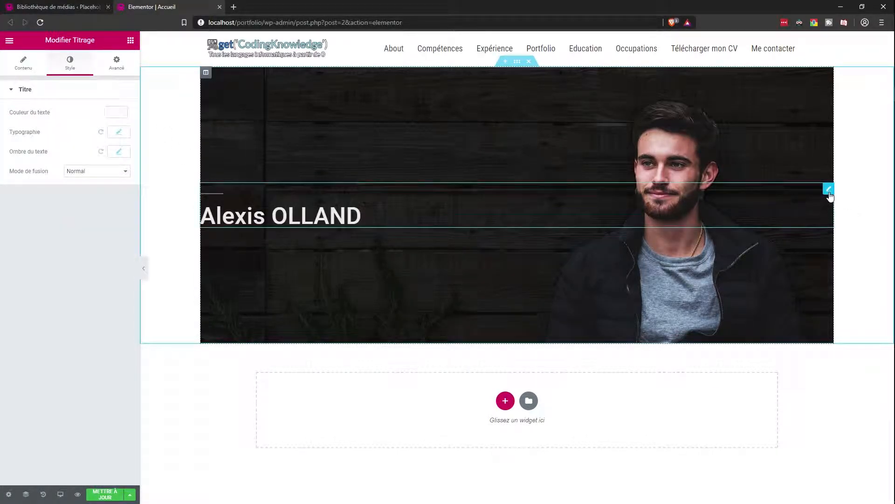
right_click(829, 190)
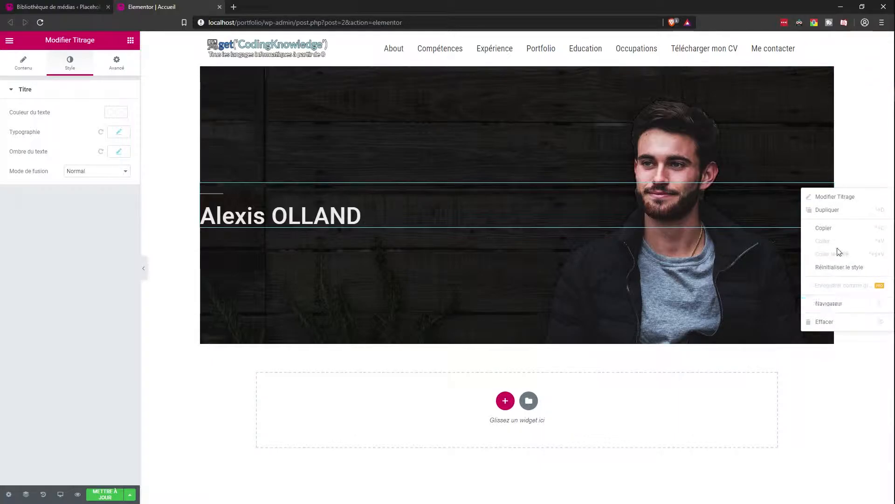
left_click(838, 210)
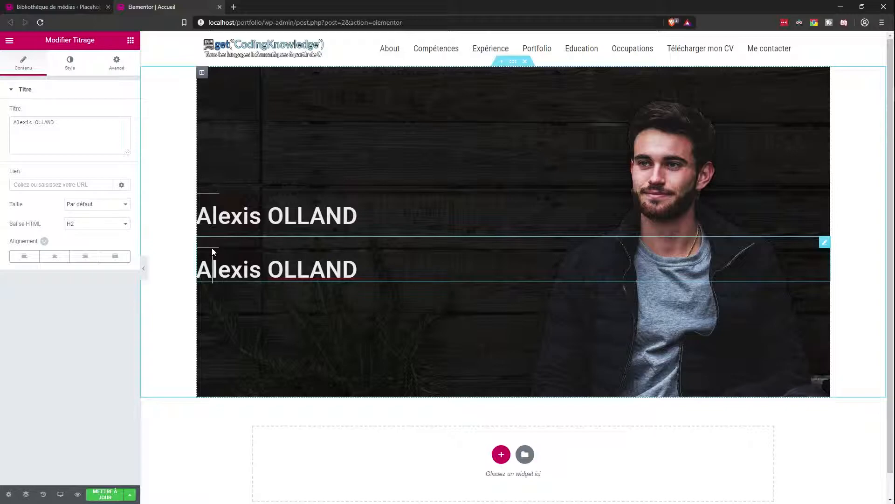
right_click(824, 242)
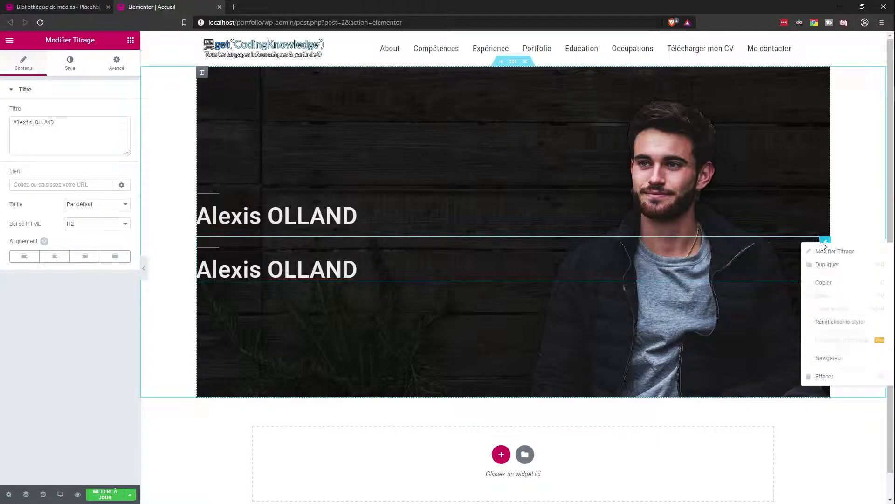
left_click(822, 376)
Add an Éditeur de texte widget below the name heading and replace its placeholder text with "développeur web"
left_click_drag(103, 156, 280, 233)
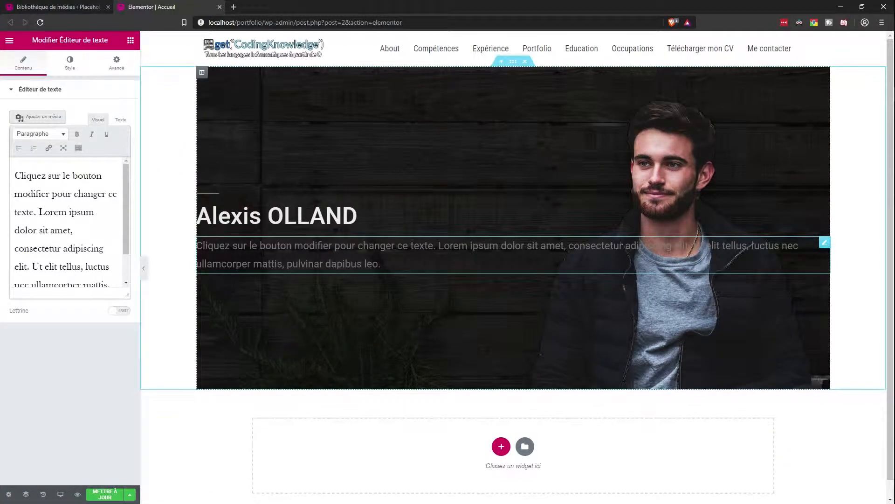
left_click(42, 210)
key("ctrl+a")
left_click(121, 121)
left_click(72, 173)
key("ctrl+a")
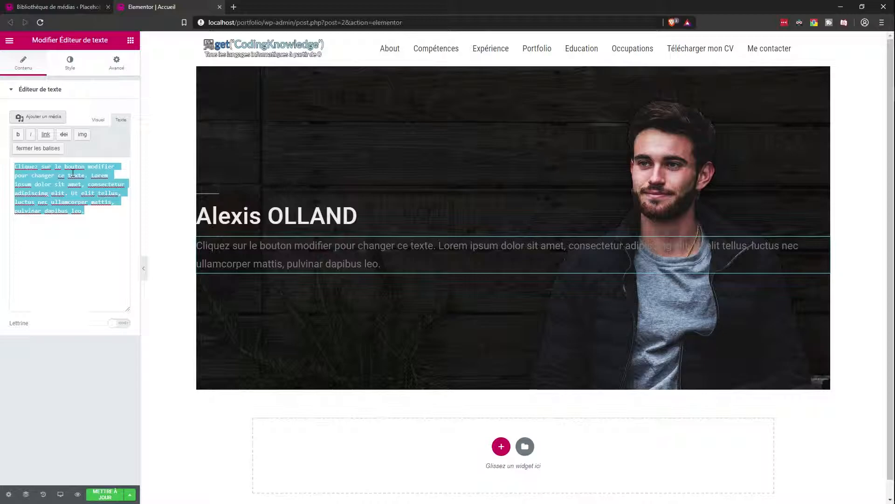
type("développeur web")
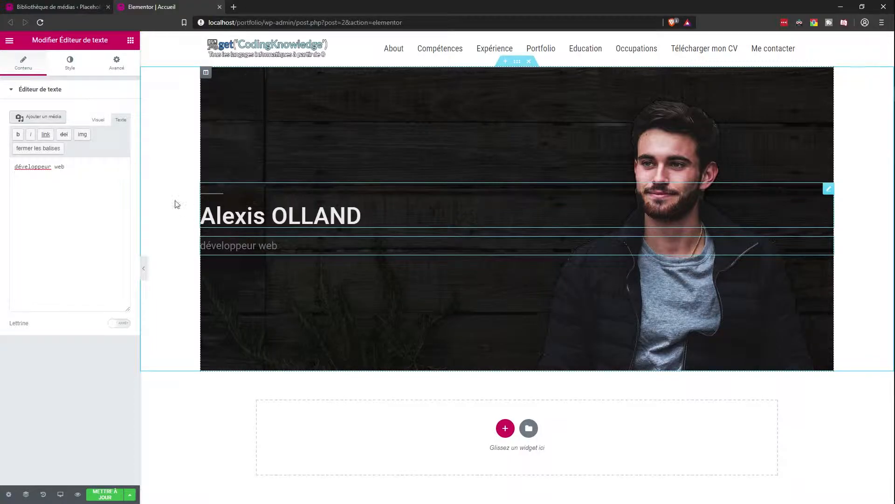
Give the job title text a negative top margin to pull it up closer beneath the name heading
left_click(117, 63)
left_click(30, 127)
left_click(29, 124)
left_click(30, 124)
left_click(29, 124)
Set the job title's text colour to white (#ffffff) and lower its opacity slightly
left_click(70, 63)
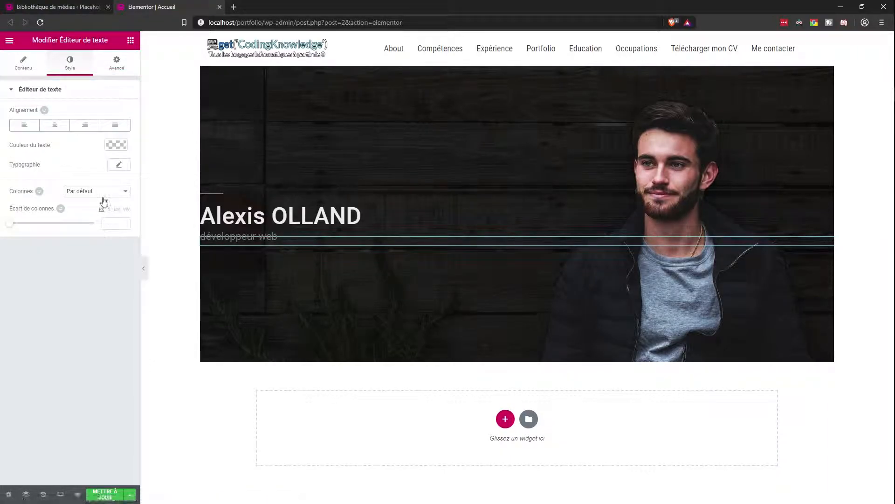
left_click(117, 144)
left_click(98, 254)
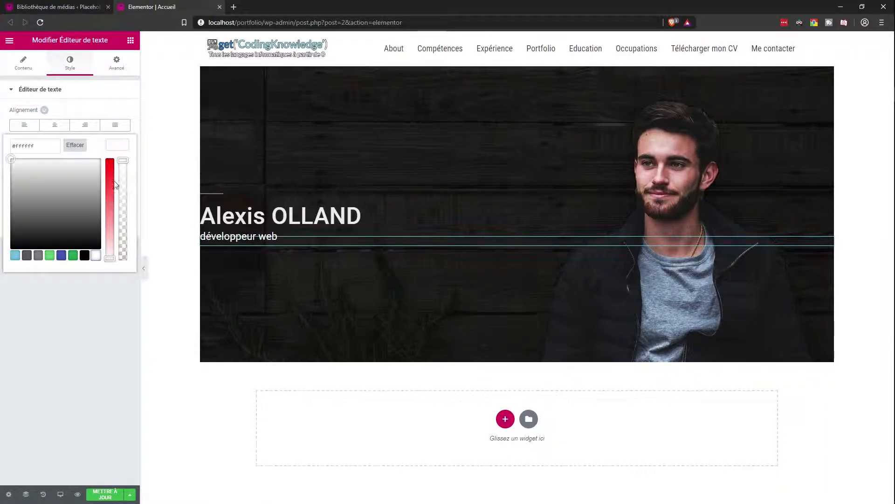
left_click_drag(123, 161, 124, 171)
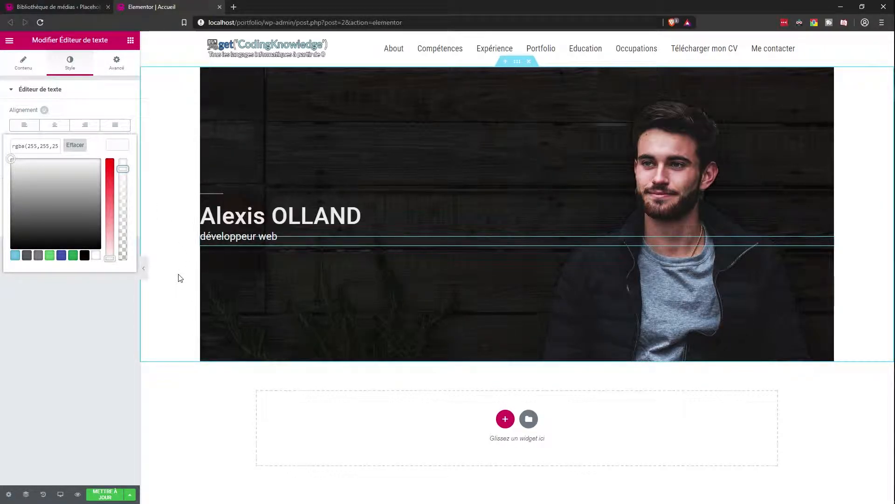
Add another Éditeur de texte widget below the job title and show its placeholder content in Texte mode
left_click(130, 40)
left_click_drag(104, 171, 272, 245)
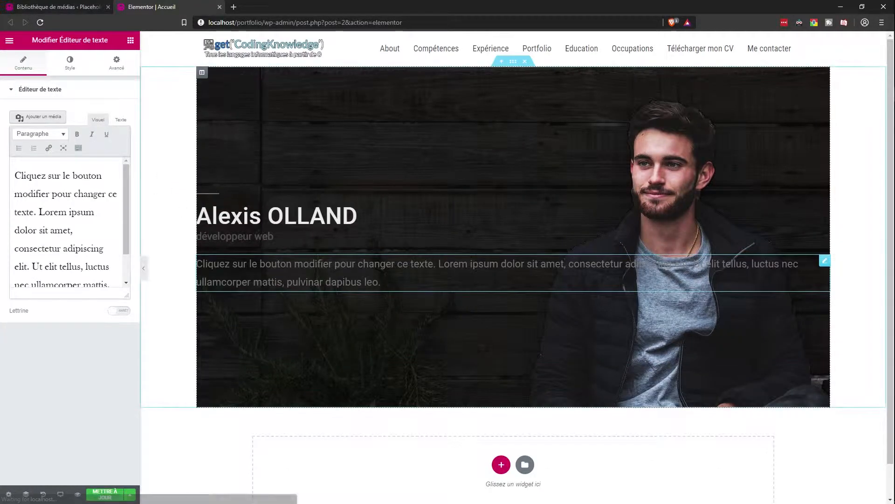
left_click(121, 119)
triple_click(78, 182)
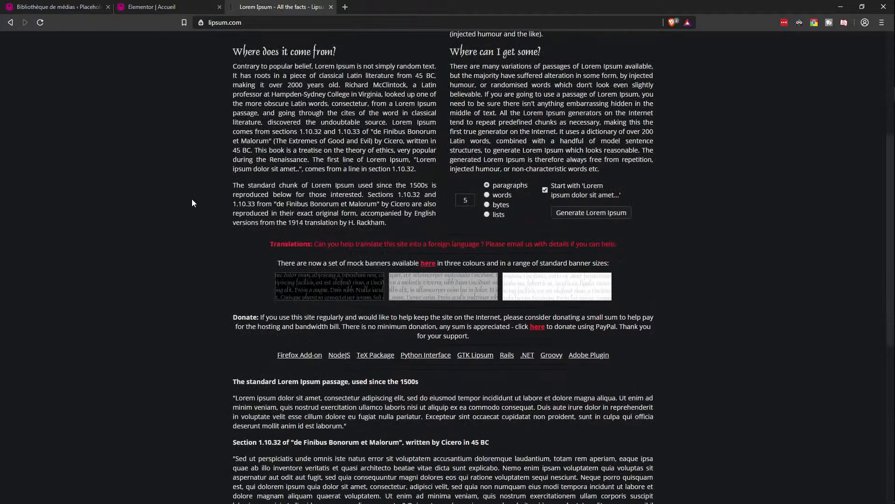
Copy the full paragraph under "What is Lorem Ipsum?" on lipsum.com
scroll(191, 199, "down", 3)
scroll(191, 198, "up", 7)
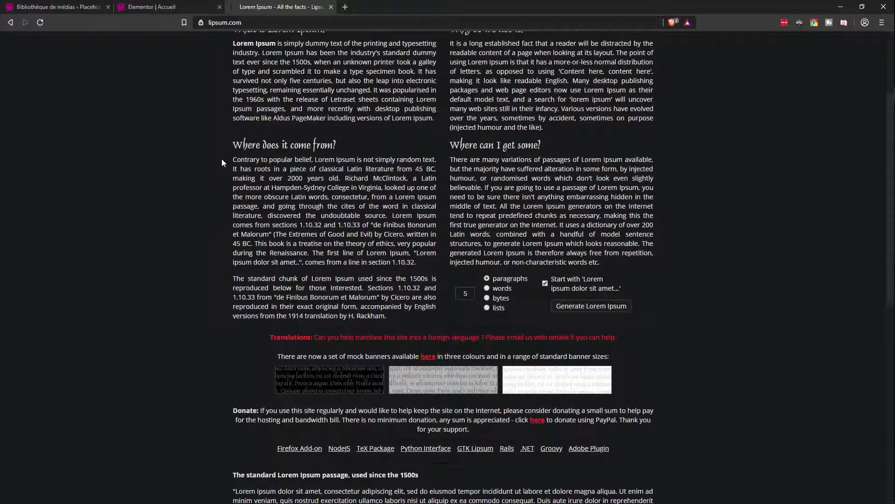
scroll(222, 163, "up", 1)
left_click_drag(234, 90, 437, 168)
key("ctrl+c")
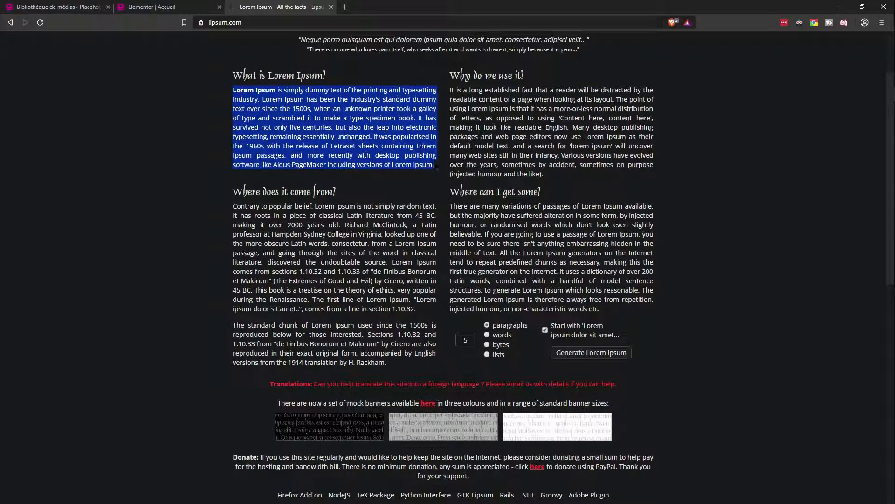
Switch back to the Elementor page and replace the new text widget's placeholder with the copied Lorem Ipsum paragraph
left_click(142, 7)
left_click(84, 193)
key("ctrl+a")
key("ctrl+v")
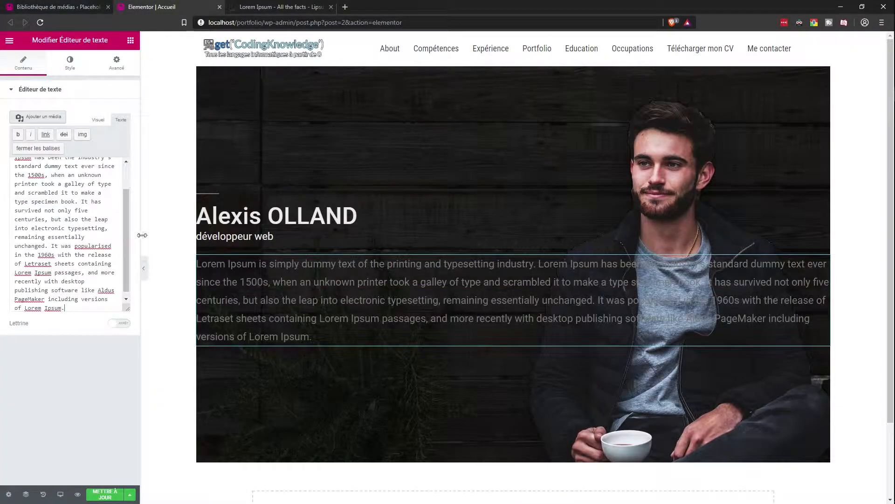
Set the Lorem Ipsum paragraph's font size to 18 px in its typography settings
left_click(116, 62)
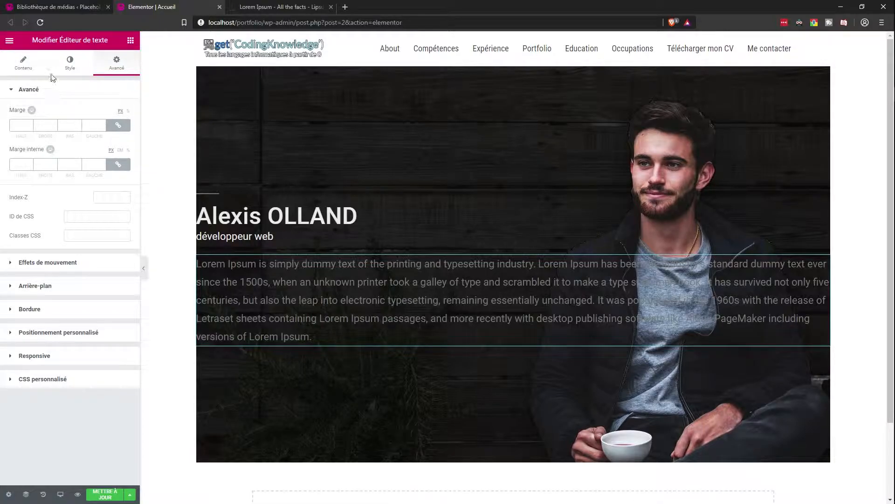
left_click(69, 62)
left_click(119, 165)
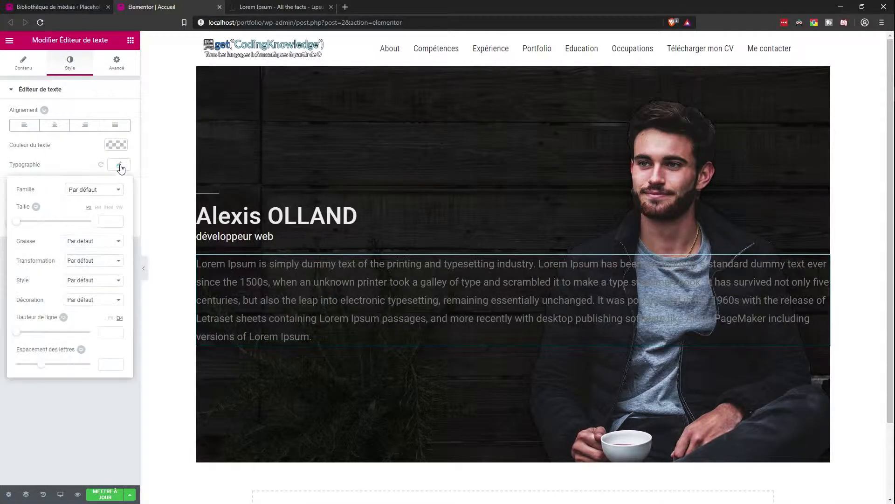
left_click_drag(37, 224, 27, 225)
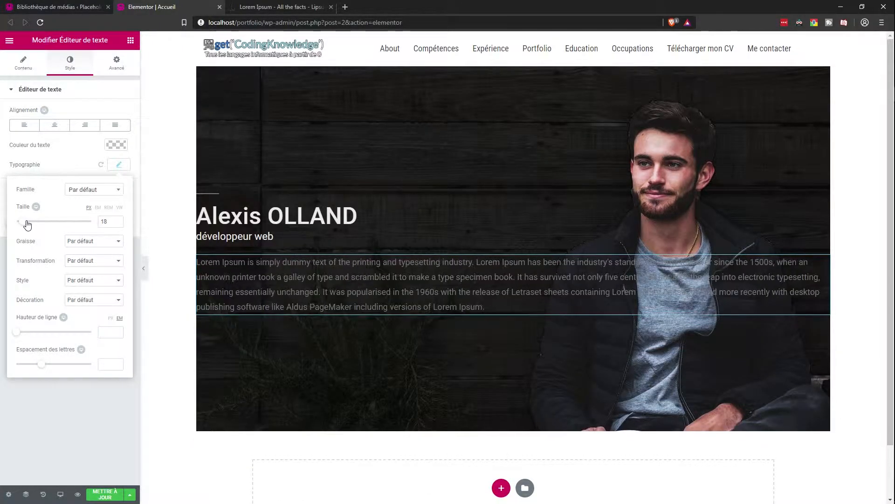
Unlink the paragraph's inner margins (Marge interne) and set the right one to 600 px
left_click(116, 65)
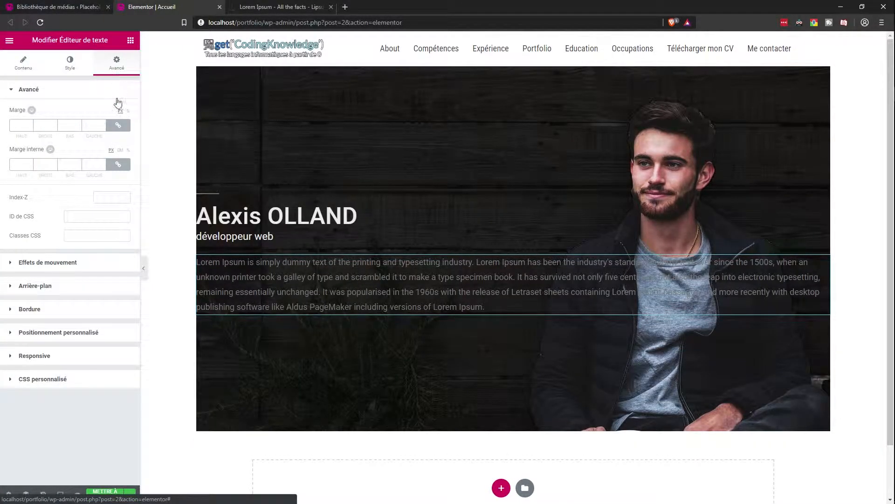
left_click(115, 166)
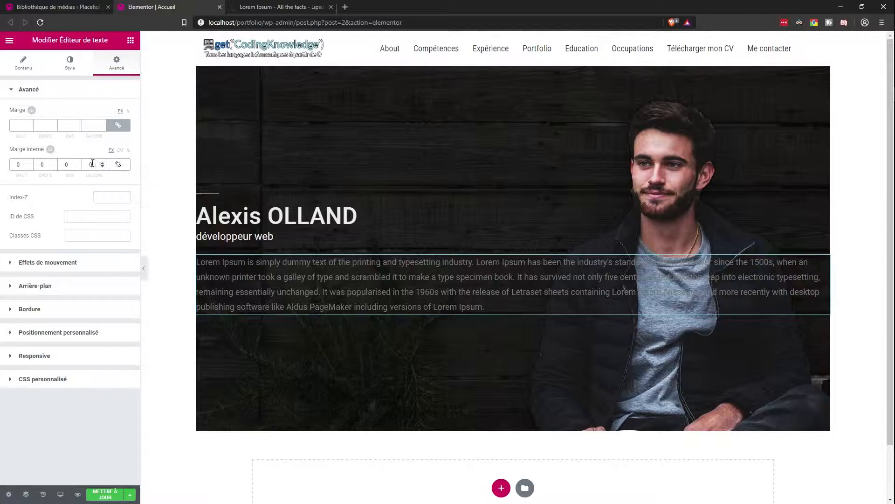
double_click(45, 164)
type("20000")
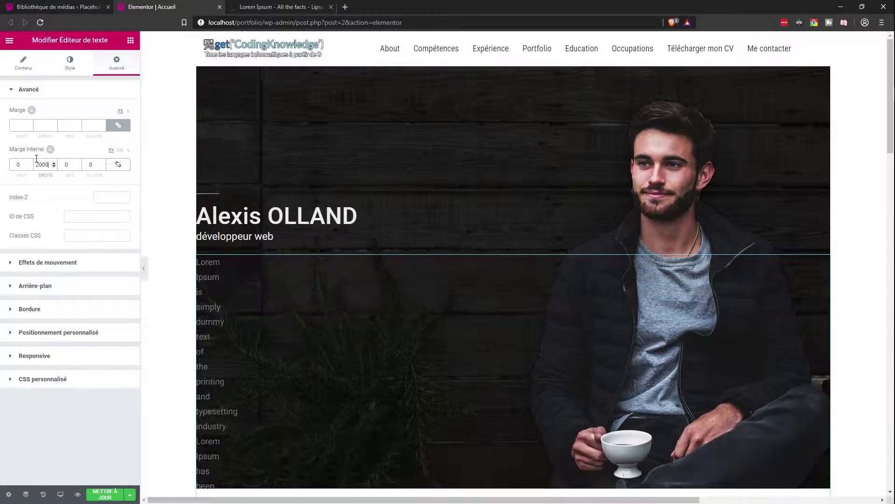
key("BackSpace")
key("BackSpace")
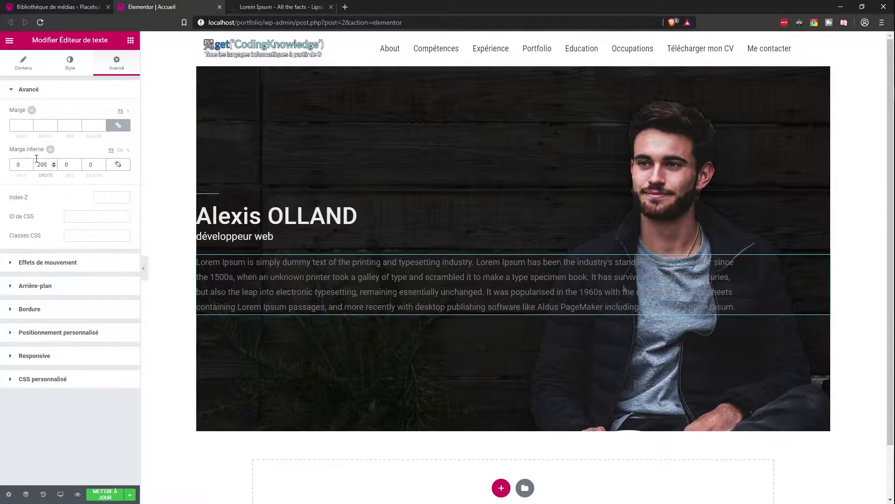
key("BackSpace")
type("600")
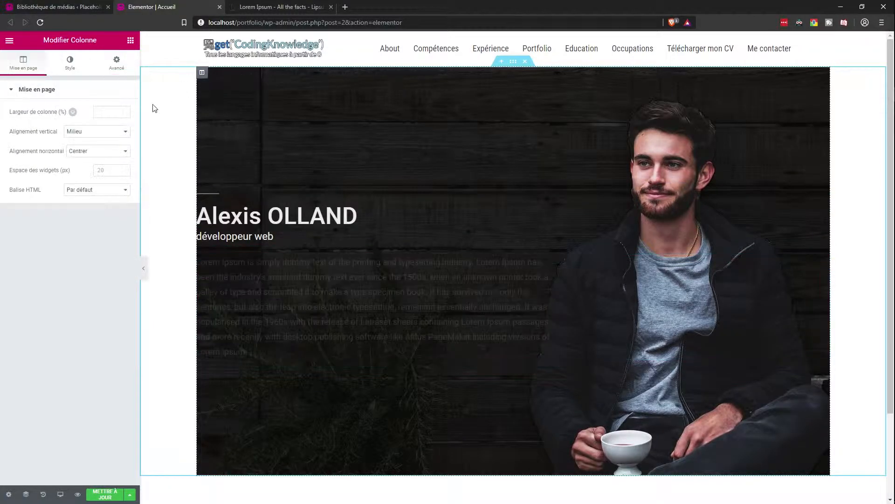
Try a column width of 20% for the hero column, and clear the value
left_click(202, 72)
type("20")
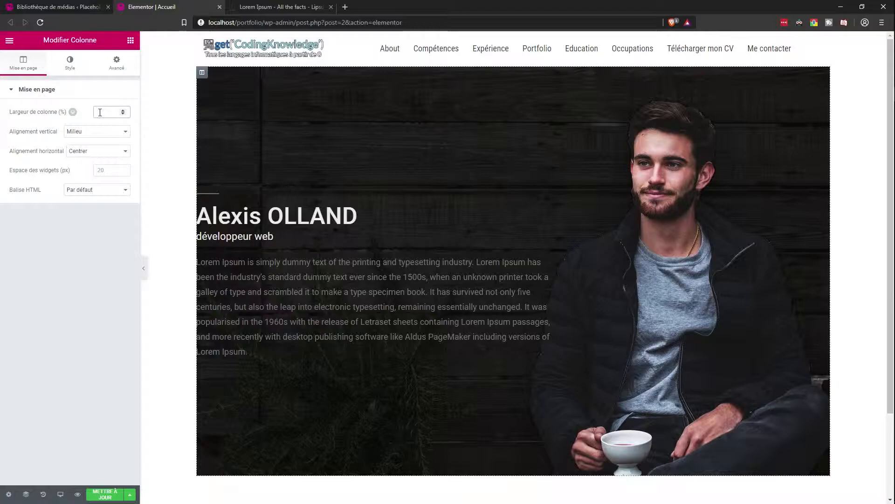
key("BackSpace")
key("BackSpace")
key("BackSpace")
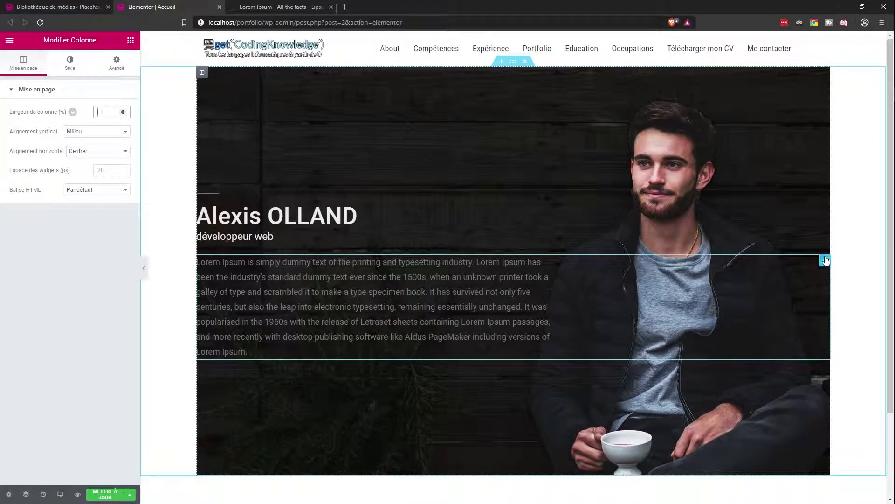
Set the Lorem Ipsum paragraph's right inner margin (Marge interne) to 700 px
left_click(826, 261)
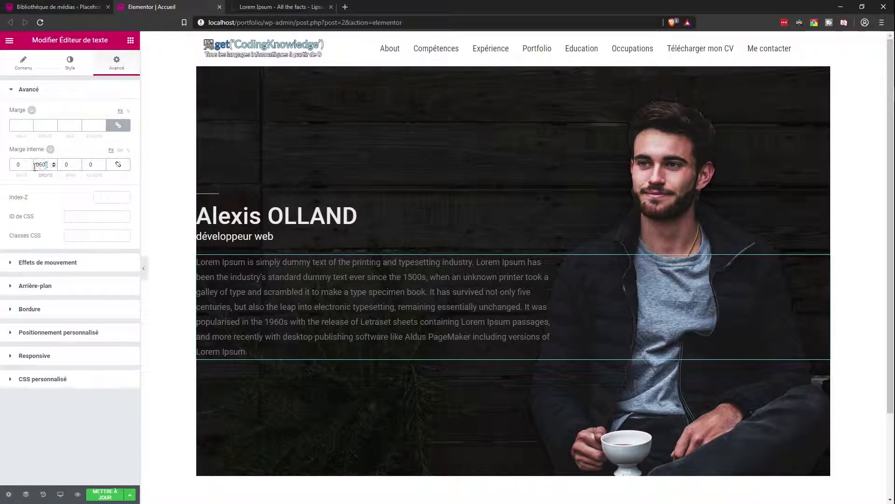
type("700")
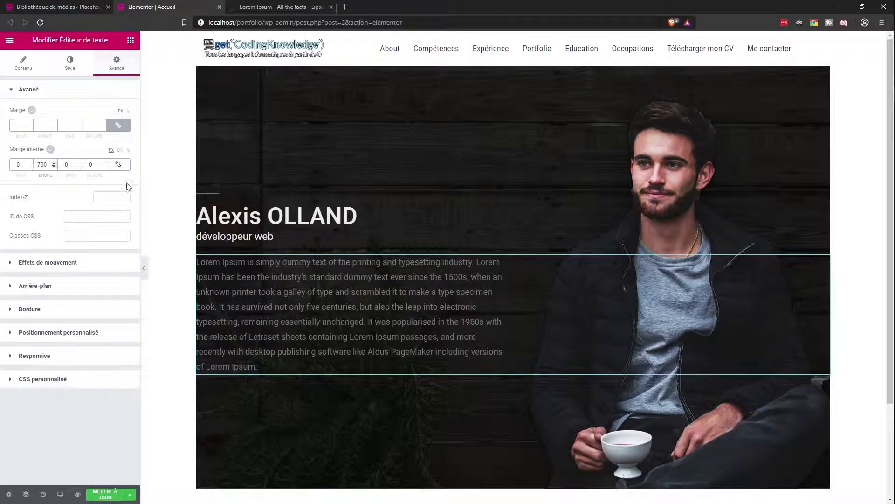
scroll(448, 246, "down", 1)
scroll(448, 246, "up", 1)
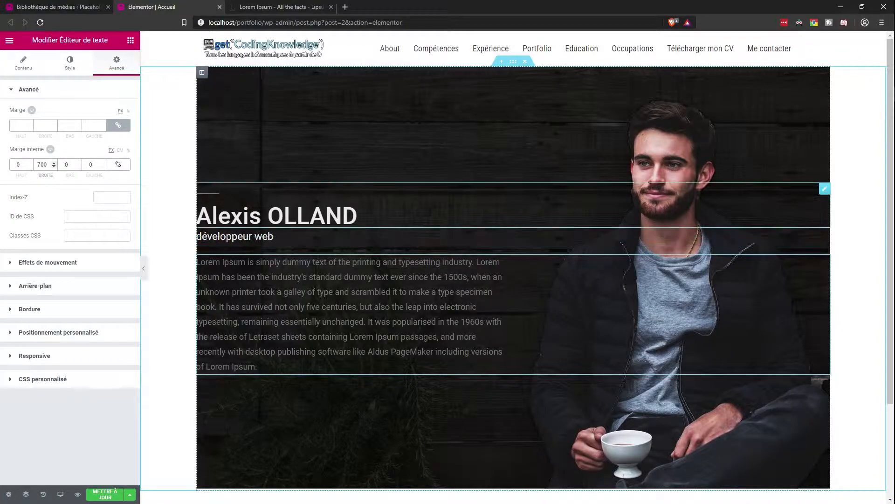
Set the hero column's horizontal alignment to Début and its vertical alignment to Haut
left_click(825, 187)
left_click(123, 75)
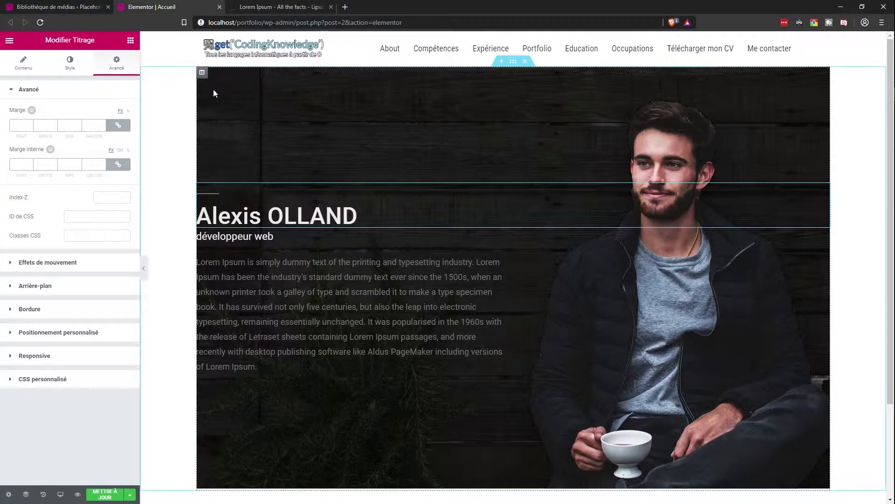
left_click(201, 74)
left_click(88, 154)
left_click(81, 160)
left_click(82, 151)
left_click(82, 175)
left_click(88, 132)
left_click(88, 149)
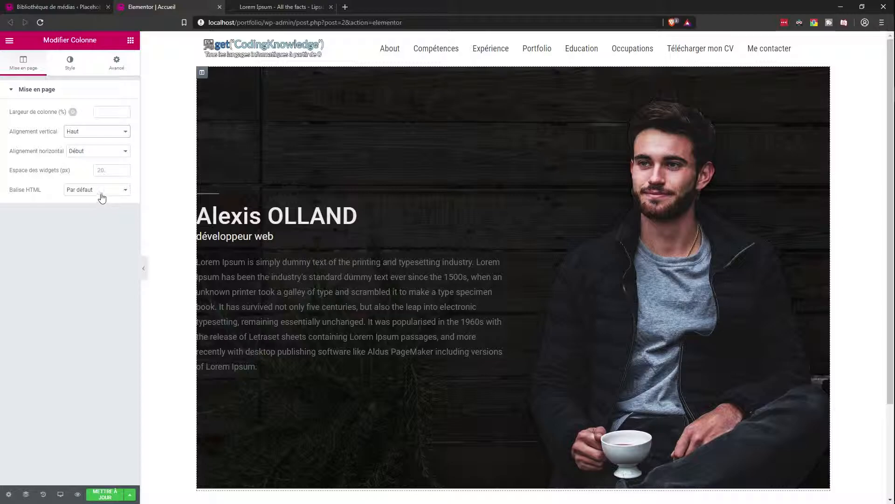
Unlink the name heading's outer margins (Marge) and set the top margin to -150 px
left_click(71, 66)
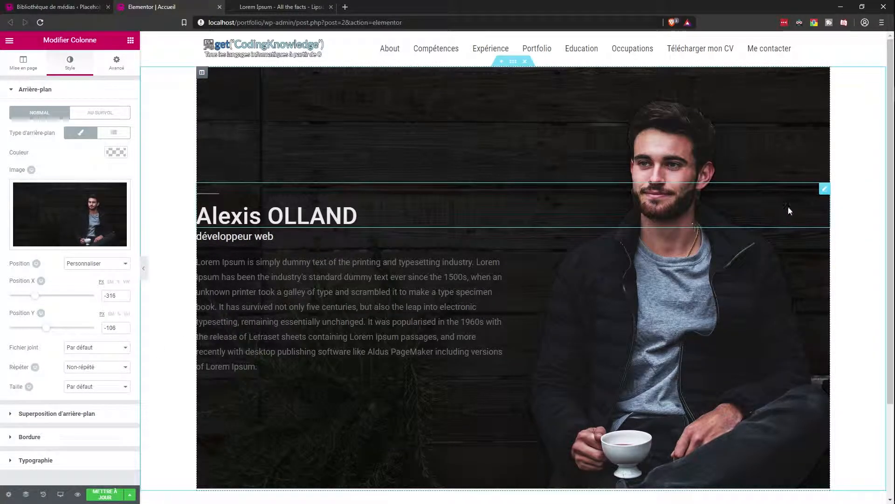
left_click(824, 189)
left_click(116, 63)
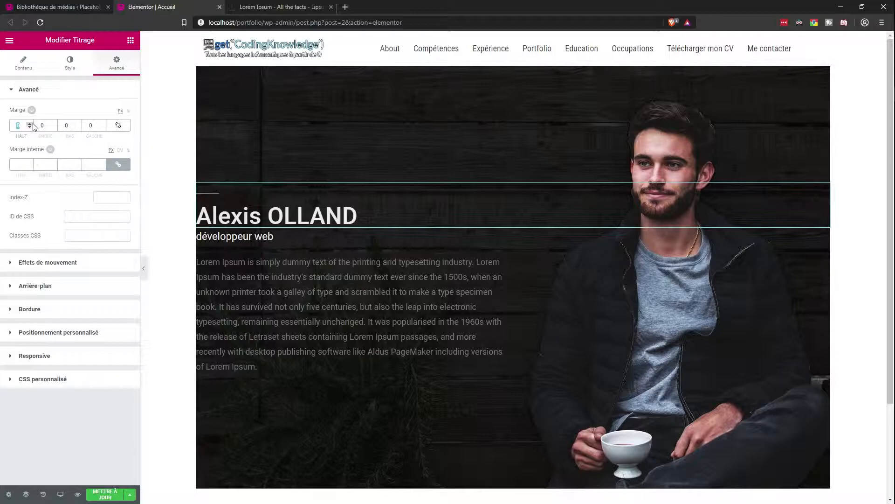
type("00")
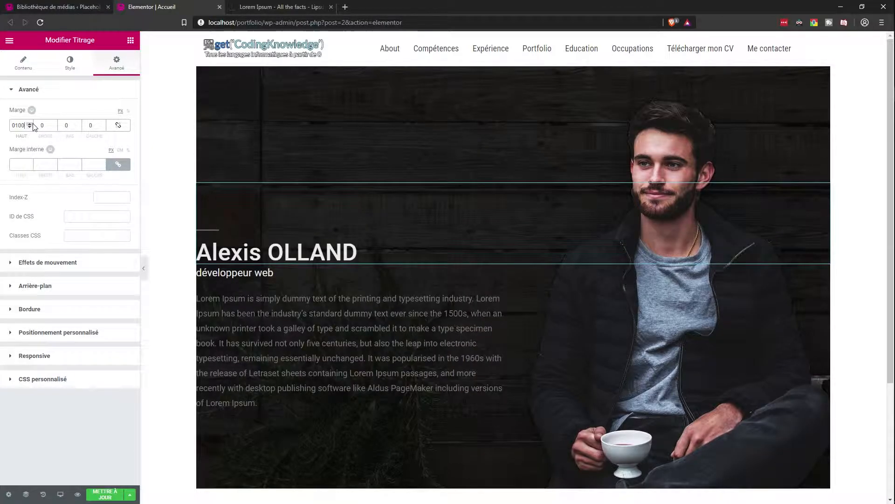
key("BackSpace")
key("BackSpace")
key("BackSpace")
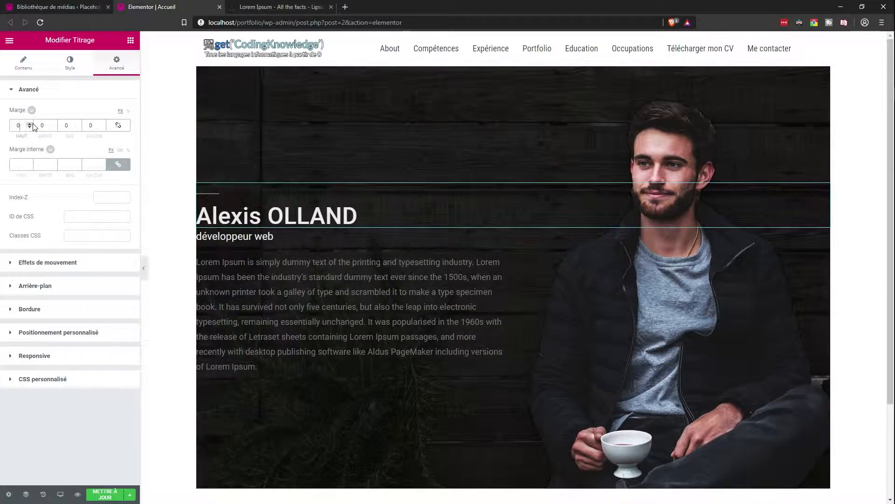
left_click(30, 127)
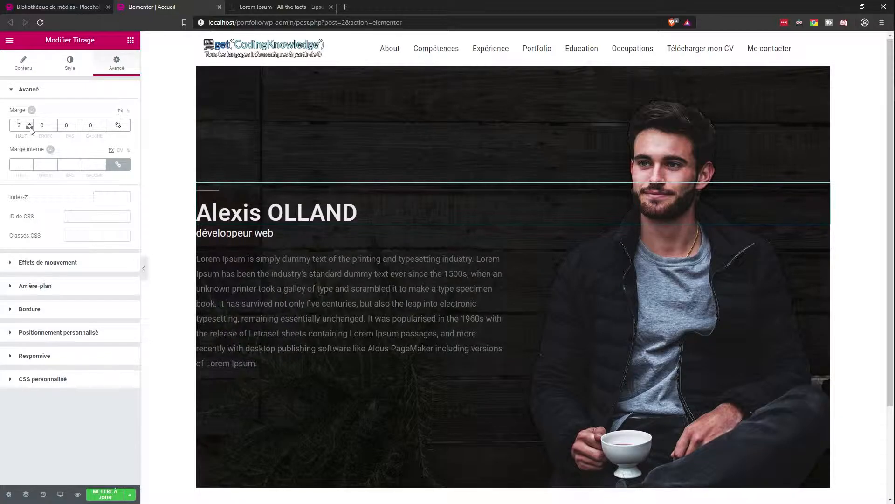
left_click_drag(30, 127, 30, 127)
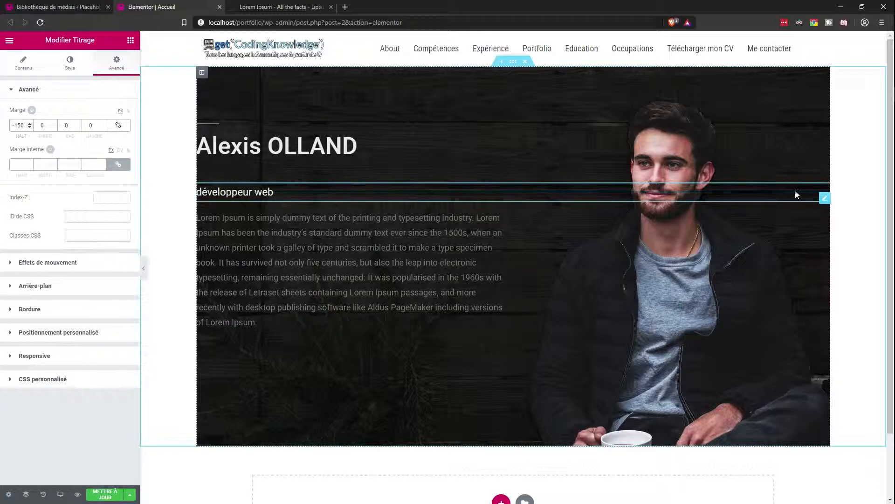
Unlink the job title text's outer margins (Marge) and set the top margin to -80 px
left_click(825, 201)
left_click(116, 63)
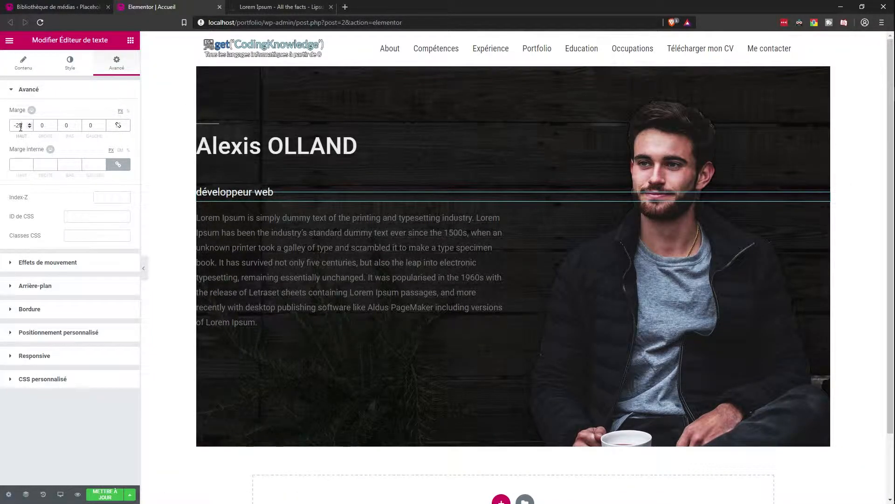
type("-170")
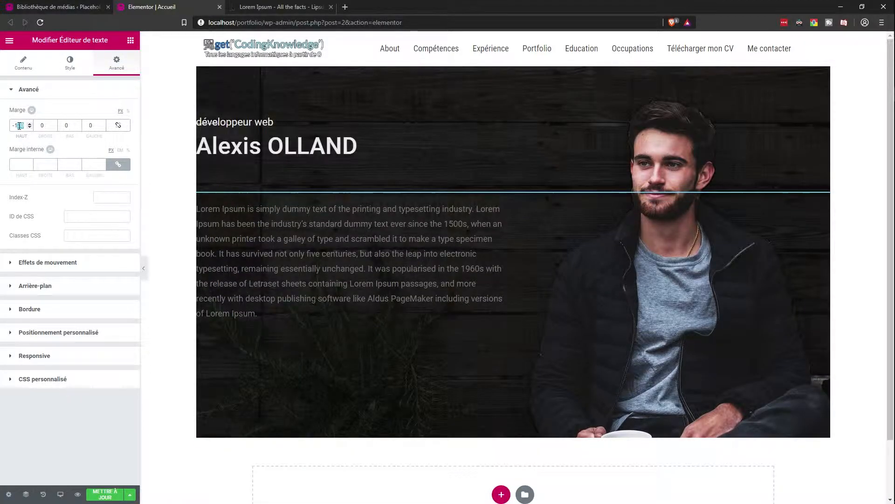
type("50")
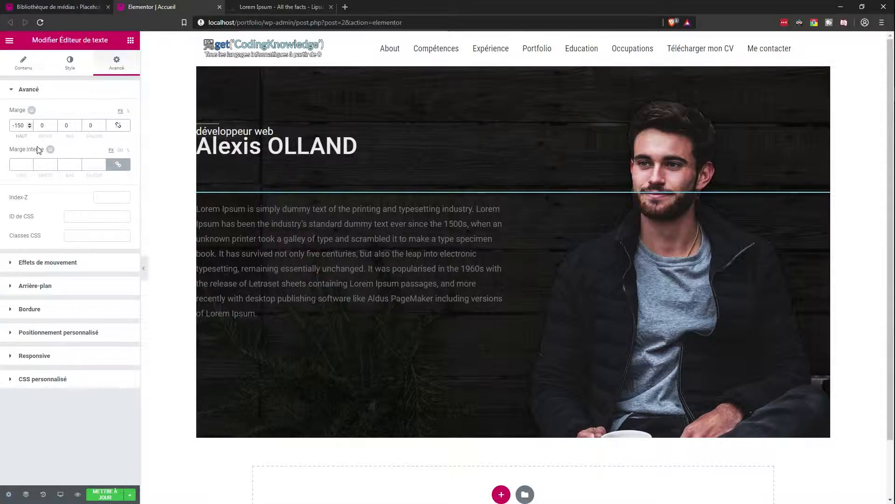
key("BackSpace")
type("8")
key("BackSpace")
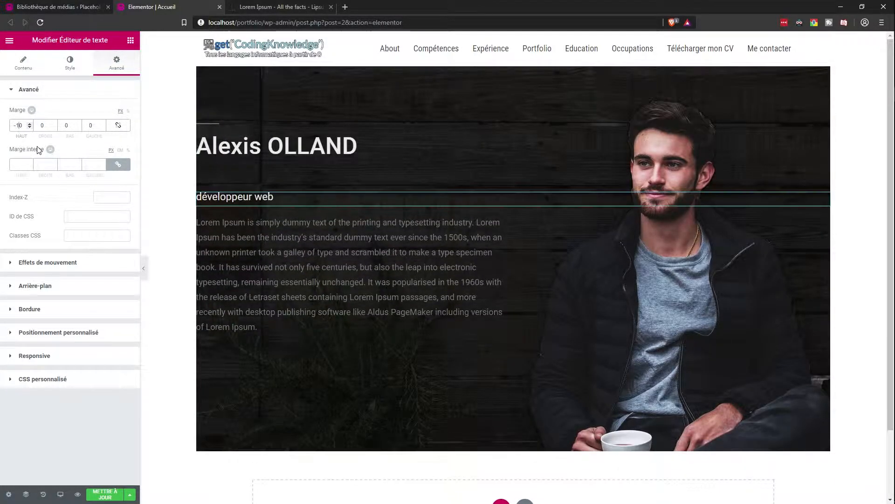
type("0")
key("BackSpace")
key("BackSpace")
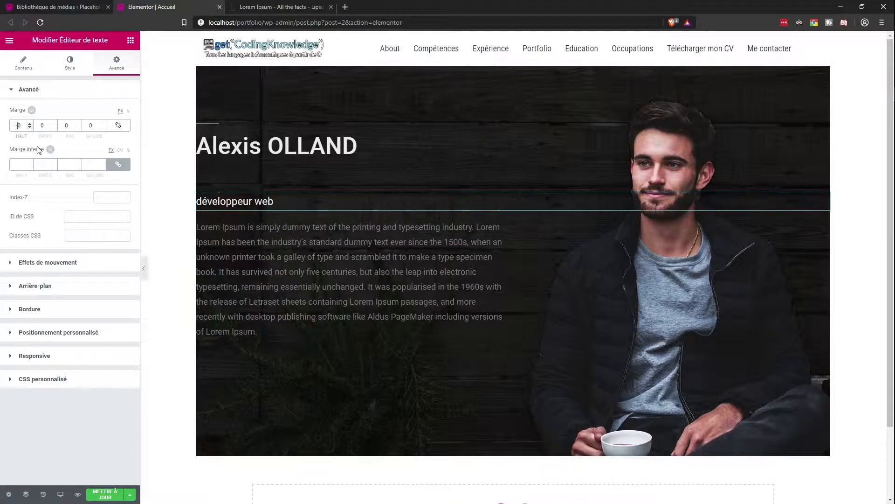
type("80")
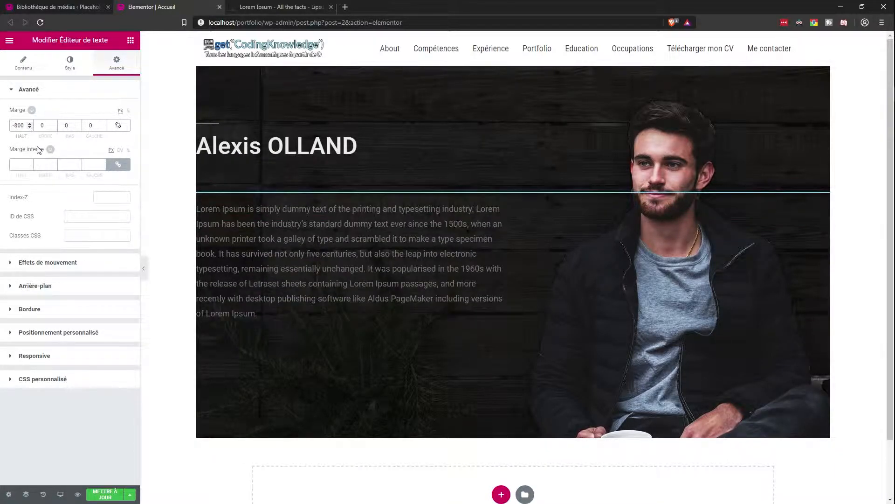
key("BackSpace")
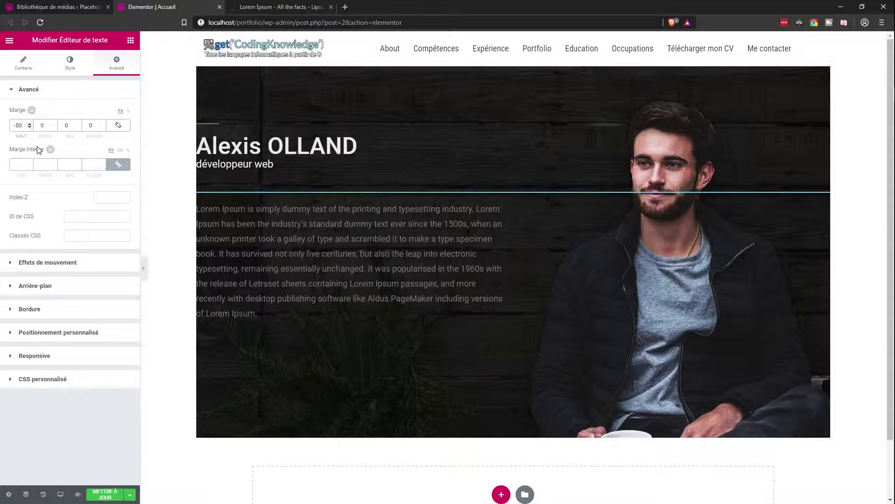
Adjust the job title text's top outer margin to -77 px so it sits just under the name heading
key("Right")
key("BackSpace")
key("BackSpace")
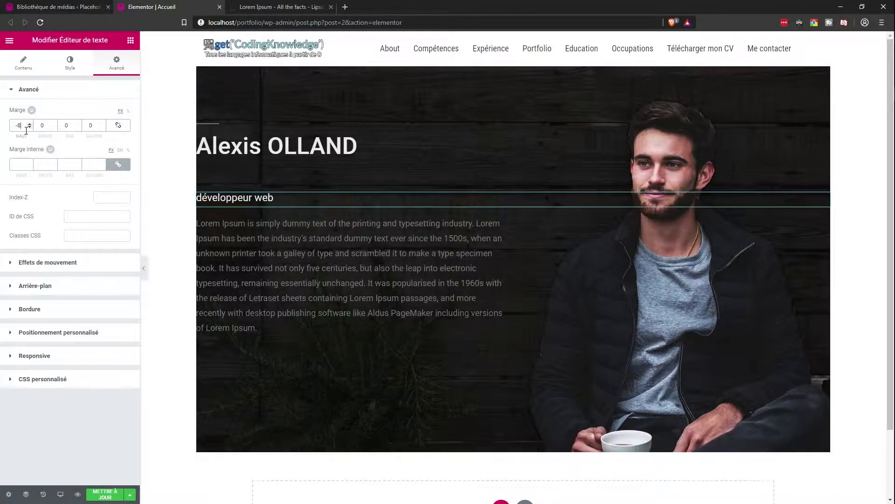
type("78")
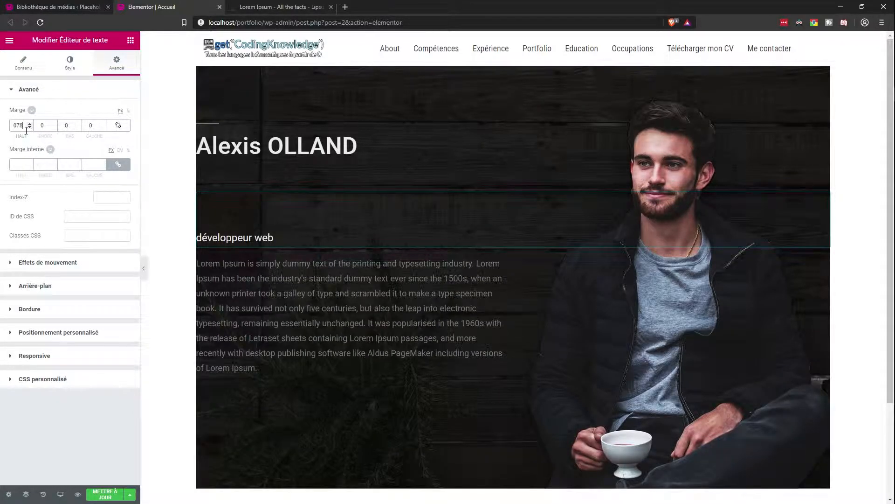
key("Delete")
key("Delete")
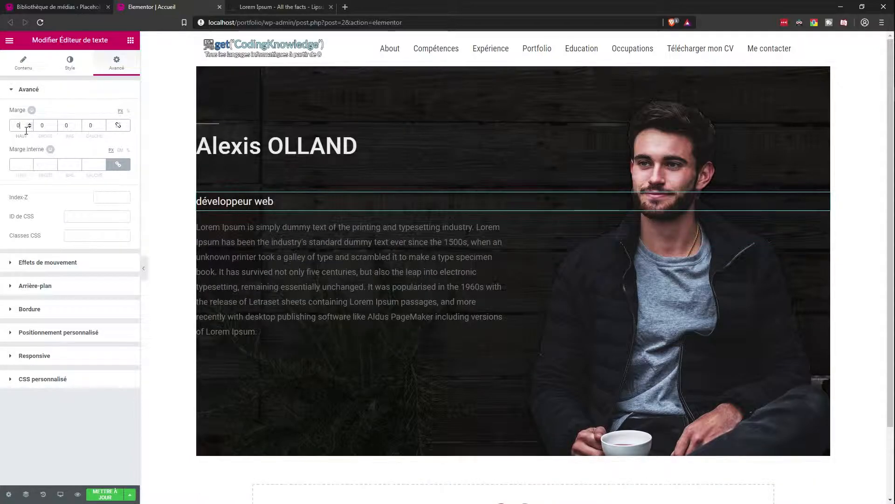
type("78")
key("BackSpace")
key("BackSpace")
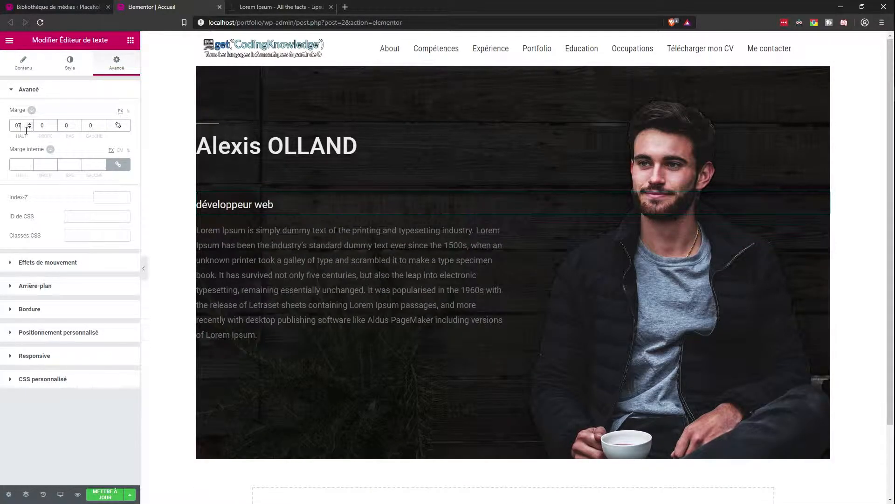
left_click(32, 127)
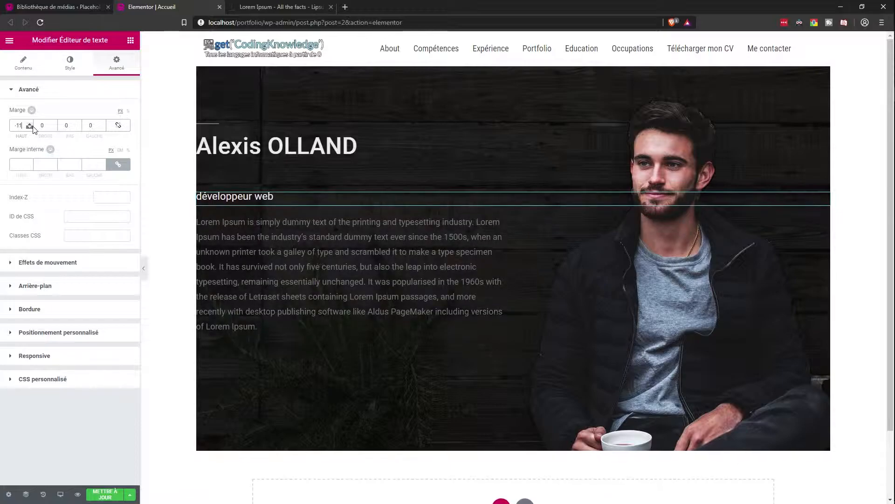
left_click_drag(33, 127, 33, 130)
left_click(29, 125)
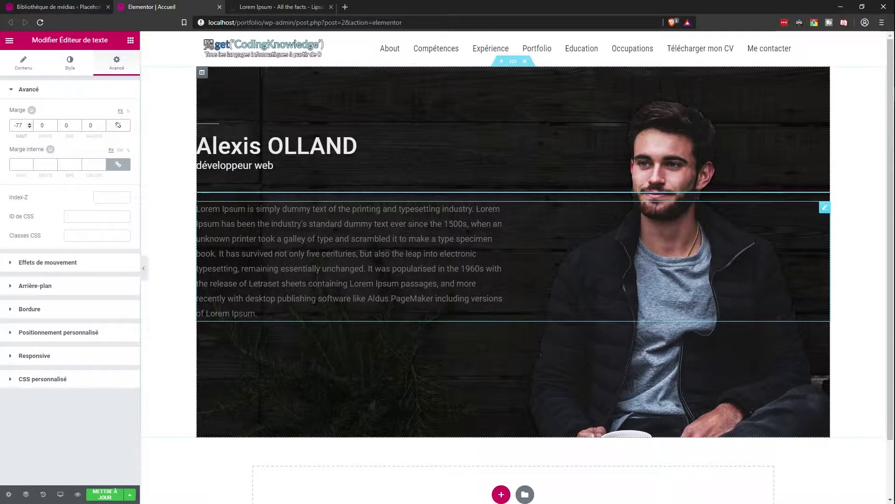
Unlink the Lorem Ipsum paragraph's outer margins (Marge) and set the top margin to -52 px
left_click(827, 211)
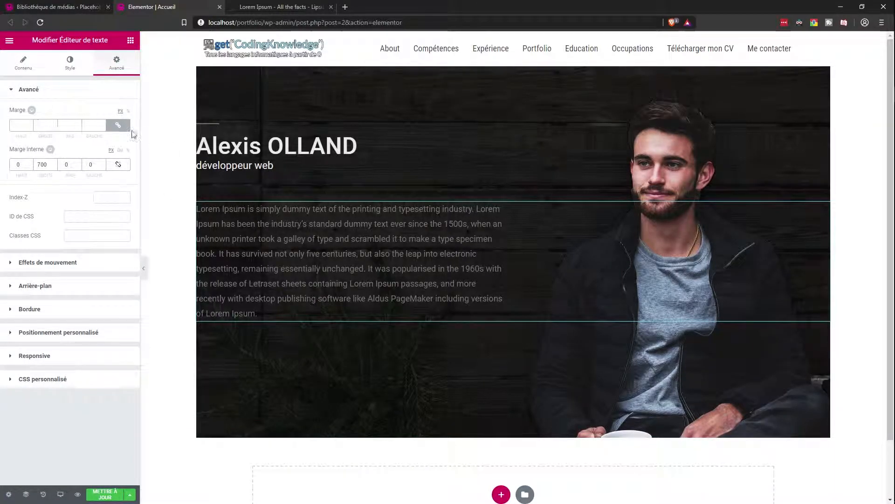
left_click_drag(29, 128, 29, 128)
left_click(30, 124)
left_click(31, 123)
left_click(30, 123)
left_click(31, 124)
left_click(31, 124)
left_click(31, 124)
left_click(31, 123)
left_click(30, 124)
left_click(31, 124)
left_click(31, 123)
left_click(30, 123)
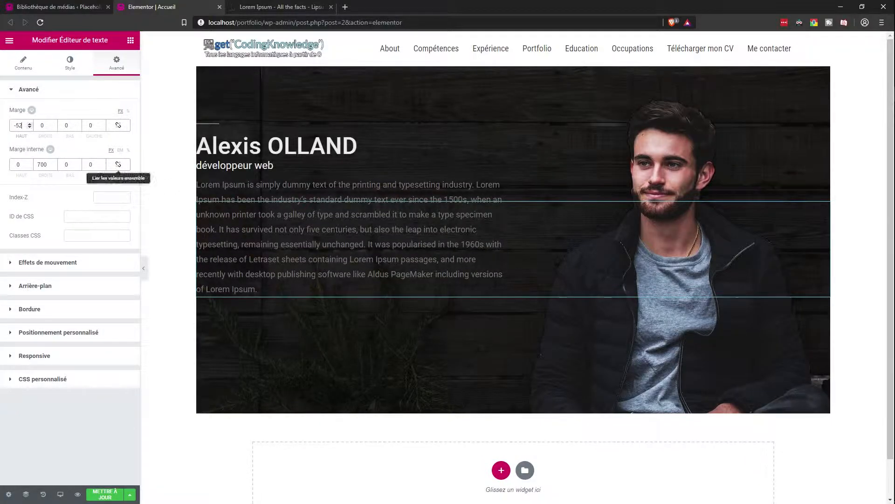
Set the Lorem Ipsum paragraph's text color to a slightly transparent off-white
left_click(69, 65)
left_click(117, 143)
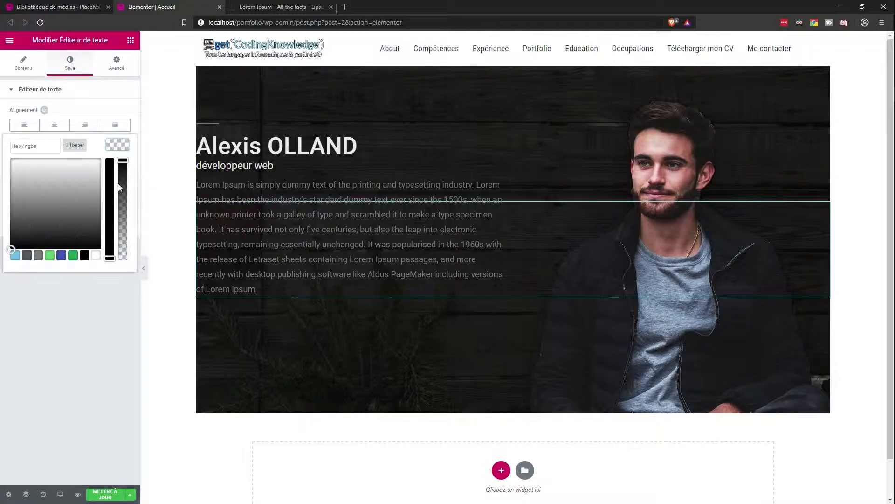
left_click(96, 255)
left_click_drag(123, 160, 123, 170)
left_click_drag(10, 161, 12, 164)
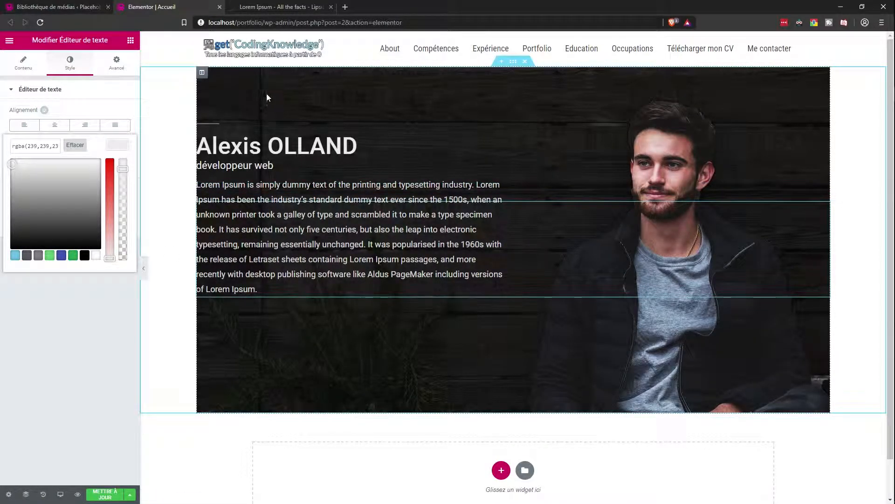
Set the hero column's left inner margin (Marge interne) to 65 px
left_click(202, 79)
left_click(117, 63)
left_click(103, 162)
left_click_drag(103, 166, 104, 169)
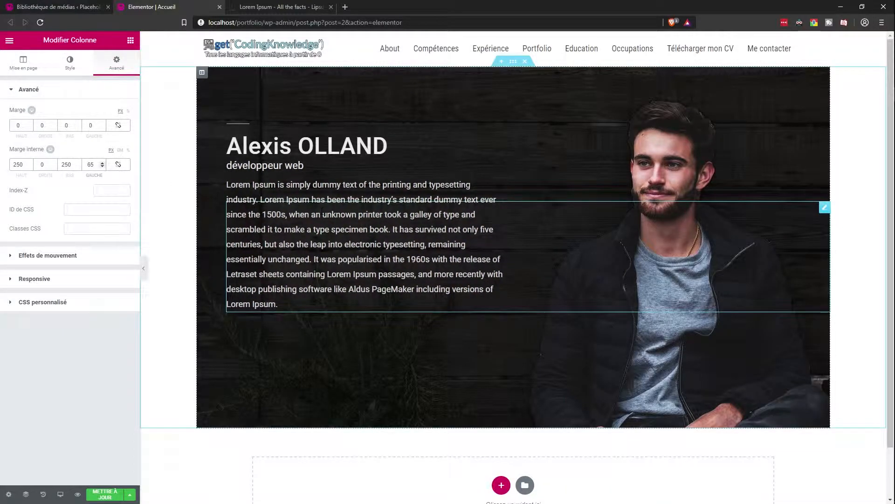
Shorten the Lorem Ipsum paragraph so it ends at "a type specimen book." and update the page
left_click(280, 304)
left_click(25, 65)
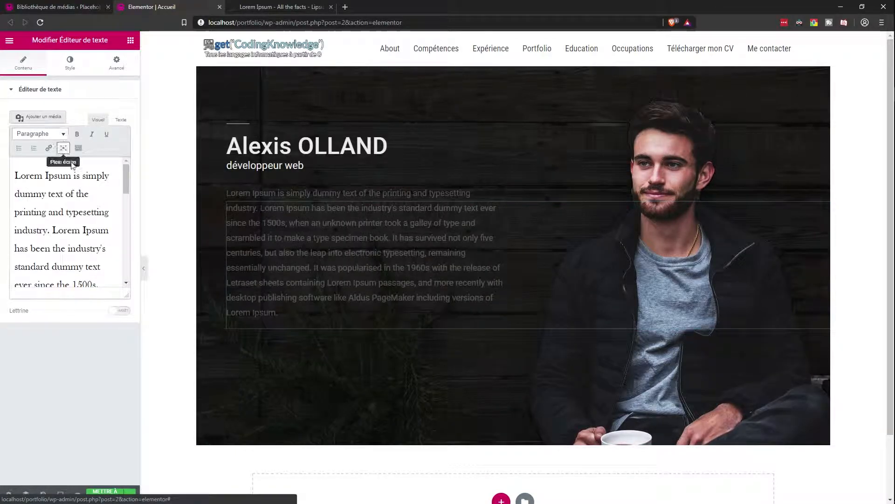
left_click(121, 120)
scroll(70, 256, "down", 2)
left_click_drag(65, 303, 85, 229)
key("BackSpace")
key("BackSpace")
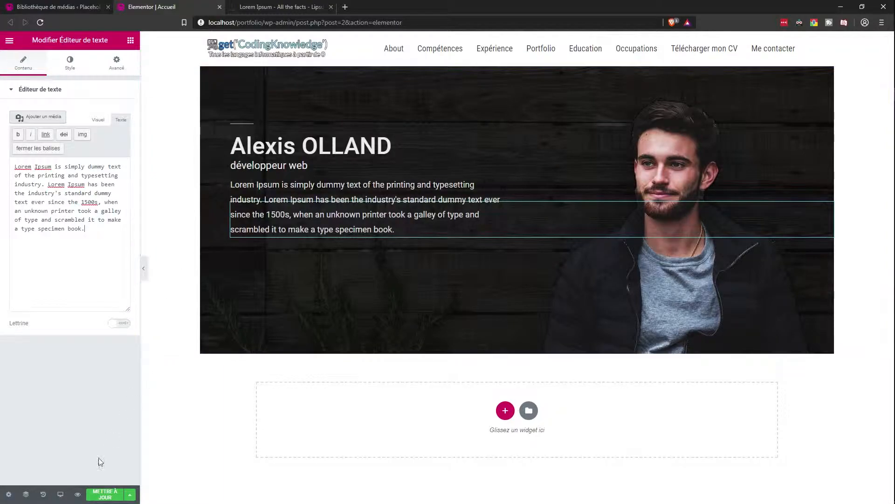
left_click(115, 496)
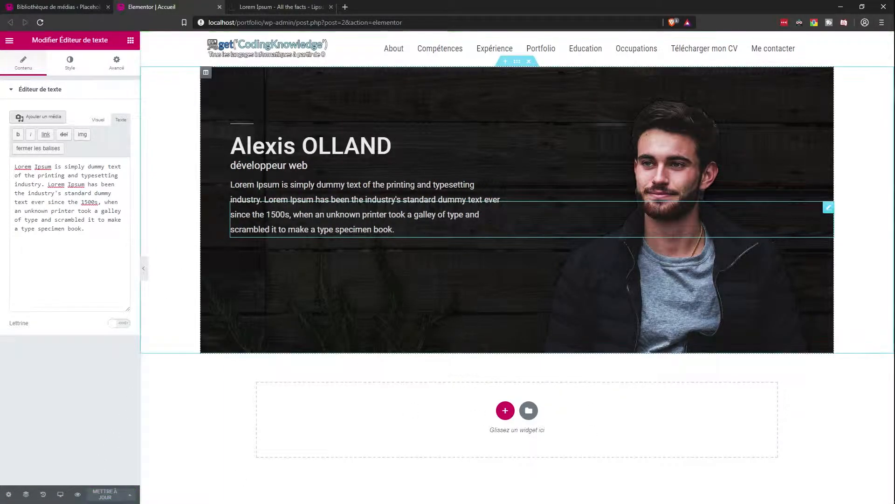
Set the Lorem Ipsum paragraph's top outer margin to -30 px and update the page
left_click(117, 63)
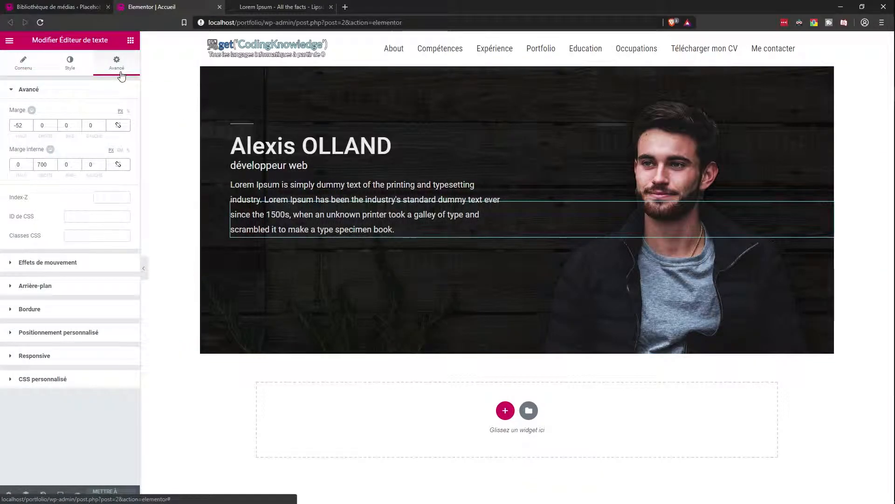
left_click(30, 125)
left_click(30, 125)
left_click(30, 125)
left_click(30, 125)
left_click(30, 125)
left_click(30, 125)
left_click(105, 495)
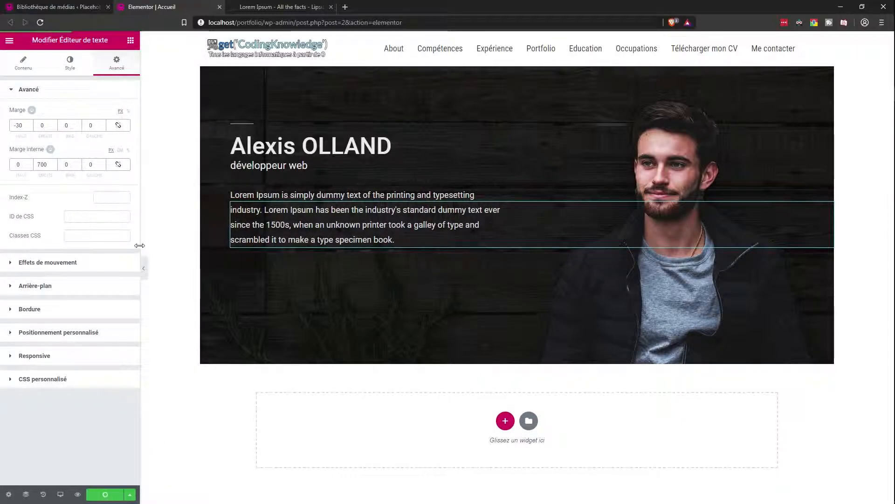
Preview the page without the editing panel to examine the hero's name, job title and paragraph, and restore the panel
left_click(144, 271)
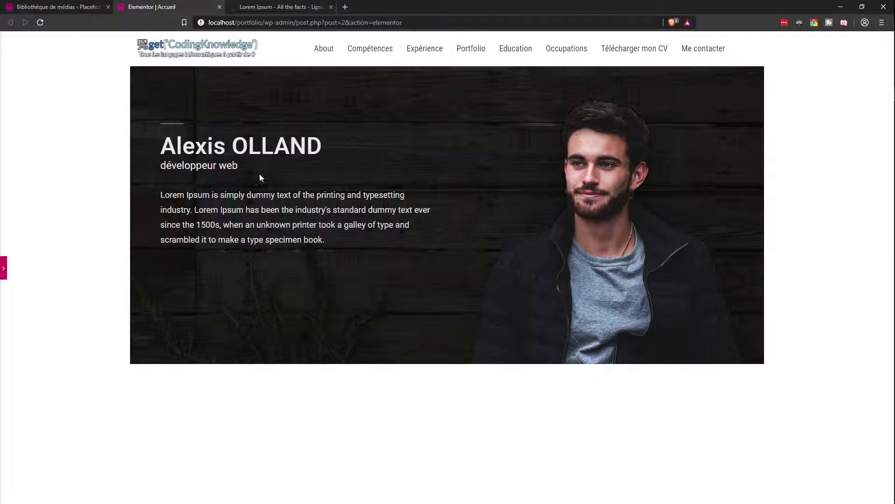
mouse_move(322, 147)
left_mouse_down()
mouse_move(179, 147)
mouse_move(322, 144)
left_mouse_up()
left_click(206, 166)
left_click_drag(238, 167, 340, 241)
left_click(168, 193)
left_click(437, 227)
left_click(3, 268)
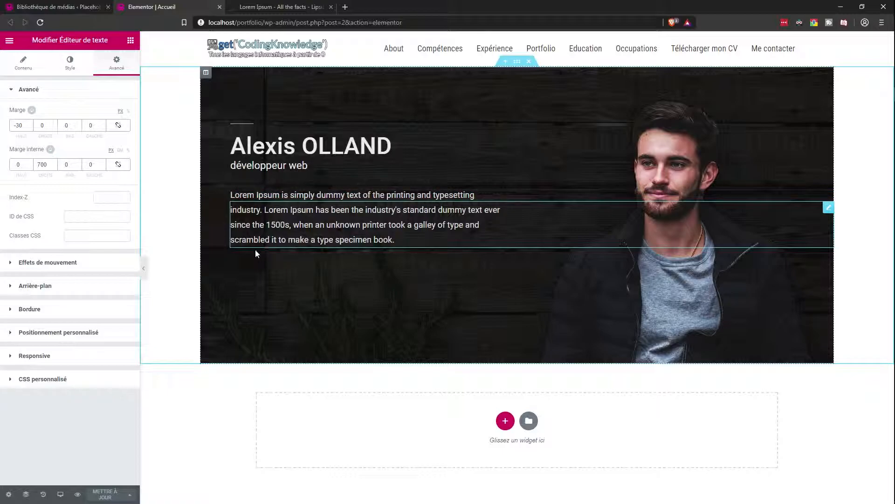
left_click(143, 268)
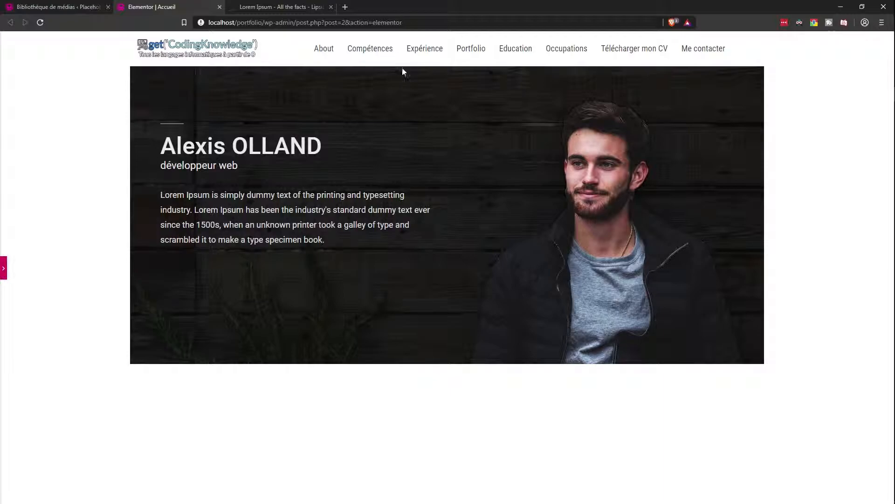
left_click(4, 267)
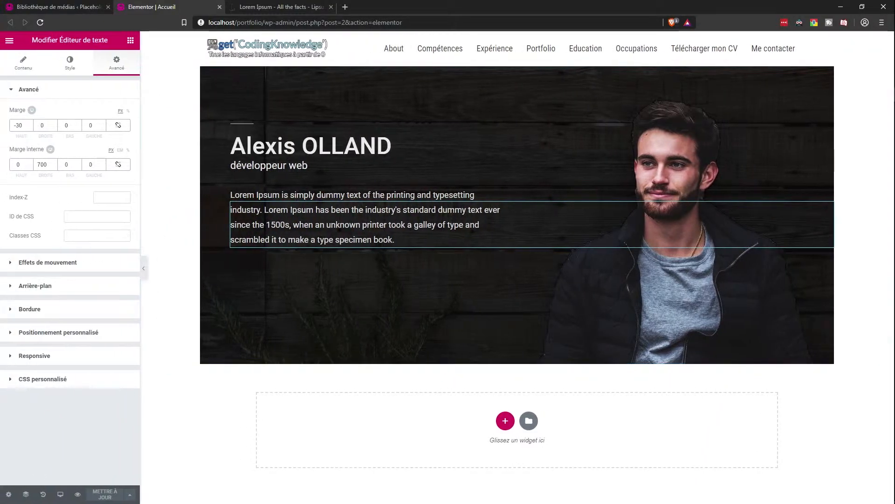
Duplicate the hero section and delete the column in the copy to leave an empty section below
right_click(522, 62)
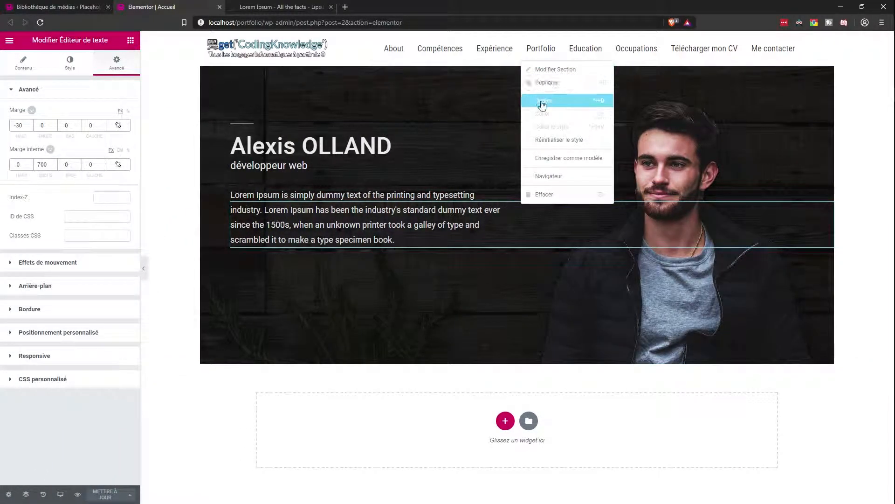
left_click(564, 85)
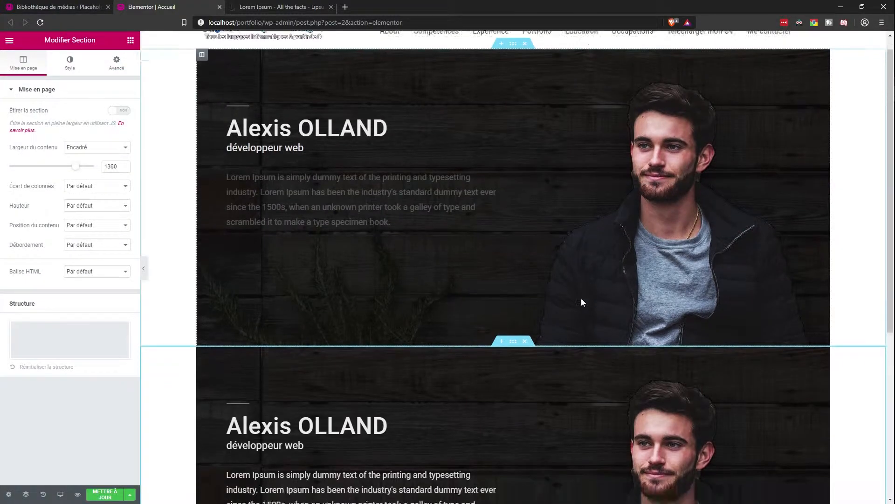
right_click(202, 277)
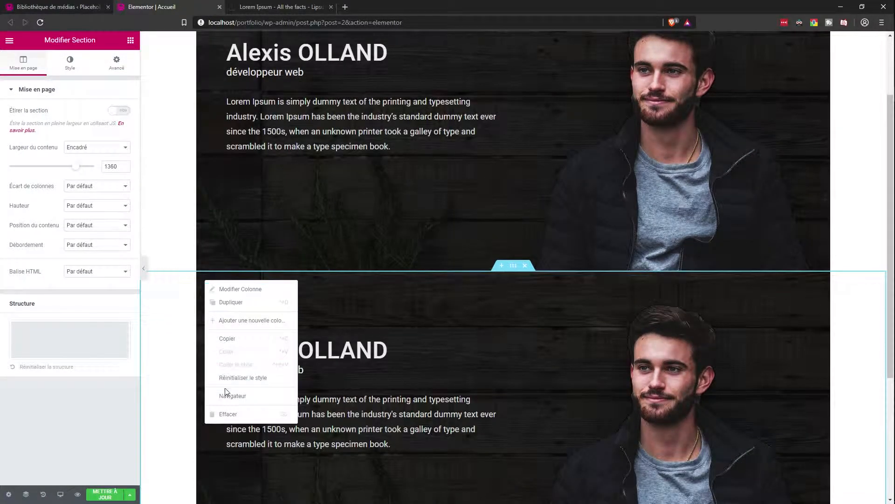
left_click(231, 414)
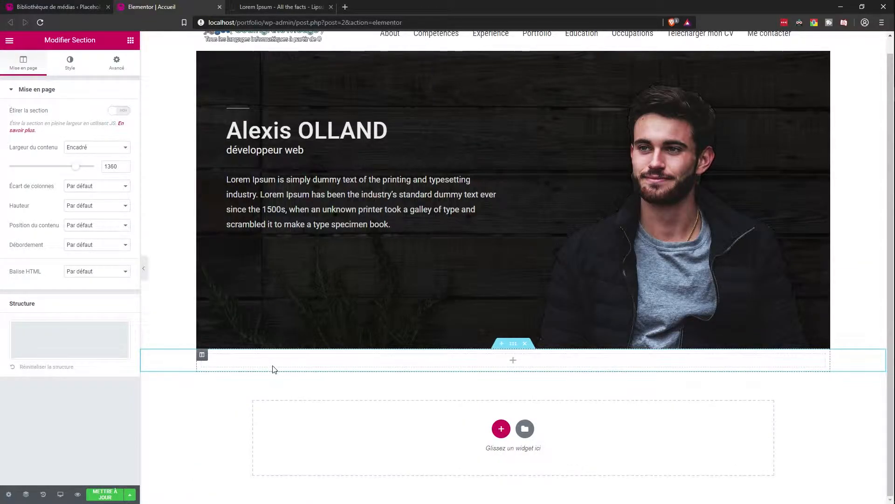
Add a Titrage heading widget to the empty section below the hero
left_click(118, 64)
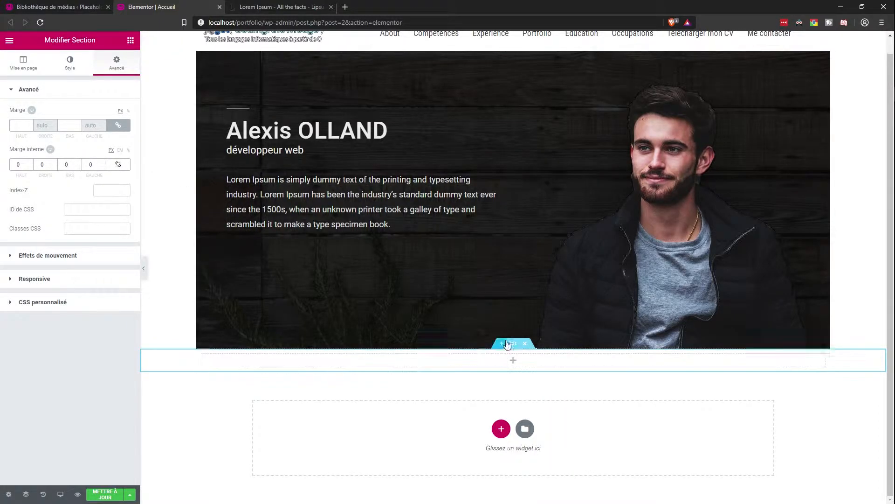
left_click(38, 74)
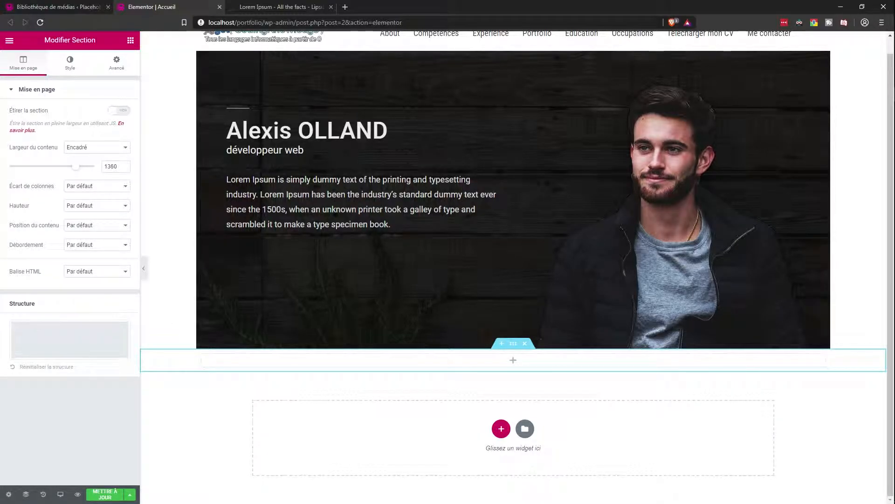
left_click(131, 42)
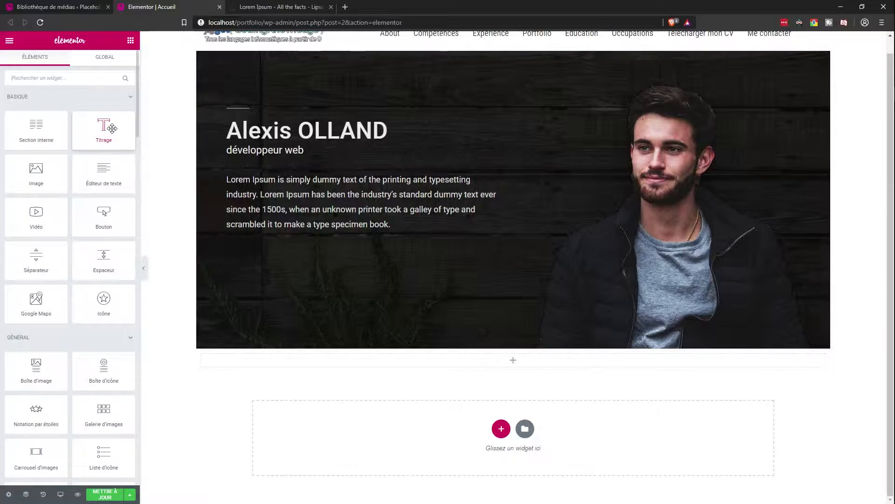
left_click_drag(112, 128, 485, 362)
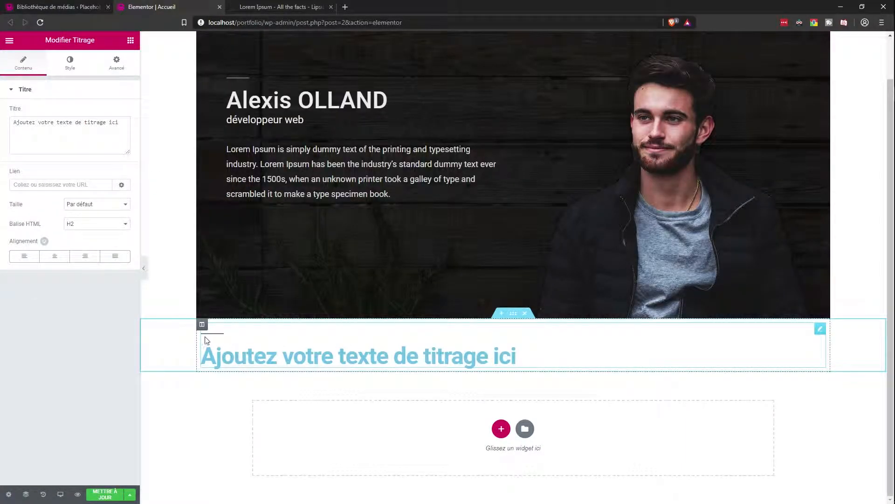
Set the new heading's text to "Compétences" and centre-align it
left_click(120, 124)
key("ctrl+a")
type("Com")
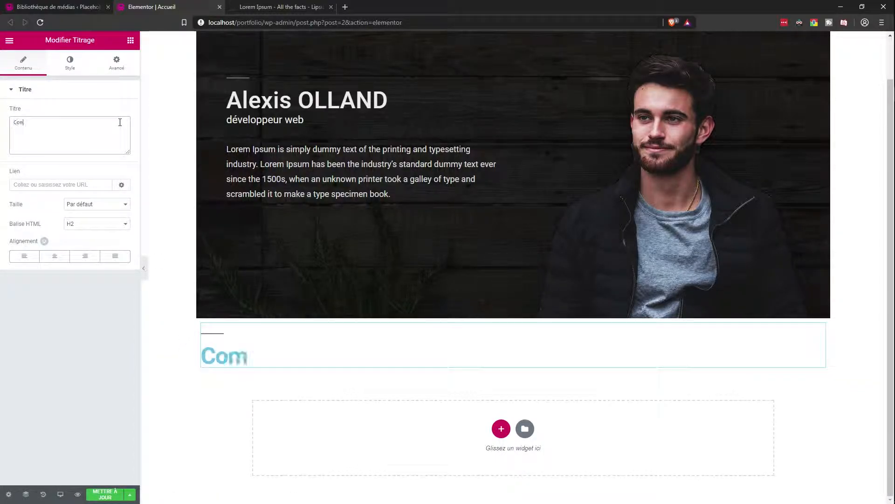
type("pétences")
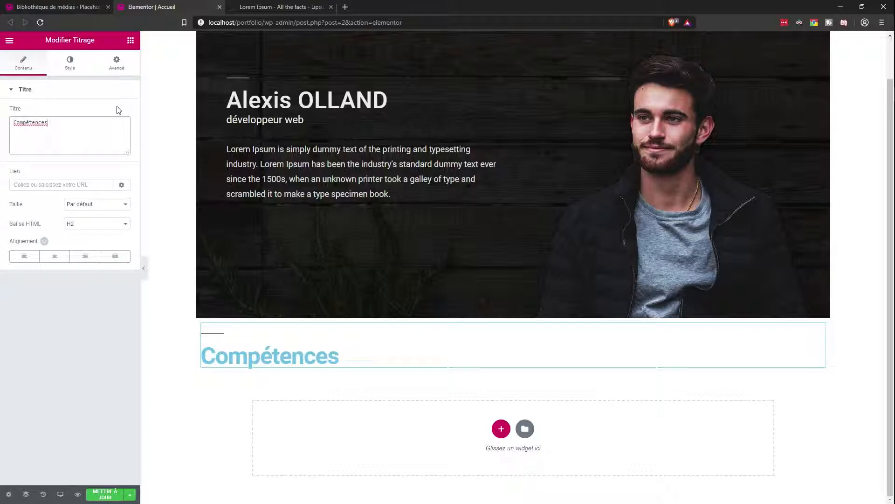
left_click(60, 254)
Set the Compétences heading's text colour to black with 0.8 opacity
left_click(70, 63)
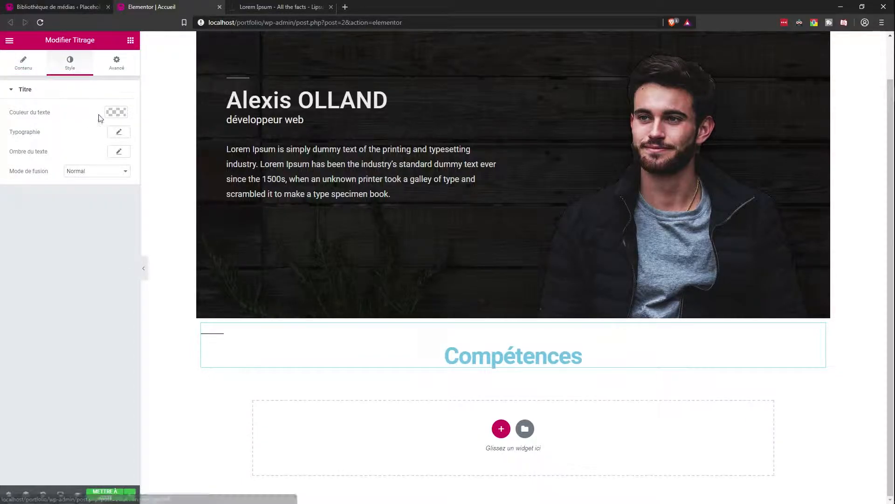
left_click(116, 112)
left_click(84, 223)
left_click_drag(122, 128, 124, 149)
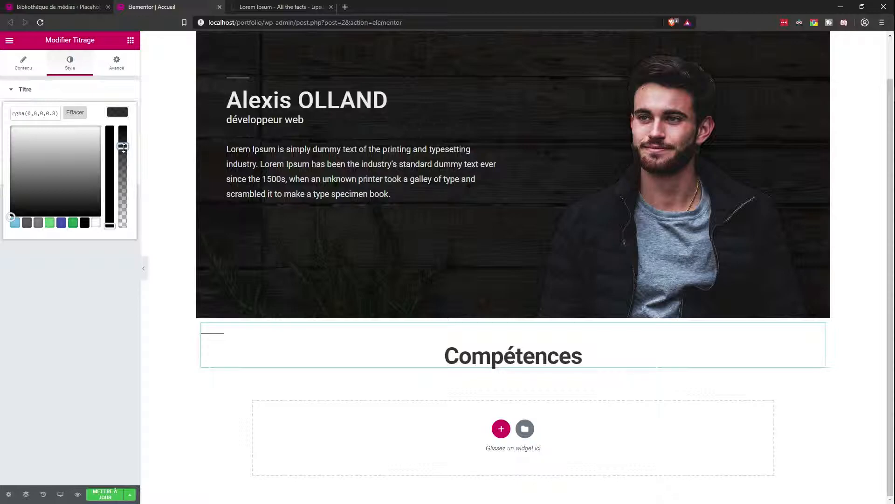
Change the Compétences heading's HTML tag to H3
left_click(43, 64)
left_click(70, 71)
left_click(21, 74)
left_click(83, 225)
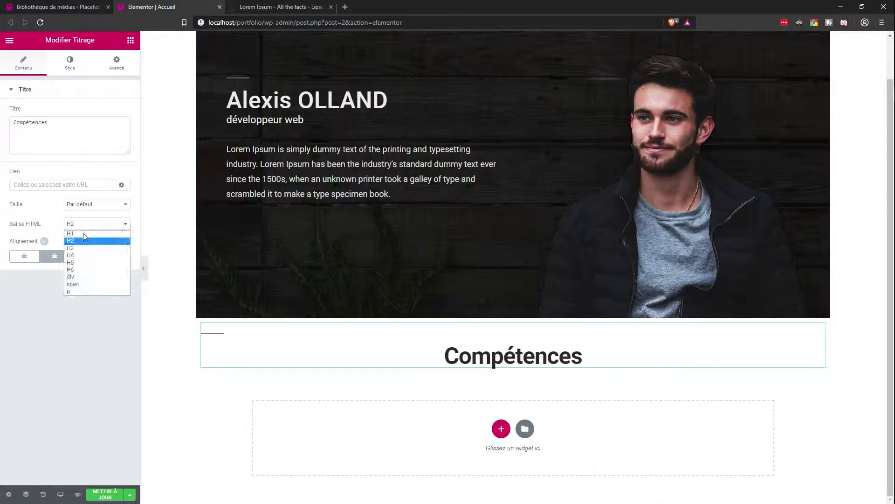
left_click(82, 248)
left_click(70, 63)
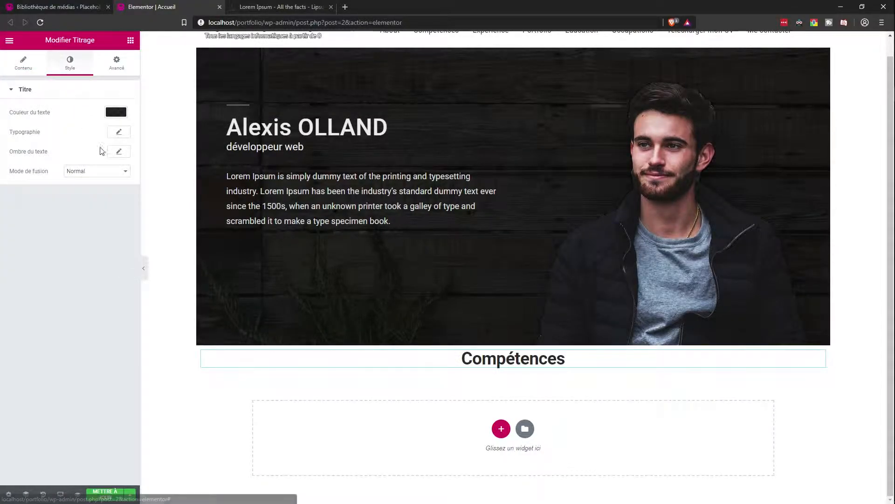
Select the name heading in the hero section and change its HTML tag to H3
scroll(365, 257, "up", 1)
left_click(117, 63)
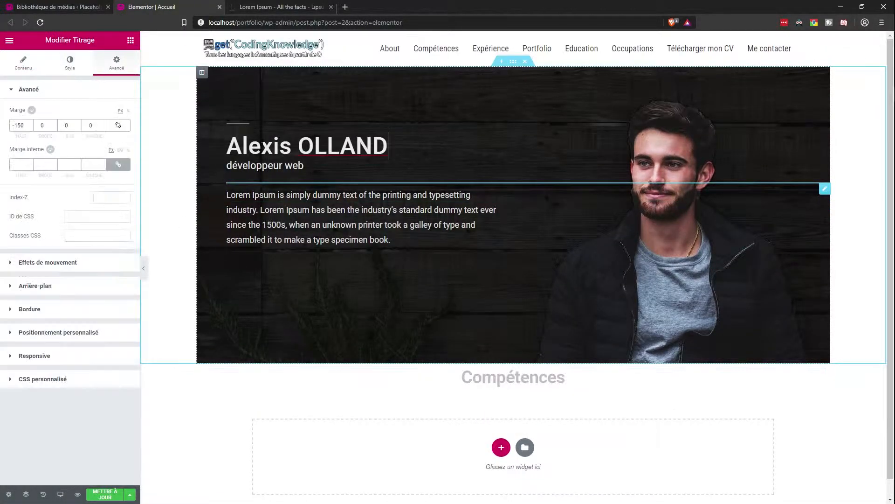
left_click(69, 63)
left_click(24, 63)
left_click(95, 224)
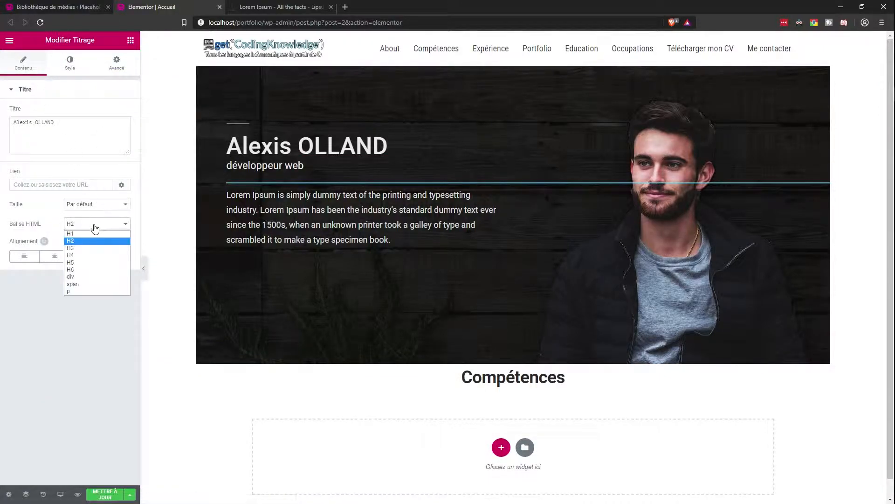
left_click(90, 249)
Set the font size of the hero's name heading to 58 px
left_click(70, 62)
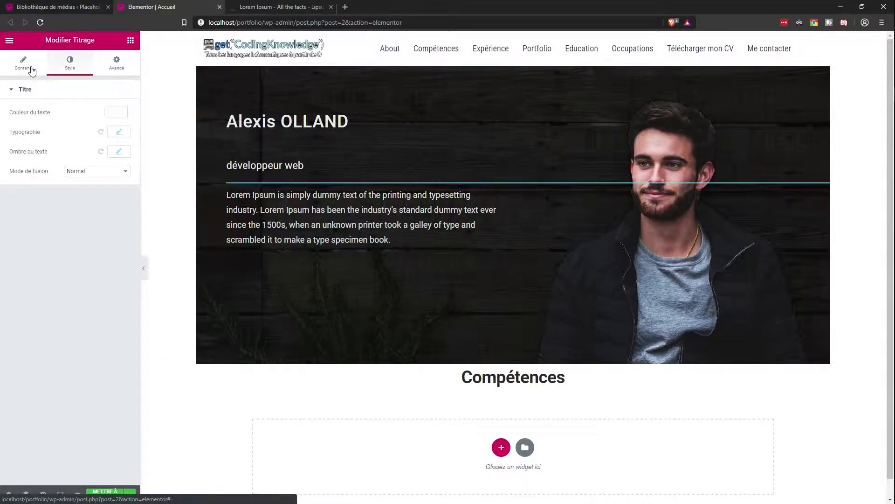
left_click(119, 132)
mouse_move(34, 188)
left_mouse_down()
mouse_move(20, 189)
mouse_move(38, 190)
left_mouse_up()
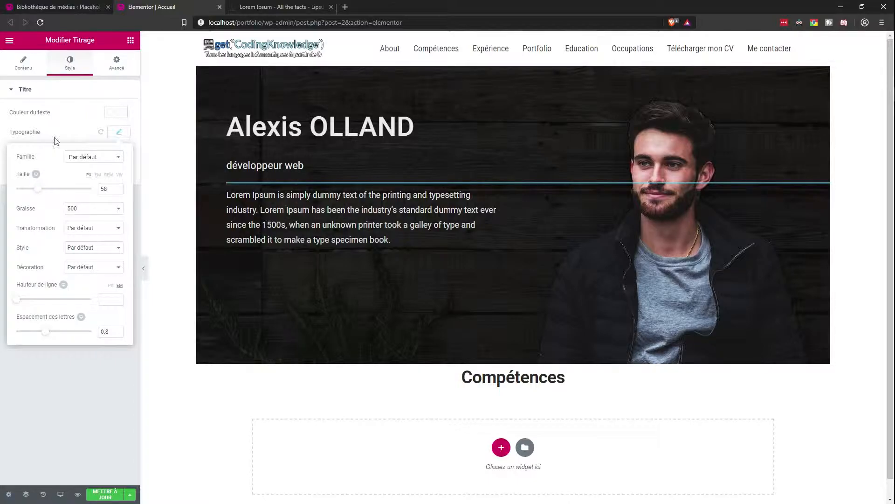
Set the top outer margin of the hero's name heading to -111 px so it sits just above the job title
left_click(115, 63)
left_click(29, 127)
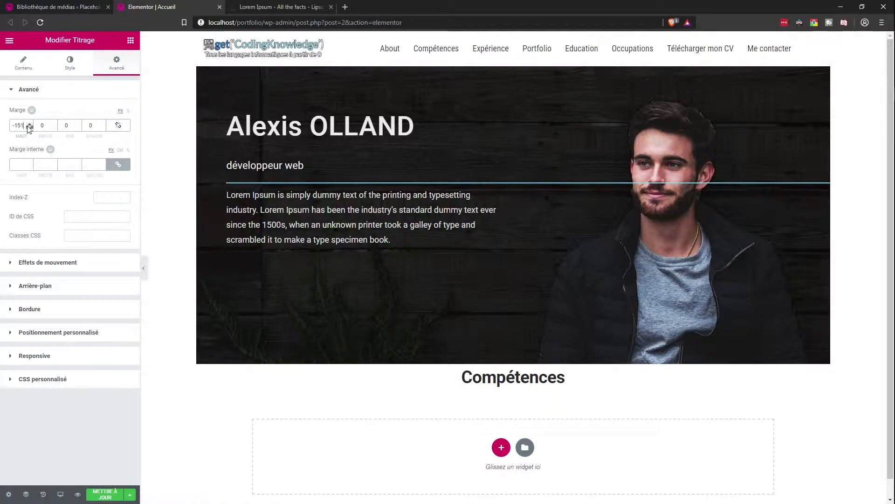
left_click_drag(29, 126, 29, 126)
left_click(30, 126)
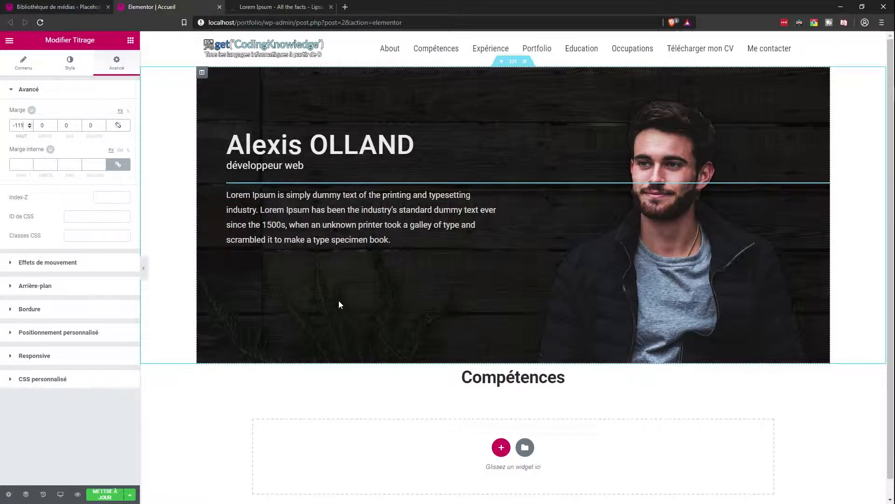
Set the Compétences heading's font weight to 400
left_click(464, 380)
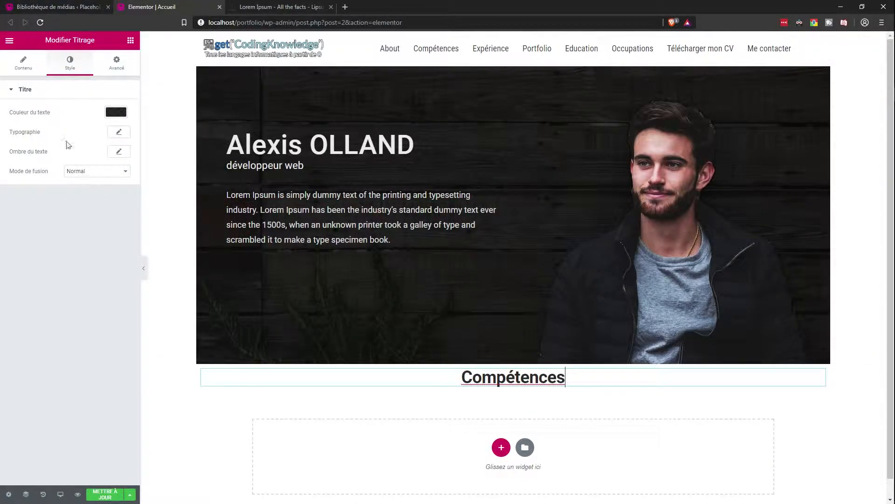
left_click(125, 140)
left_click(88, 208)
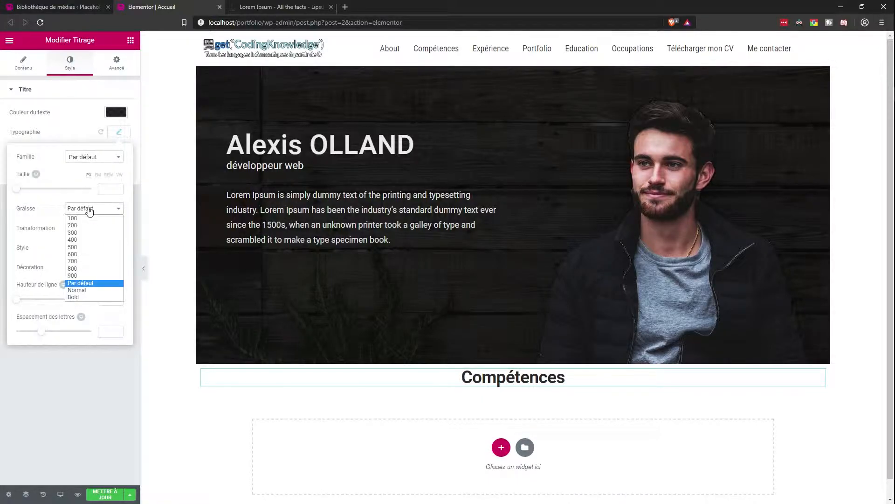
left_click(86, 242)
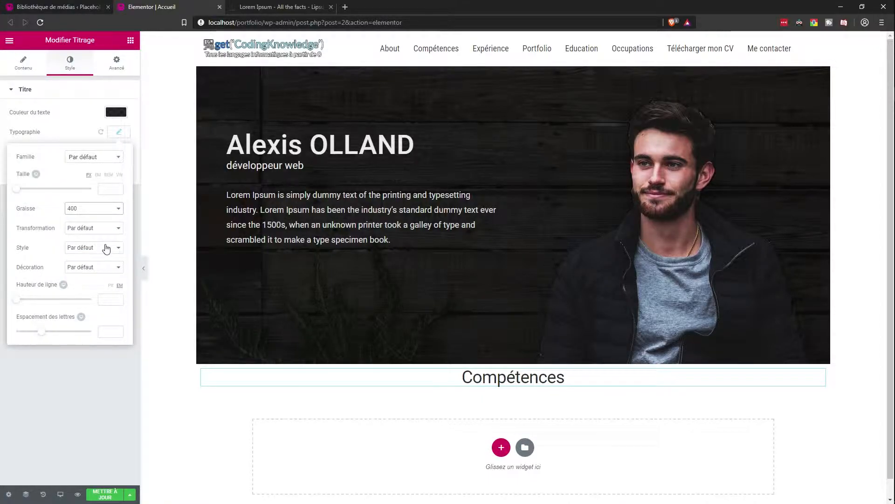
Unlink the Compétences heading's outer margins and set the top and bottom ones to 50 px
left_click(118, 64)
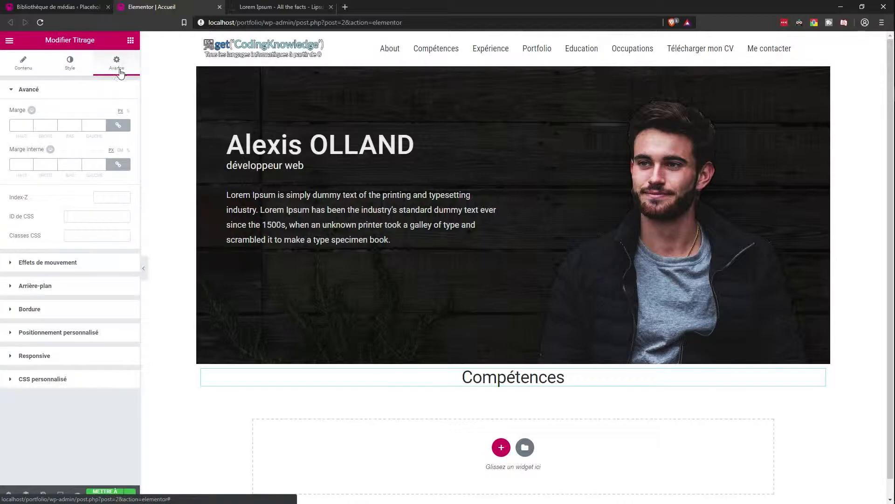
left_click(119, 126)
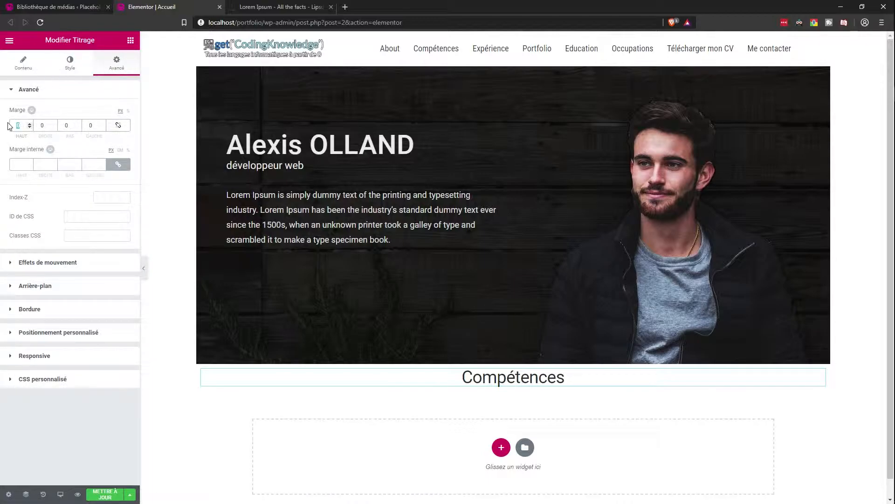
type("50")
key("Tab")
key("shift+Tab")
type("50")
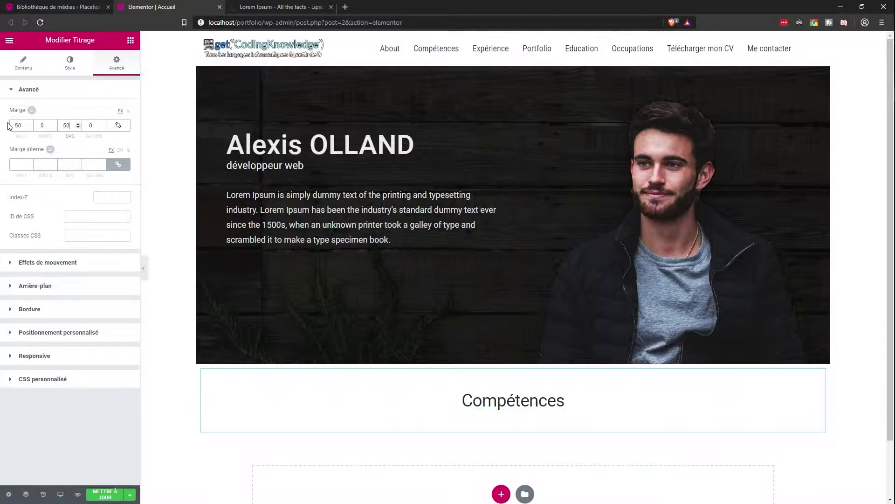
scroll(503, 339, "down", 2)
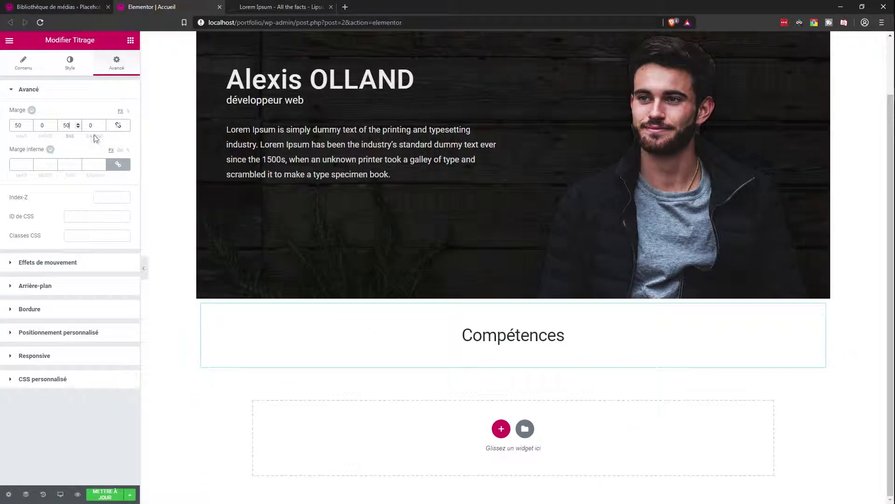
Reduce the Compétences heading's top and bottom outer margins to 30 px
type("30")
key("shift+Tab")
key("shift+Tab")
type("30")
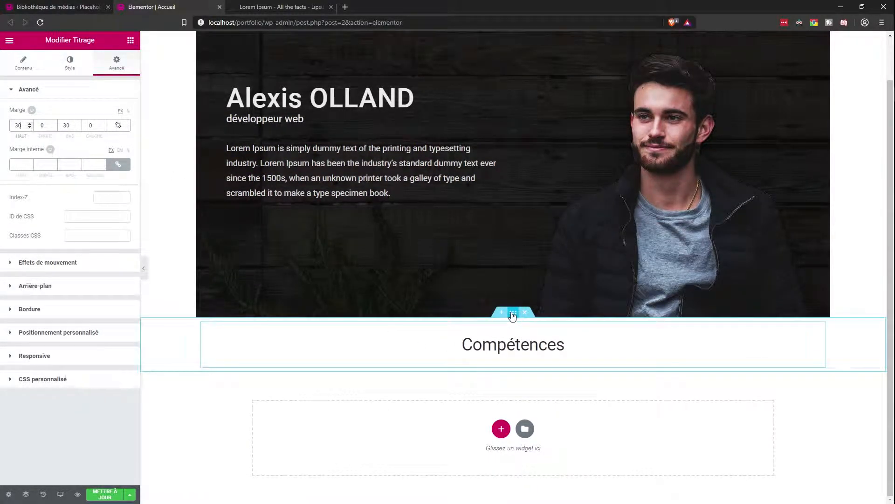
Give the column containing the Compétences heading a classic background in green #61ce70
left_click(513, 312)
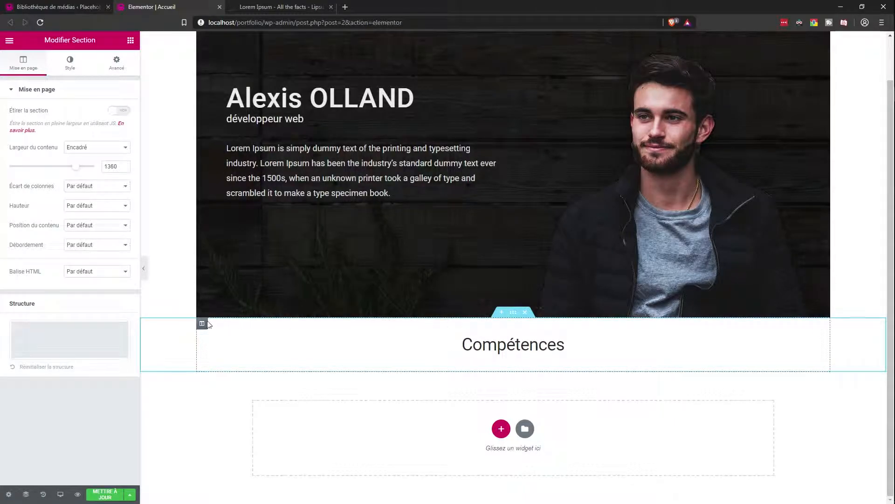
left_click(202, 323)
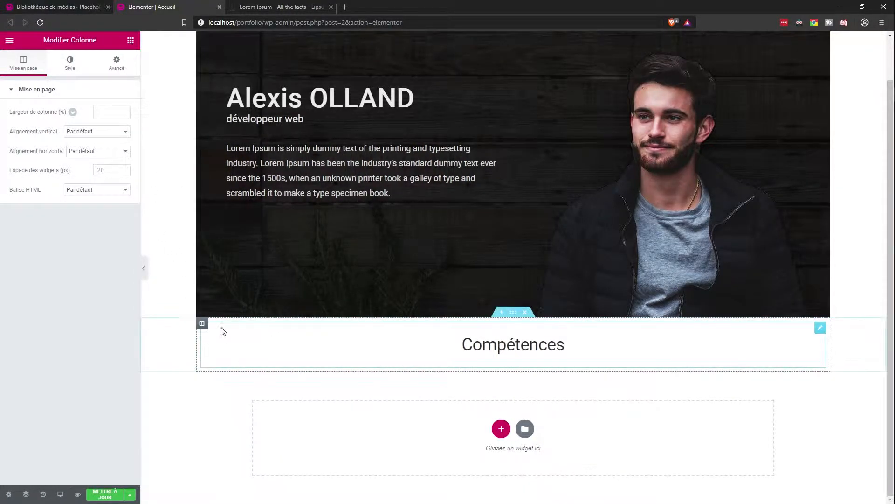
left_click(70, 62)
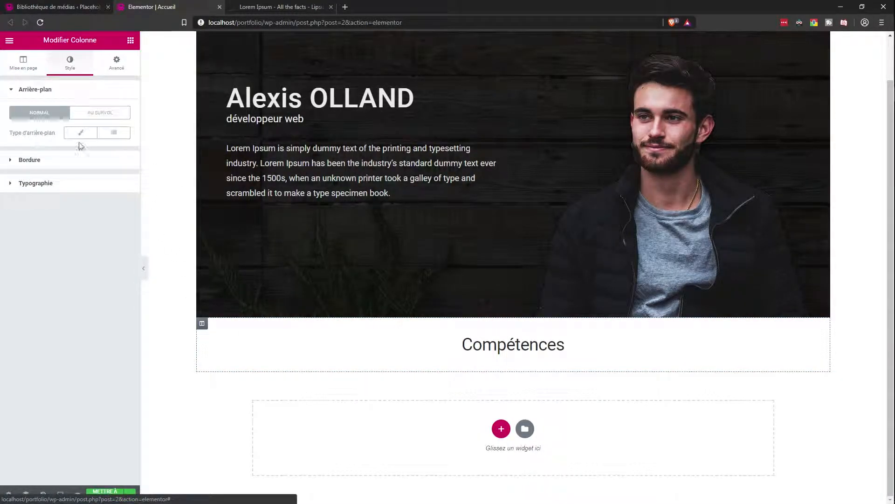
left_click(82, 134)
left_click(113, 153)
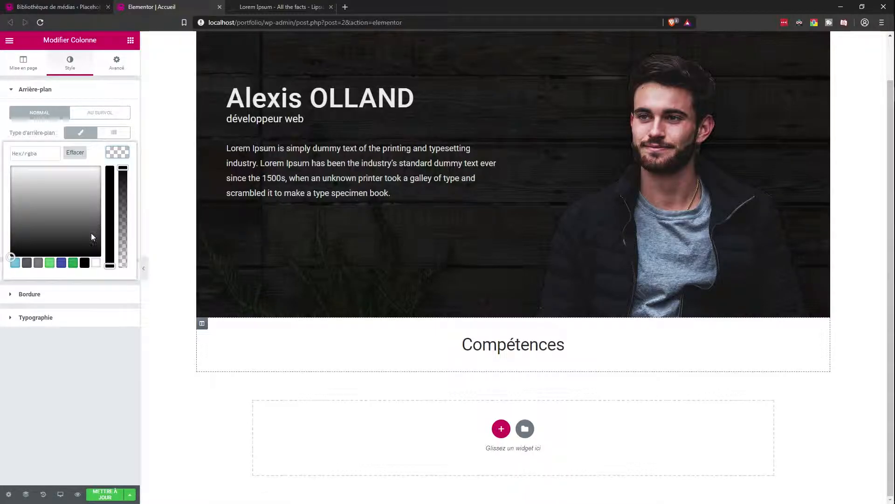
left_click(50, 264)
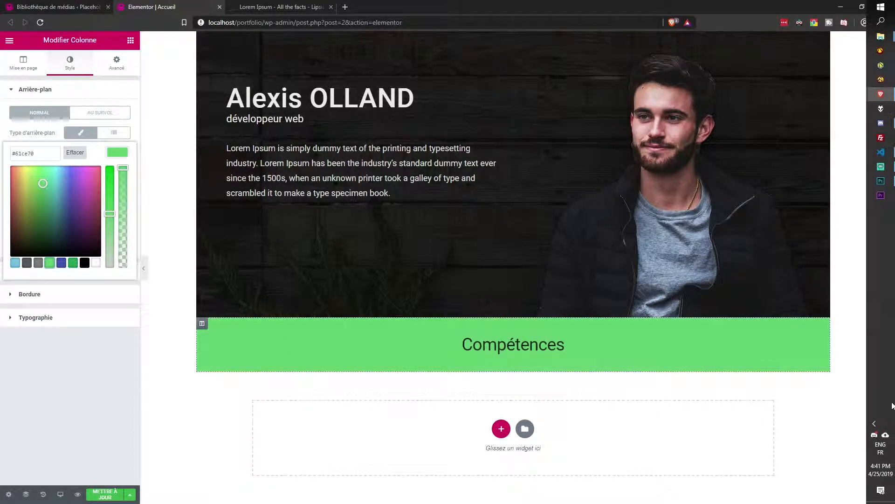
Switch to ShareX's Color picker and copy the hexadecimal code of the beige colour DBC596
left_click(875, 423)
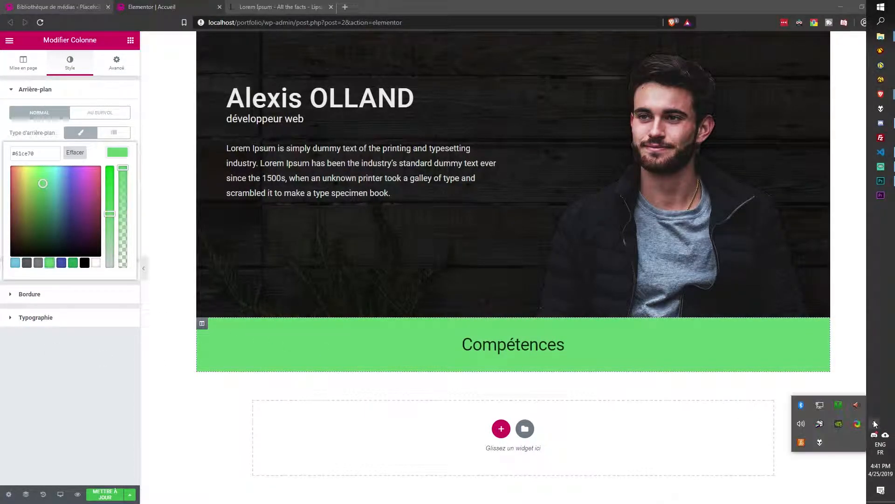
right_click(843, 422)
mouse_move(802, 230)
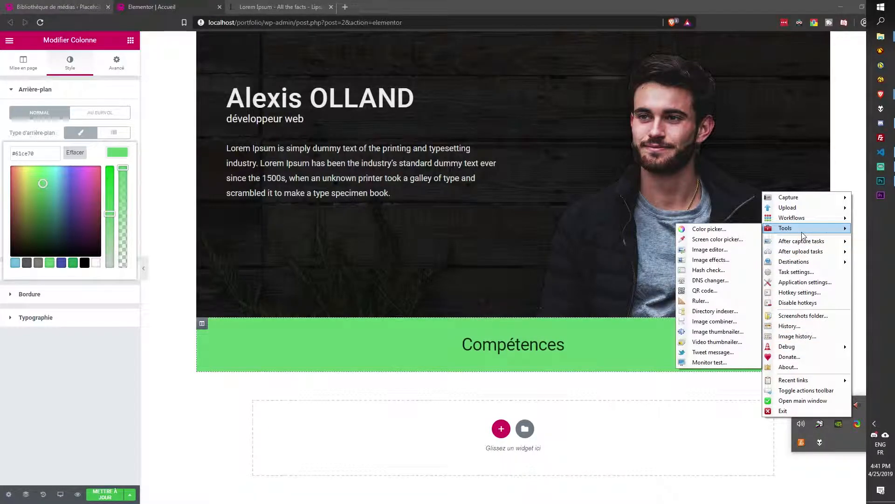
left_click(720, 230)
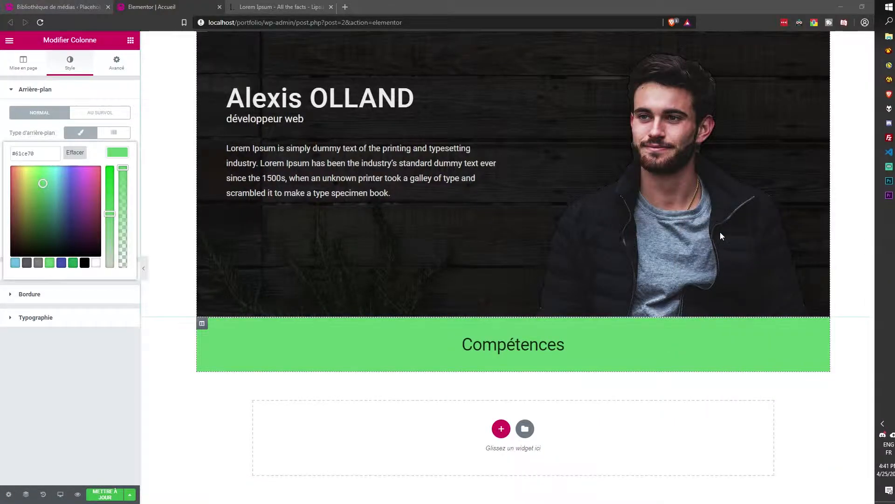
left_click(491, 325)
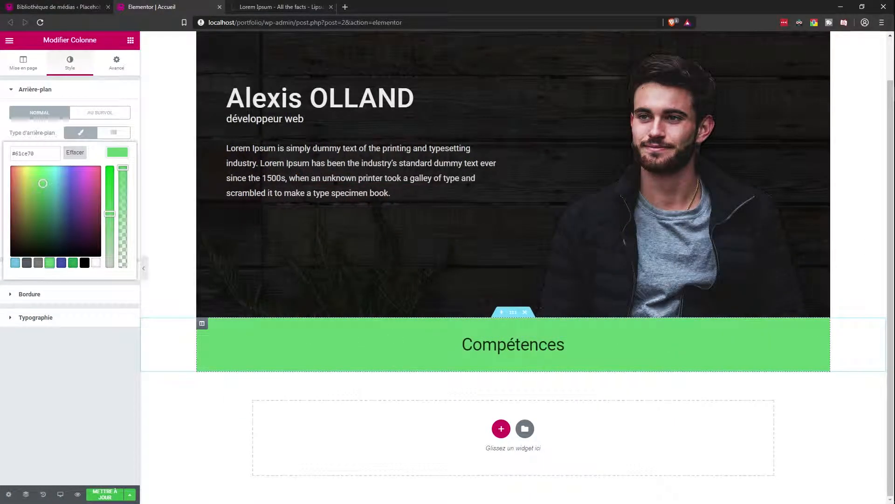
left_click(631, 217)
left_click(531, 324)
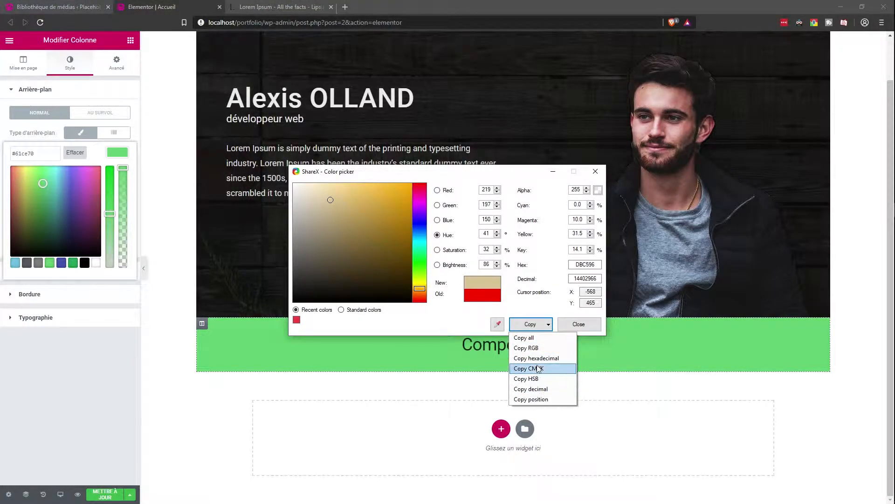
left_click(536, 358)
Replace the Compétences column's background colour with the copied code #DBC596
left_click(32, 152)
key("ctrl+a")
key("ctrl+v")
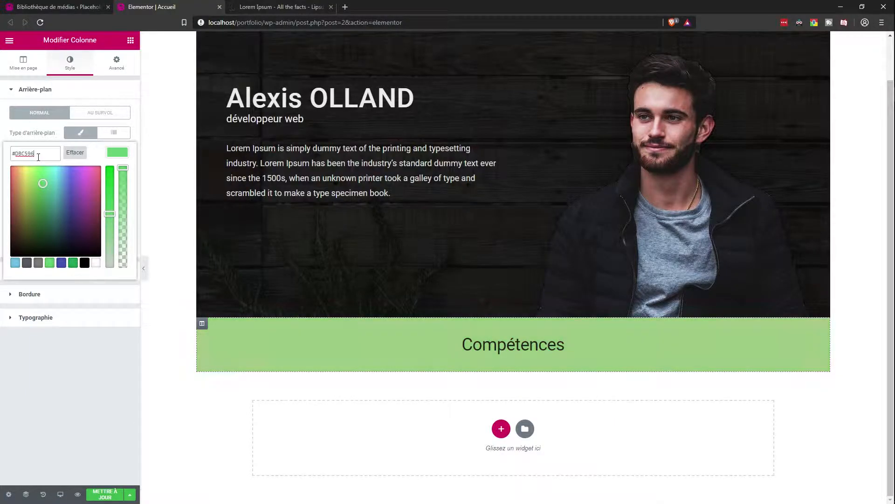
left_click(521, 348)
left_click(74, 64)
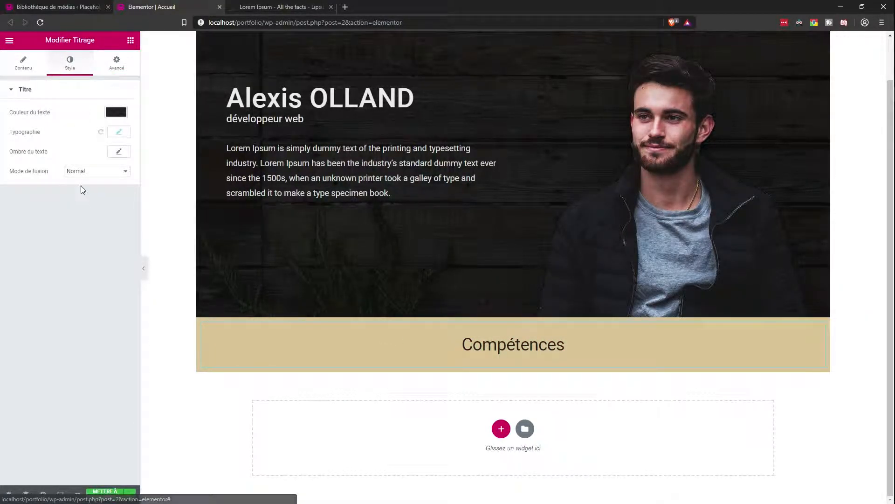
left_click(119, 151)
left_click(119, 131)
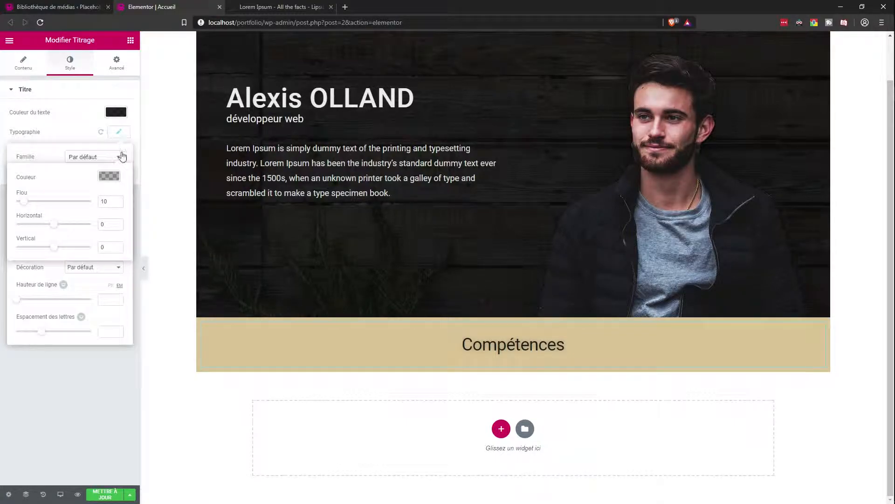
left_click(106, 389)
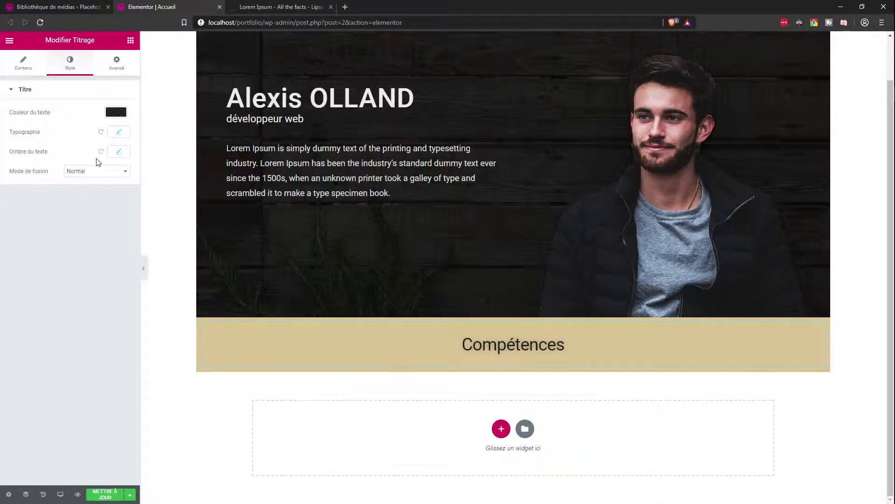
left_click(100, 152)
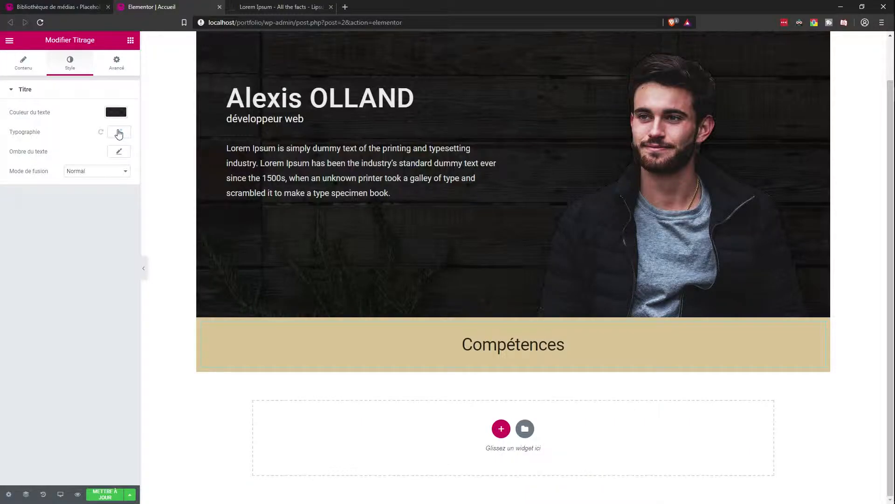
Set the Compétences heading's font weight to 300
left_click(119, 133)
left_click(72, 208)
left_click(76, 231)
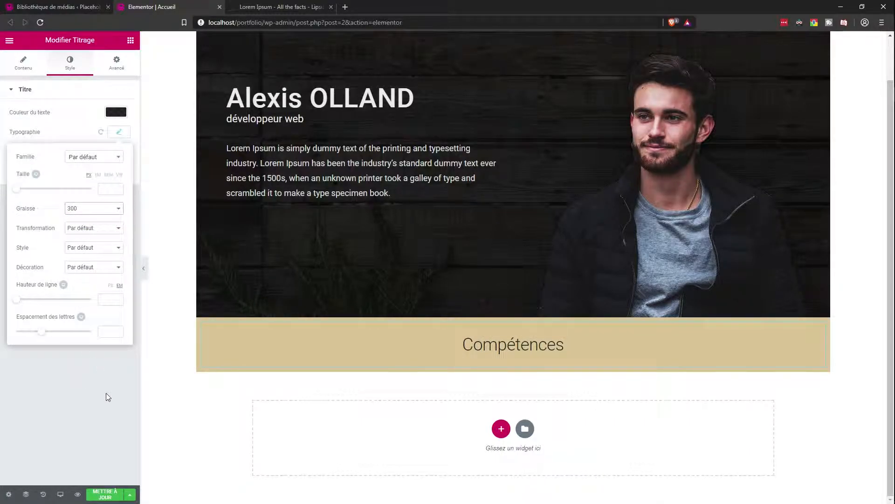
Add an inner section directly below the Compétences heading, inside the beige column
left_click(131, 40)
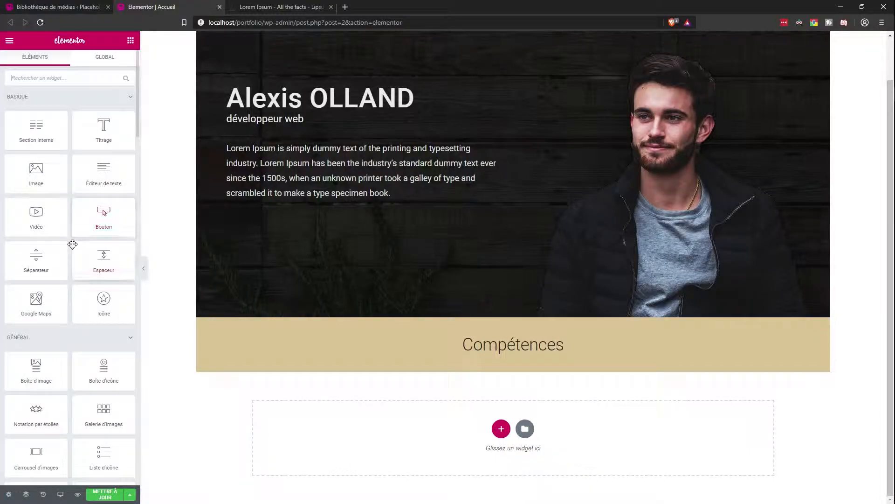
scroll(72, 243, "down", 4)
mouse_move(95, 308)
left_mouse_down()
mouse_move(262, 302)
mouse_move(100, 301)
left_mouse_up()
scroll(74, 257, "up", 4)
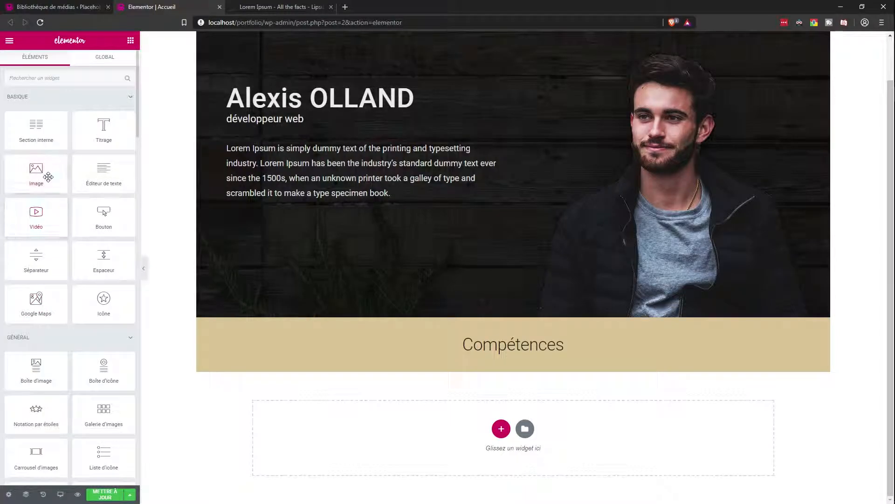
left_click_drag(41, 131, 510, 357)
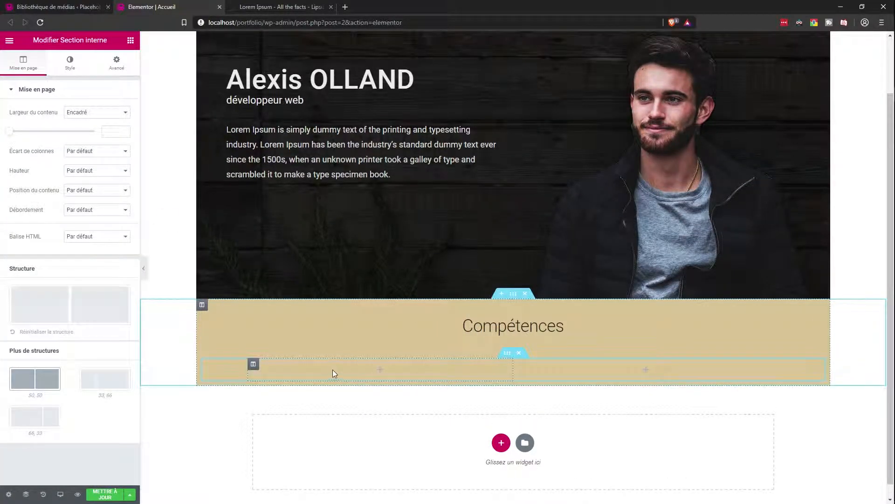
Set the inner section's content width to Pleine largeur and duplicate its first column to make three columns
right_click(253, 363)
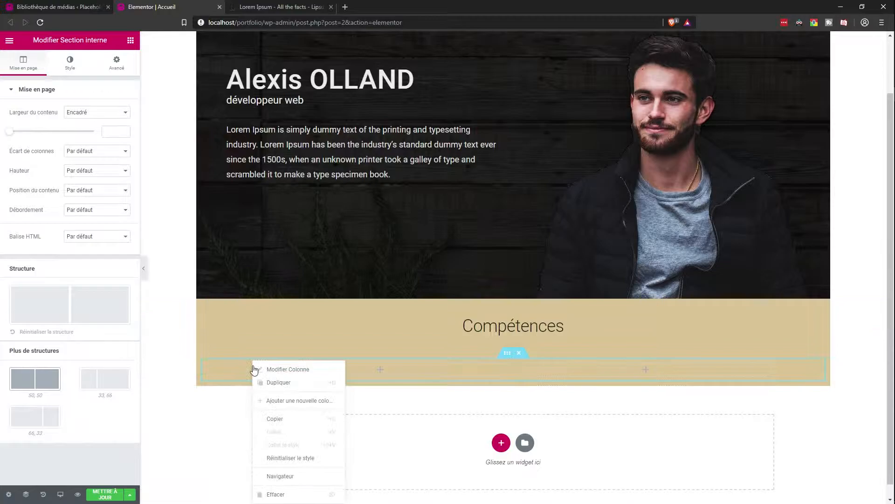
left_click(507, 357)
left_click(79, 113)
left_click(84, 129)
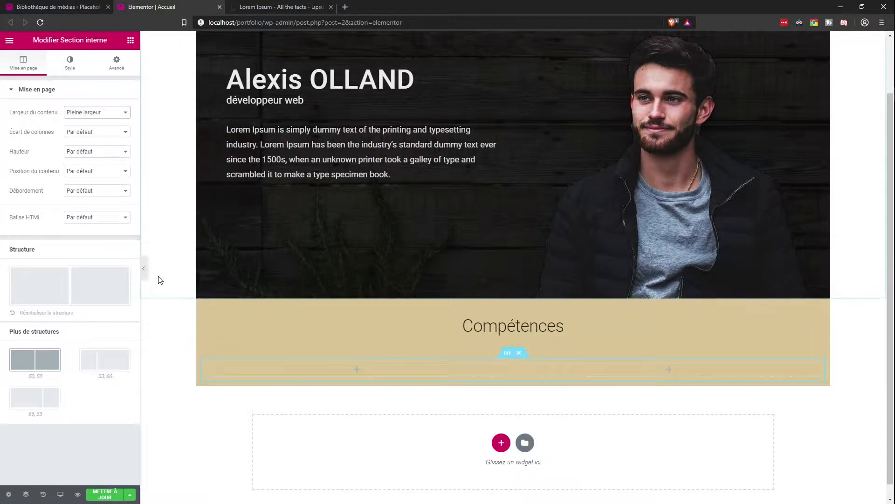
left_click(799, 23)
key("Escape")
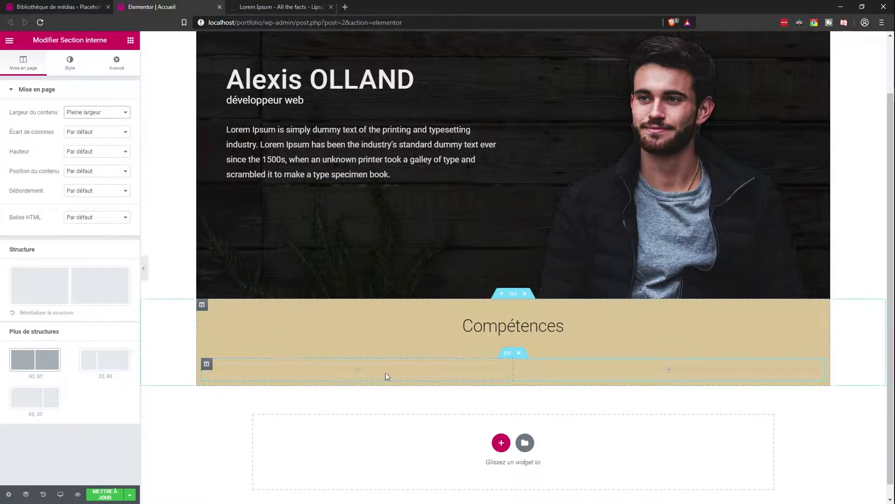
right_click(206, 366)
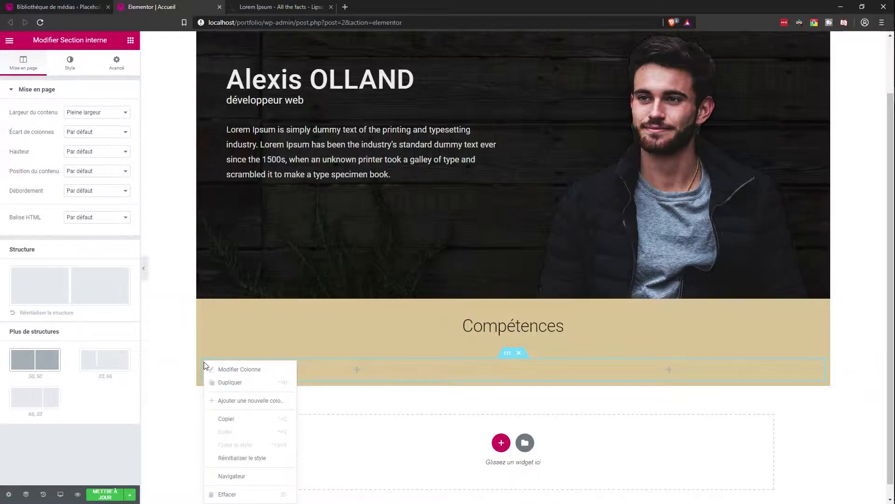
left_click(250, 385)
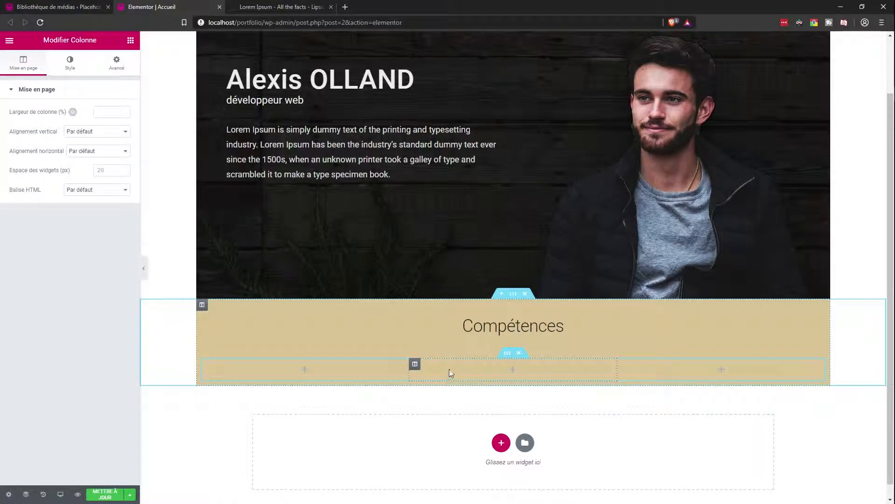
Unlink the three-column inner section's outer margins and set its top margin to -15 px
scroll(555, 350, "down", 1)
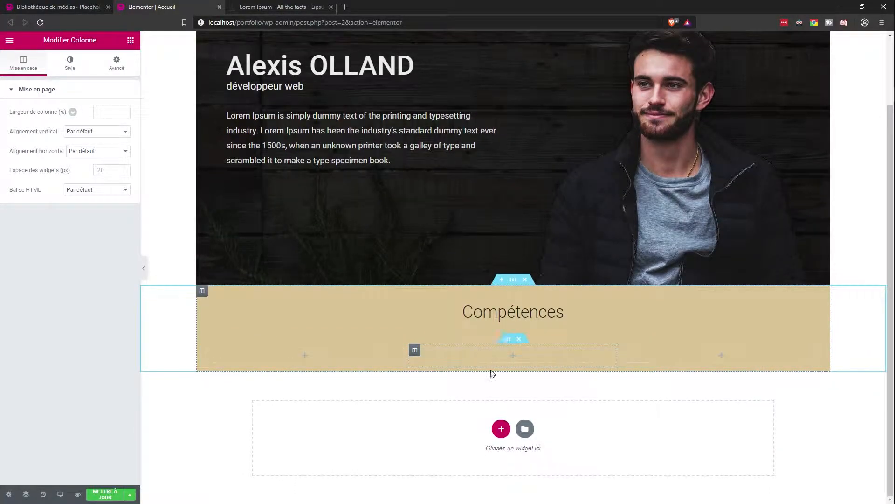
left_click(508, 339)
left_click(117, 63)
left_click(118, 125)
left_click(29, 128)
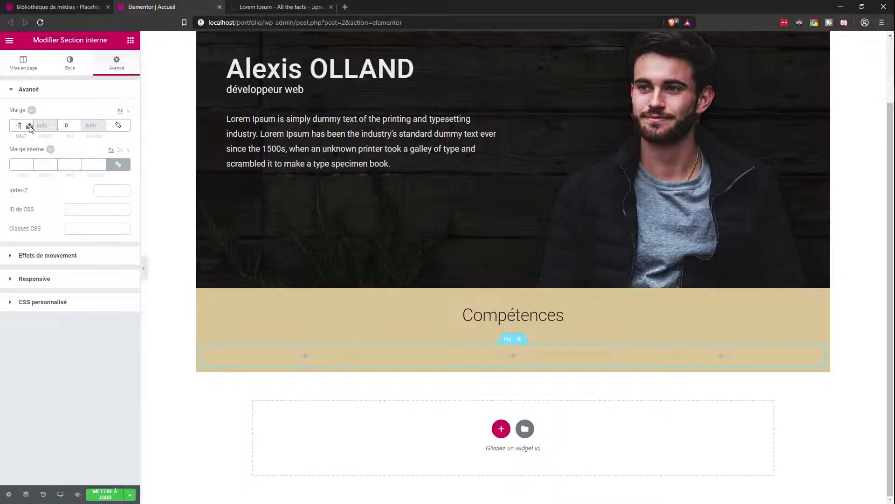
left_click(30, 128)
left_click(29, 128)
left_click(30, 128)
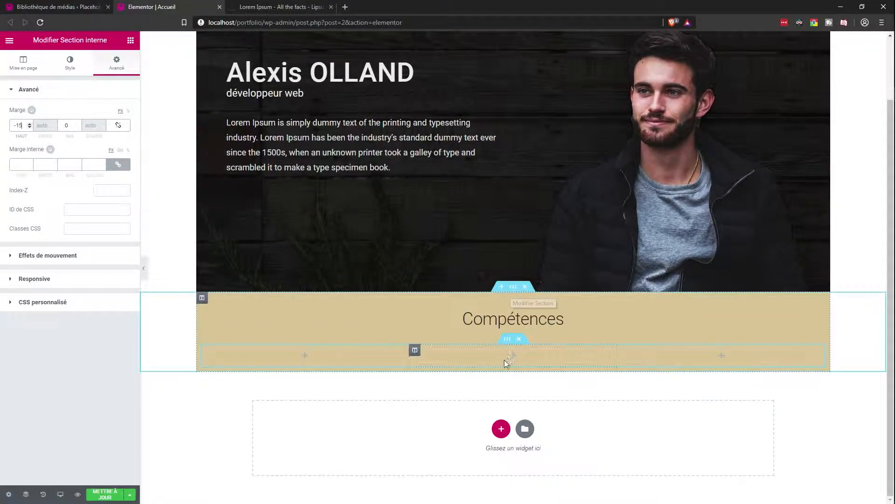
Check the Compétences section's spacing settings and unlink the outer margins of its beige column
left_click(513, 286)
left_click(127, 62)
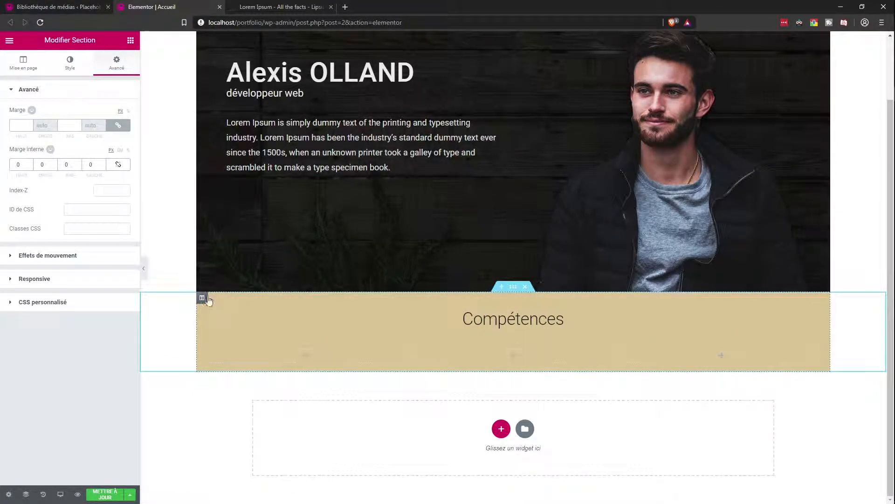
left_click(202, 297)
left_click(117, 62)
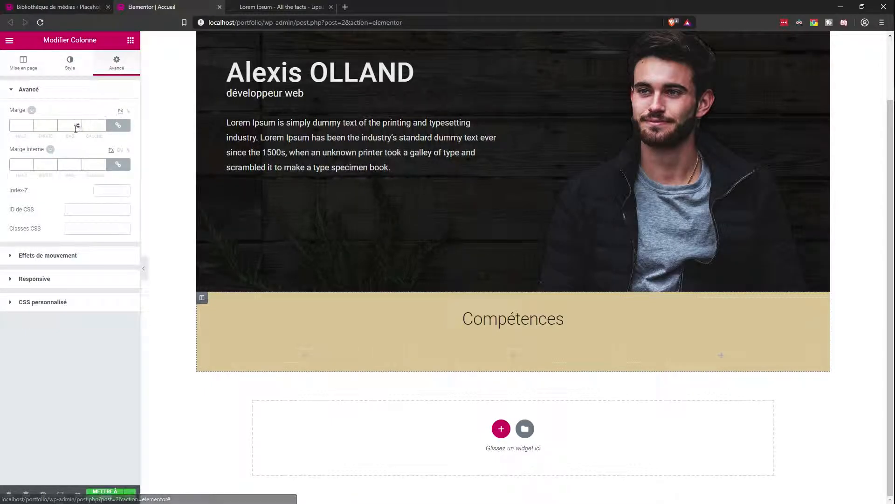
left_click(118, 125)
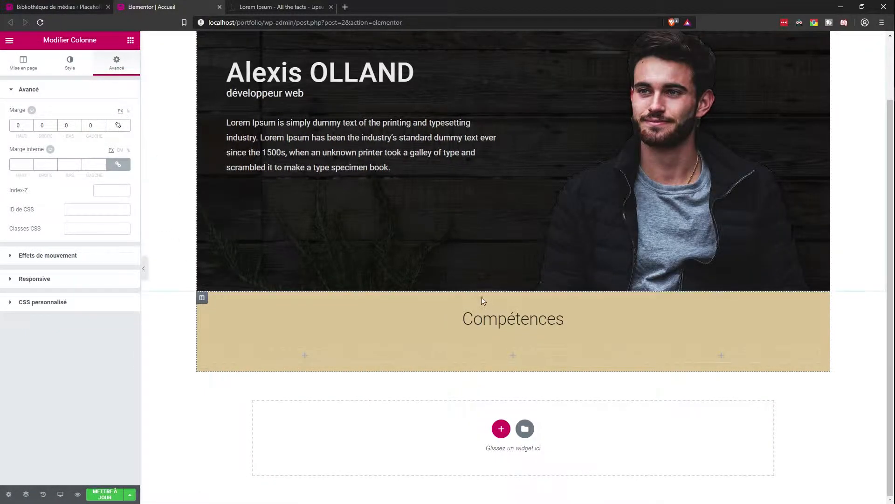
Set the Compétences heading's top and bottom outer margins to 0
left_click(821, 302)
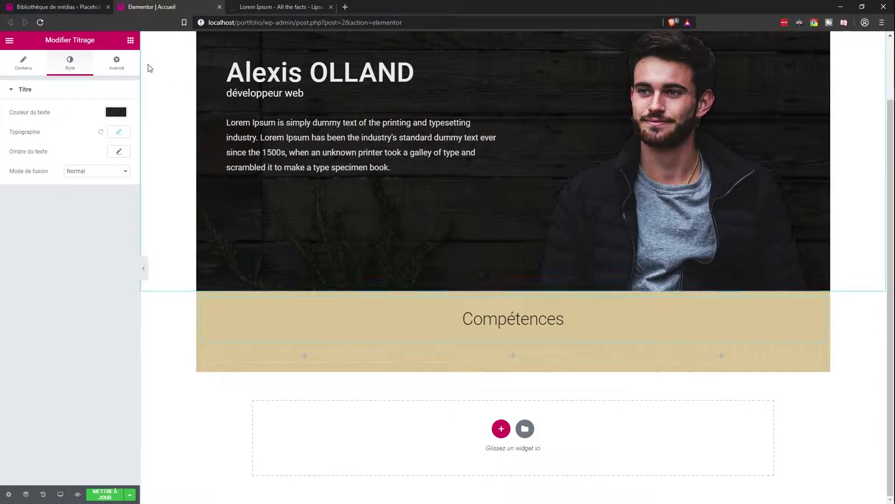
left_click(117, 63)
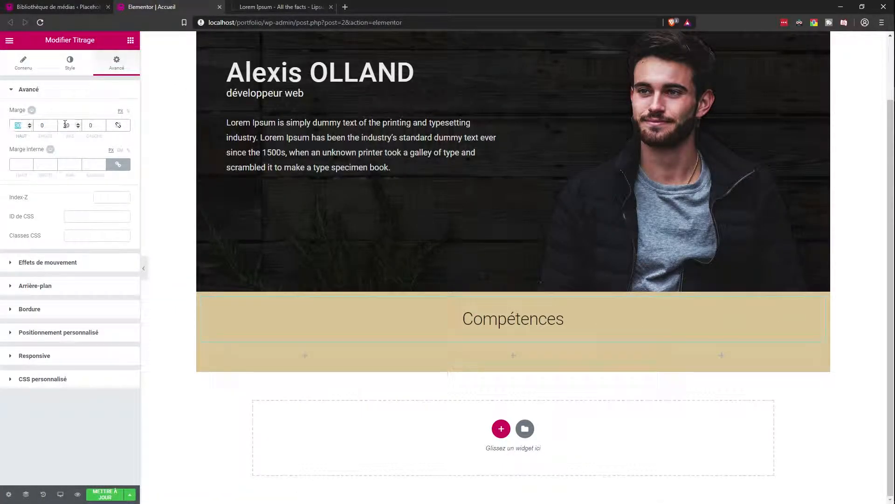
type("0")
double_click(66, 125)
type("0")
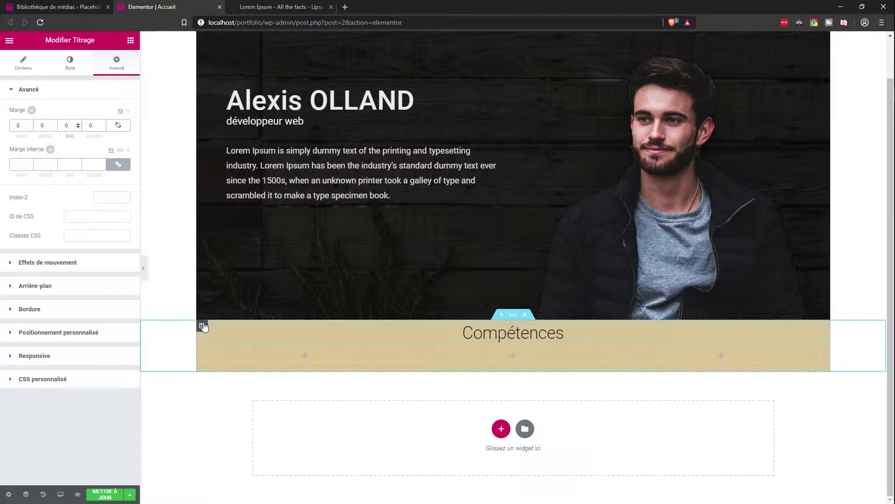
Try 30 px top and bottom outer margins on the beige Compétences column, and return both to 0
left_click(203, 325)
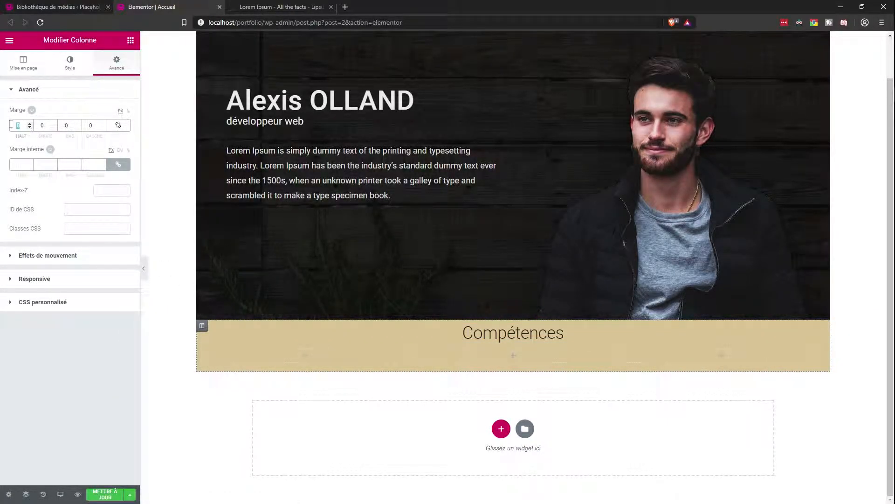
type("30")
key("Tab")
key("Tab")
type("30")
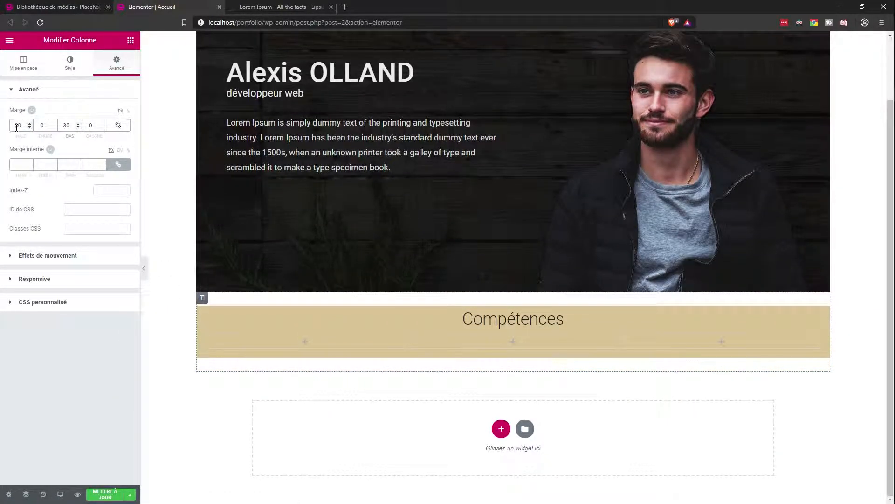
type("0")
double_click(21, 127)
type("0")
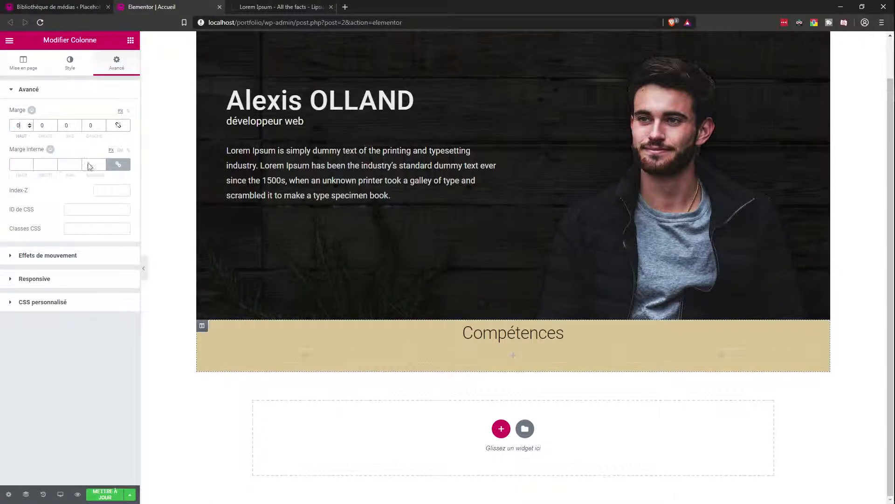
Unlink the beige Compétences column's inner margins and set the top and bottom ones to 30 px
left_click(118, 164)
left_click_drag(71, 164, 56, 166)
type("30")
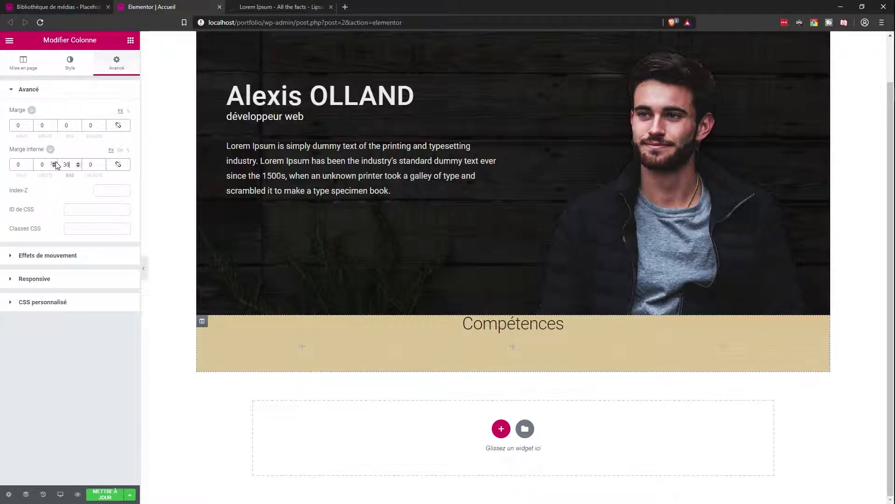
type("30")
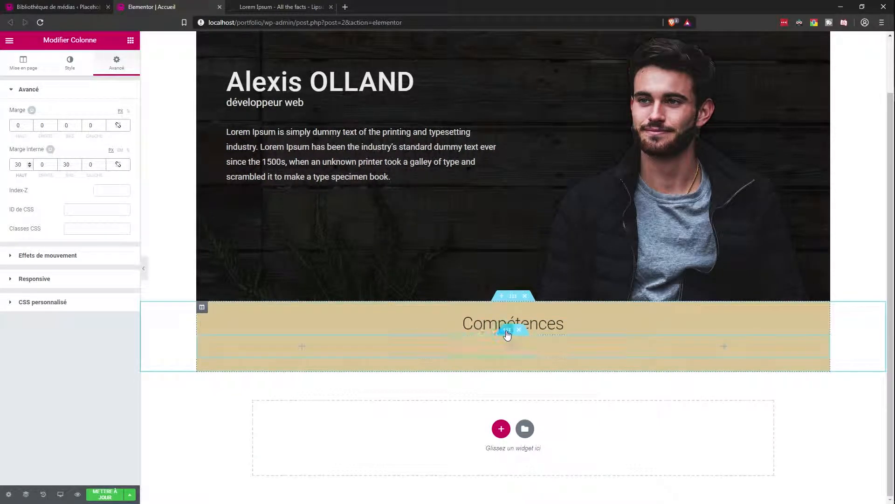
Set the three-column inner section's top outer margin to 0
left_click(507, 330)
left_click_drag(24, 125, 14, 124)
type("0")
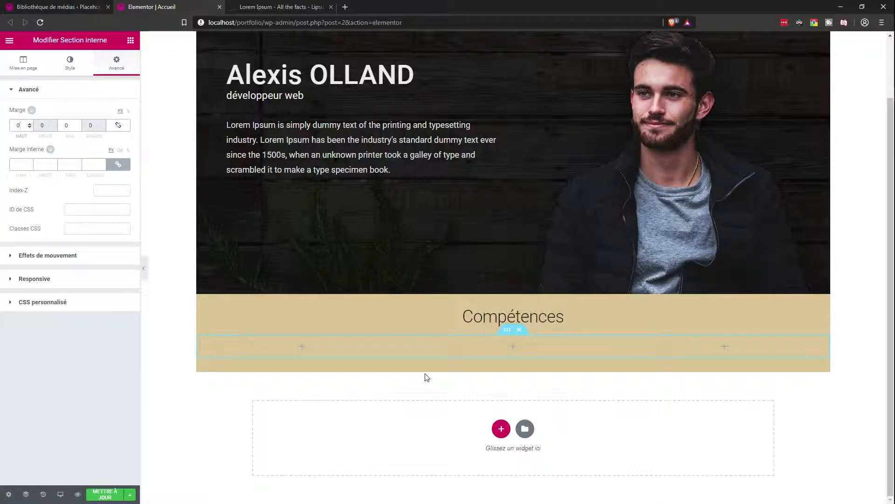
Add a Barre de progression widget to the first column of the inner section
left_click(130, 40)
scroll(107, 262, "down", 4)
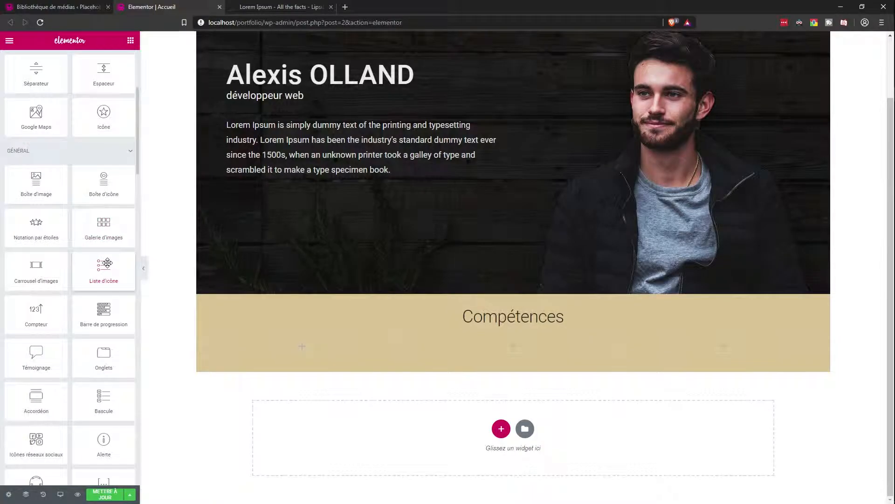
scroll(103, 209, "up", 4)
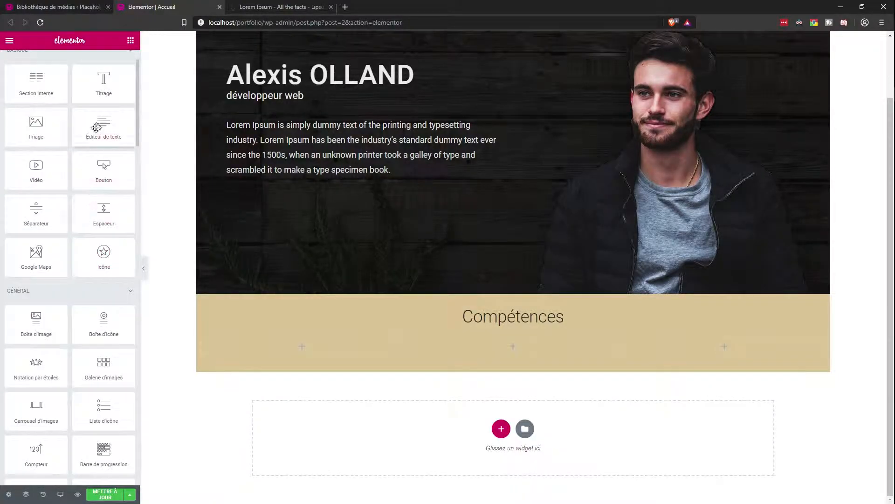
scroll(99, 200, "down", 3)
left_click_drag(102, 228, 333, 344)
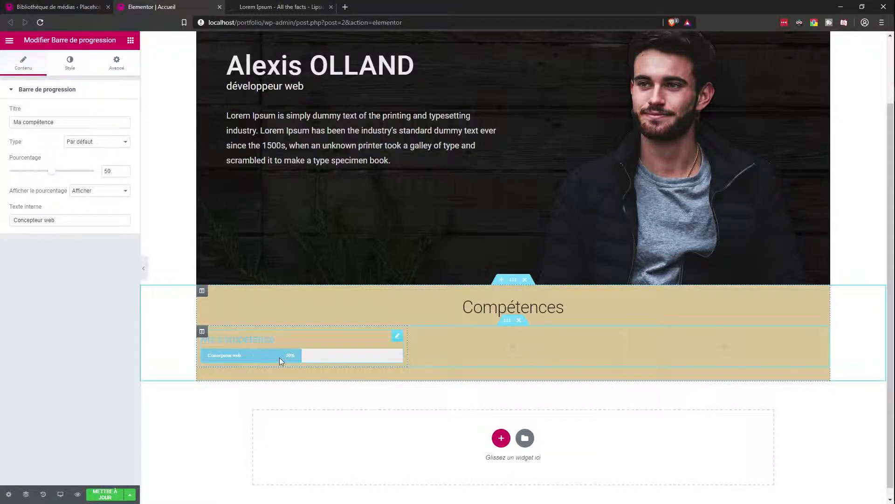
left_click(90, 191)
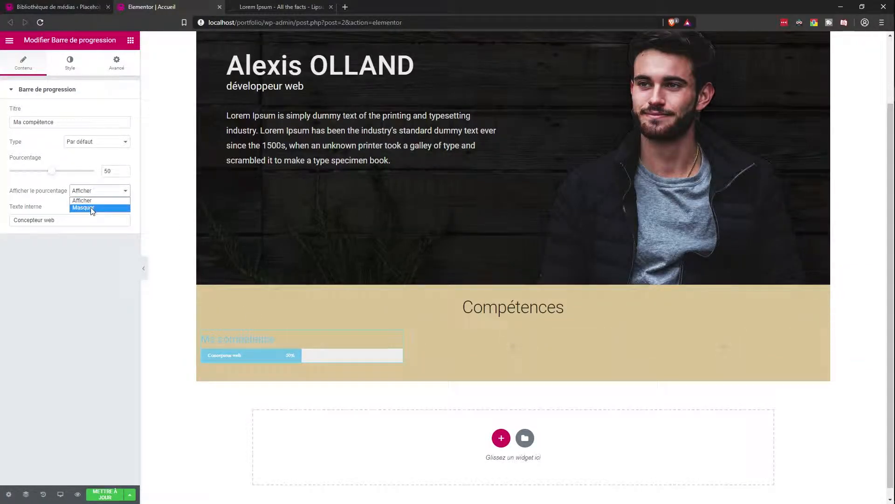
left_click(78, 265)
left_click(70, 61)
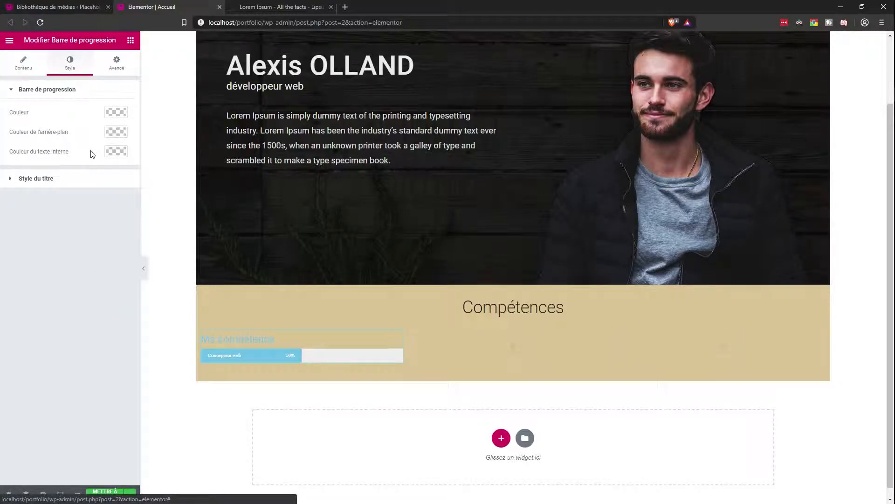
left_click(84, 185)
left_click(65, 91)
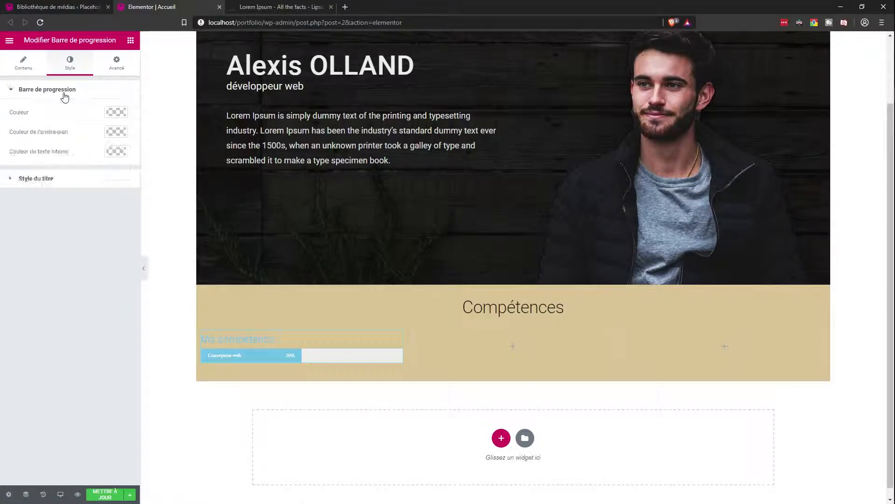
left_click(88, 178)
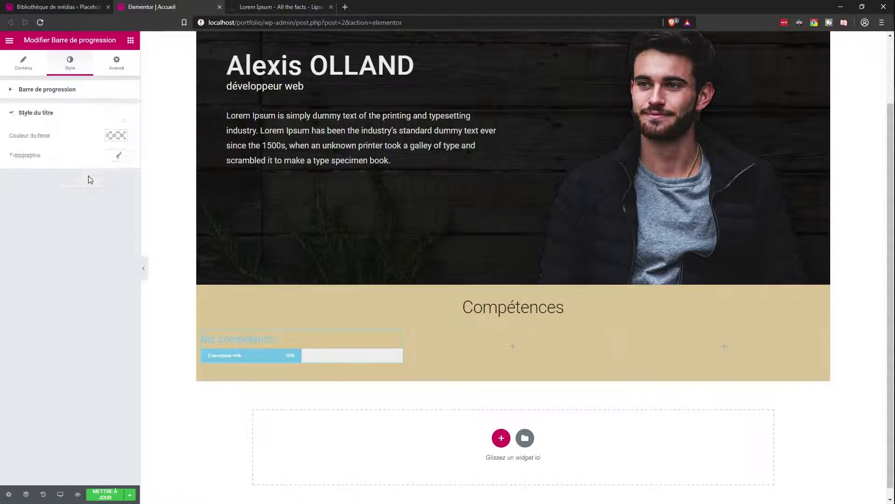
Try the Info and Succès types on the progress bar, and set its type to Avertissement
left_click(21, 63)
left_click(84, 145)
left_click(83, 152)
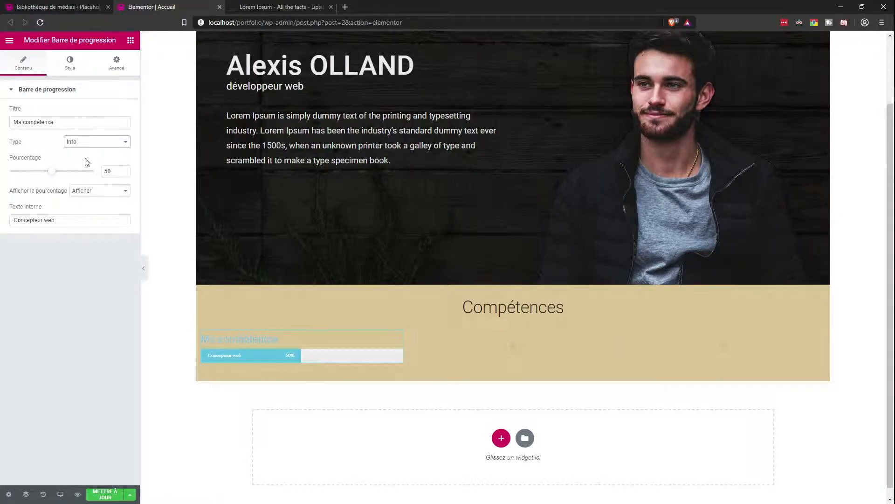
left_click(84, 144)
left_click(85, 169)
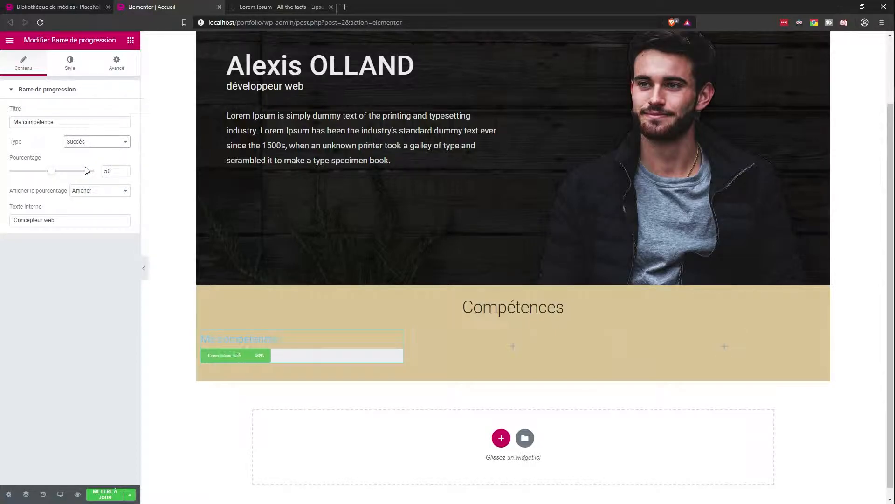
left_click(86, 145)
left_click(85, 172)
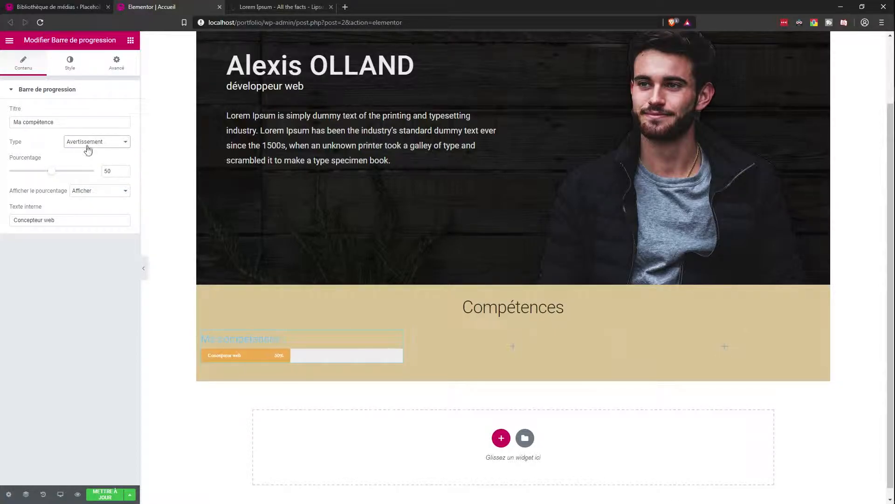
left_click(70, 122)
left_click(60, 221)
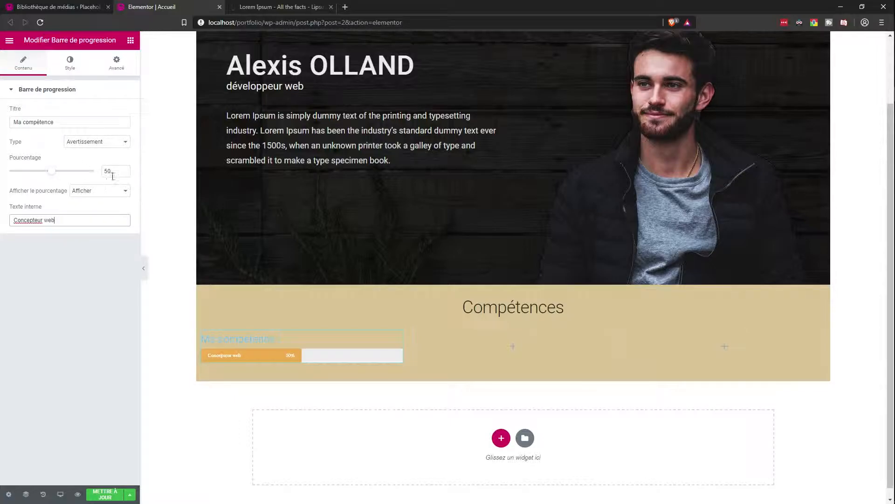
Set the progress bar's percentage to 91 and change its title to Photoshop
left_click_drag(55, 173, 87, 172)
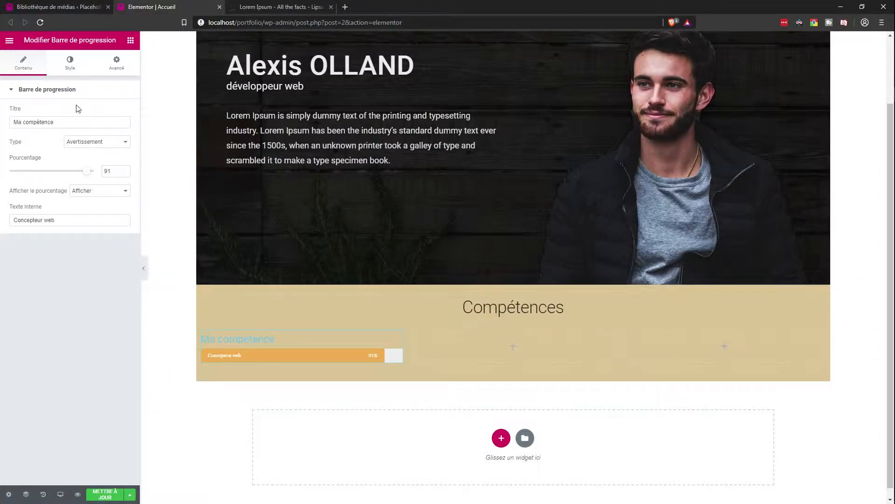
left_click(114, 70)
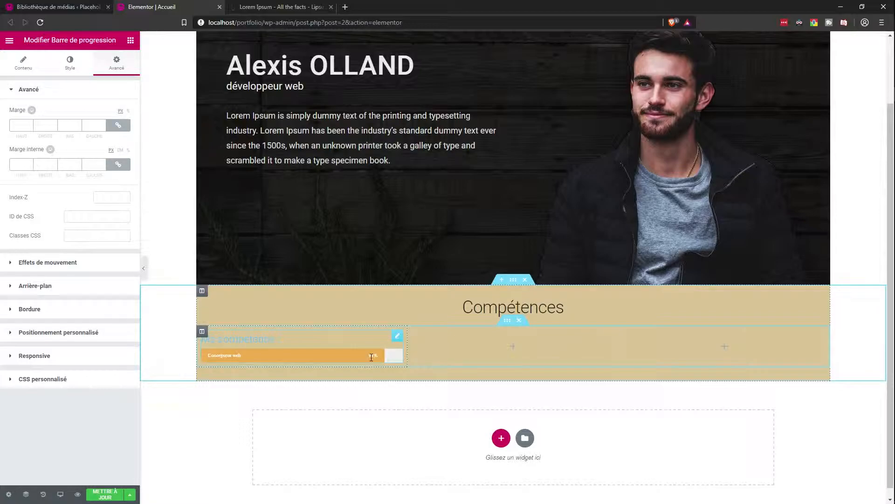
left_click(66, 70)
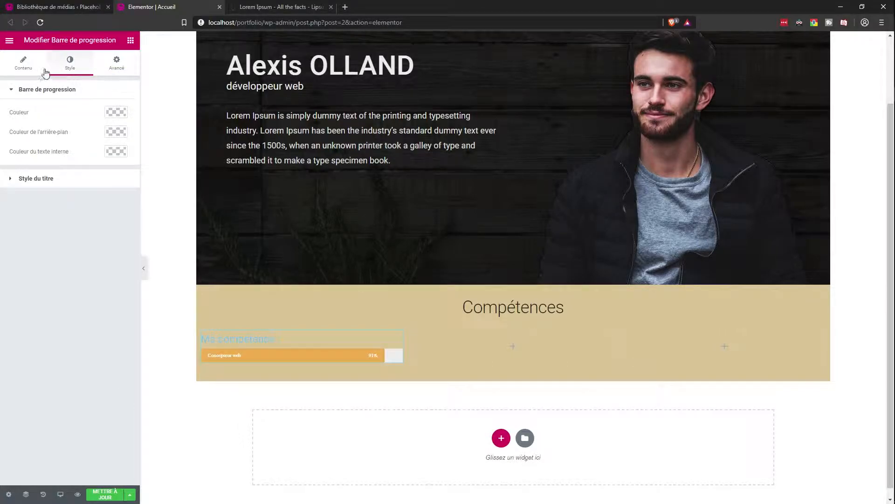
left_click(19, 68)
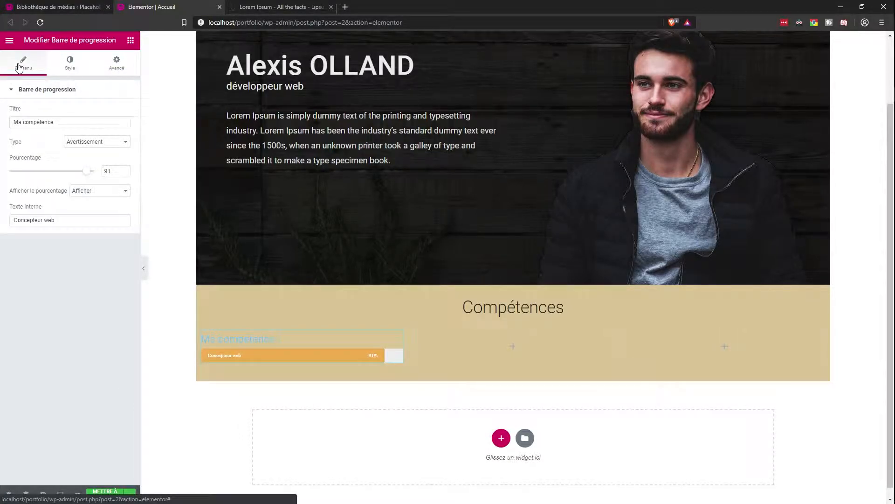
left_click_drag(64, 122, 20, 120)
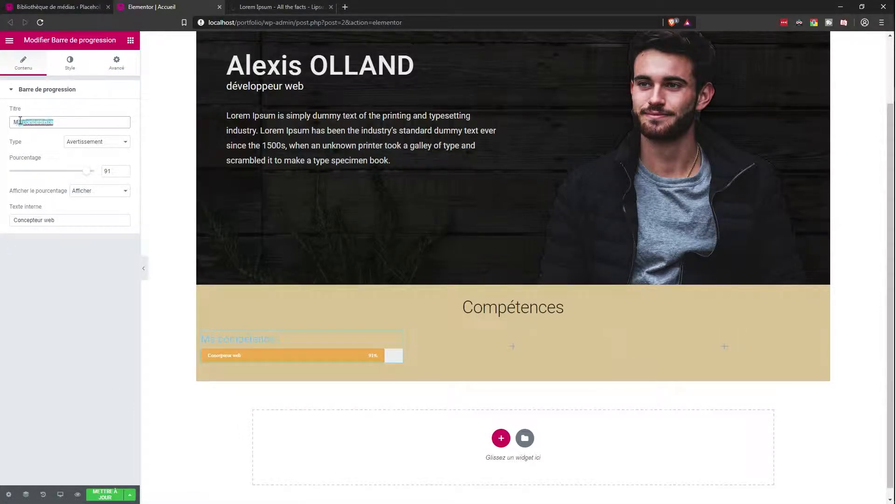
type("Photoshop")
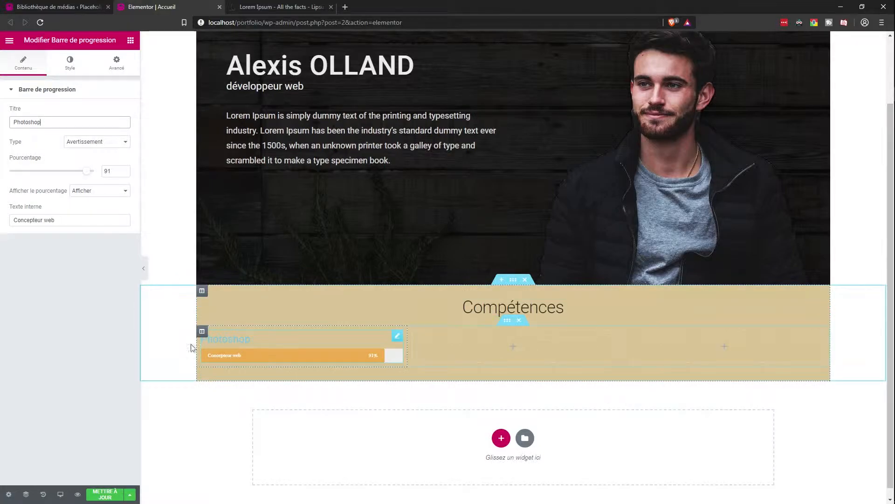
Colour the filled part of the progress bar black at 90% opacity, rgba(0,0,0,0.9)
left_click(66, 73)
left_click(116, 112)
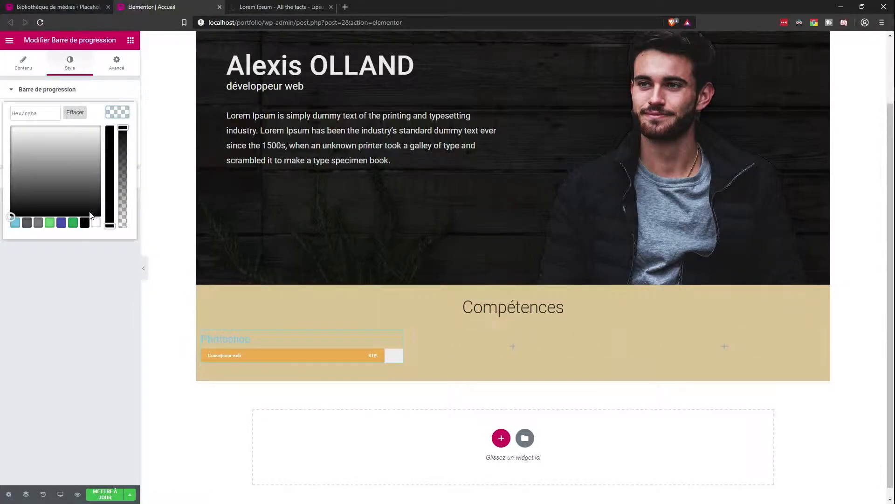
left_click(85, 223)
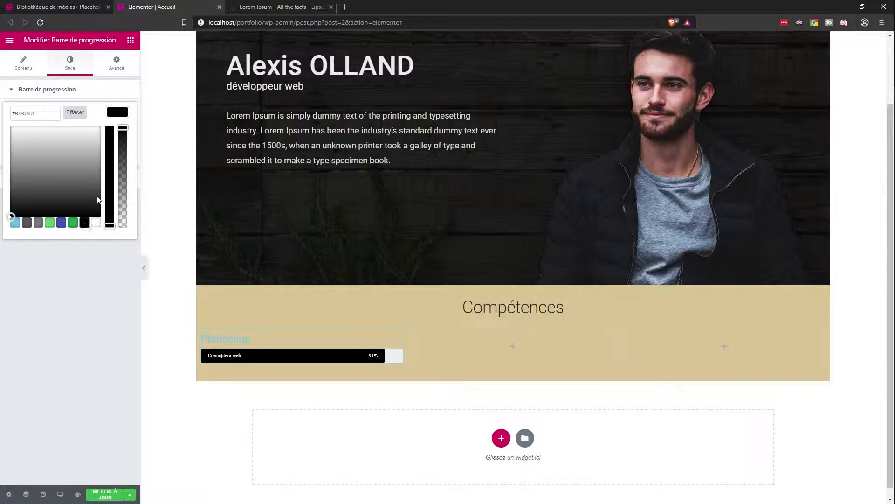
left_click_drag(123, 130, 124, 137)
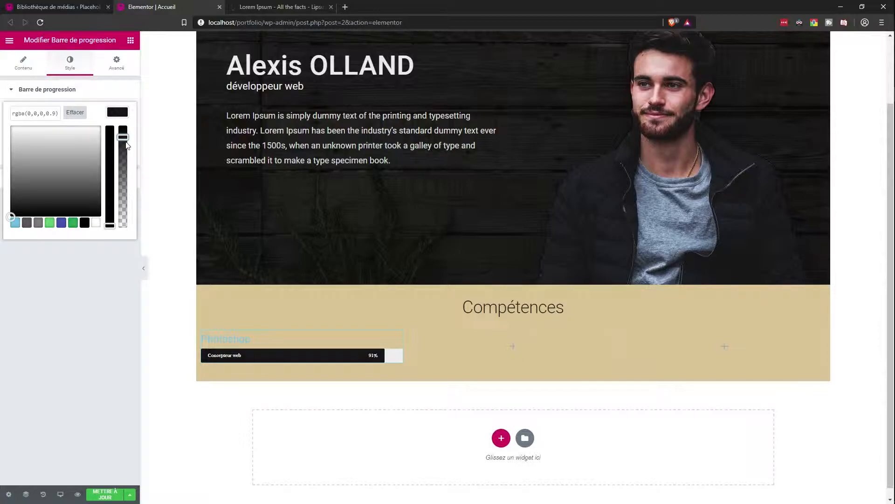
left_click(63, 279)
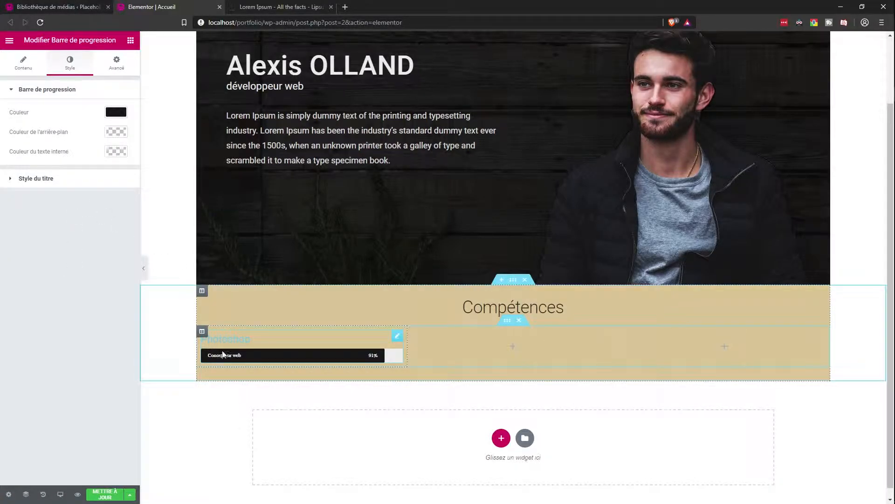
Clear the progress bar's inner text and set its percentage to 49
left_click(31, 63)
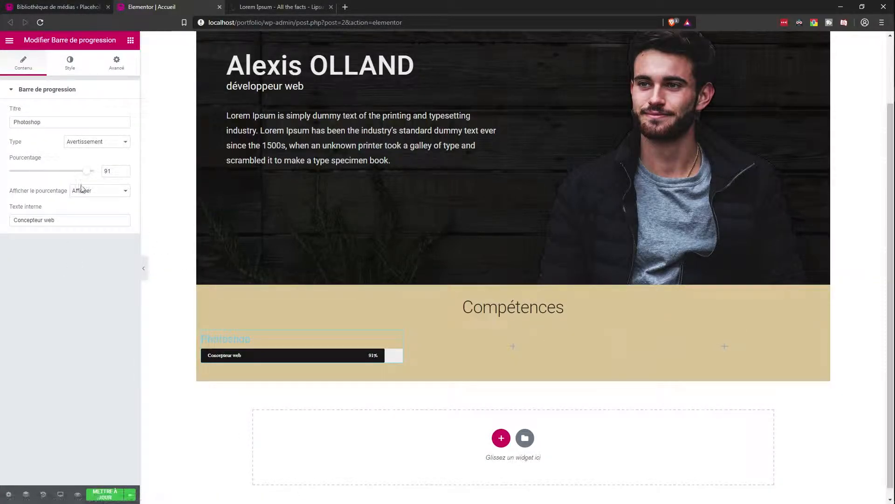
triple_click(70, 219)
key("BackSpace")
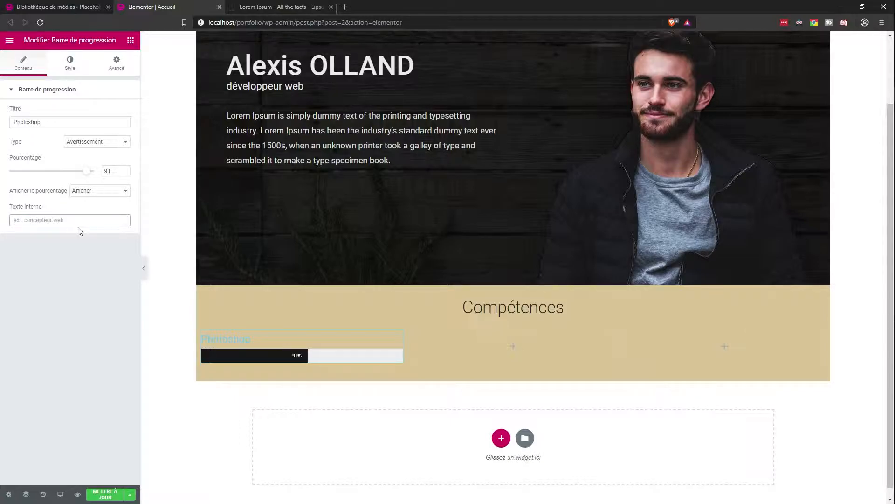
left_click_drag(77, 122, 6, 126)
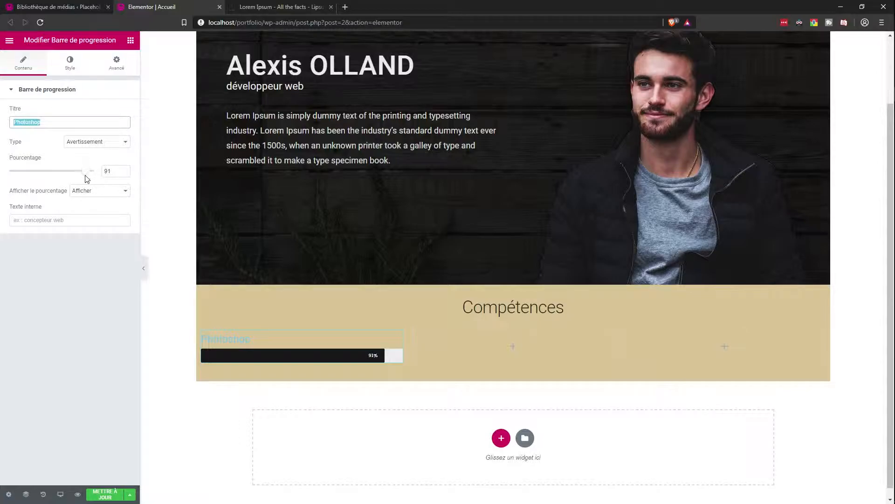
left_click_drag(86, 173, 62, 173)
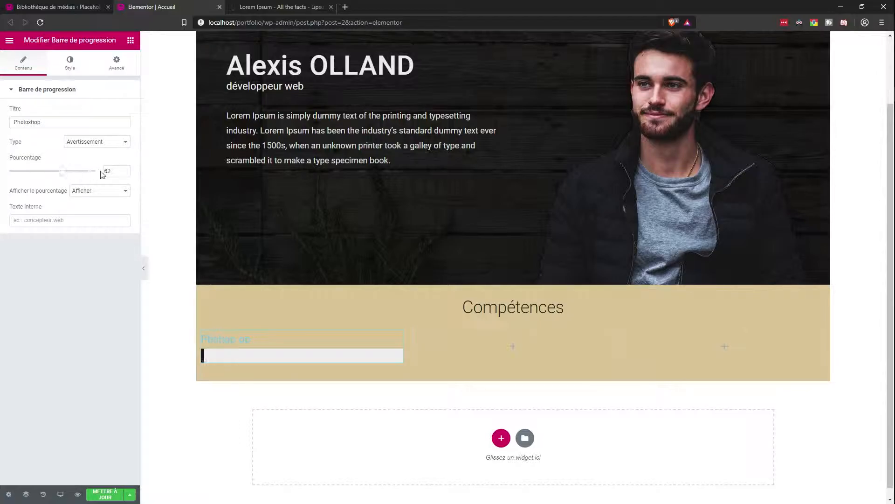
type("49")
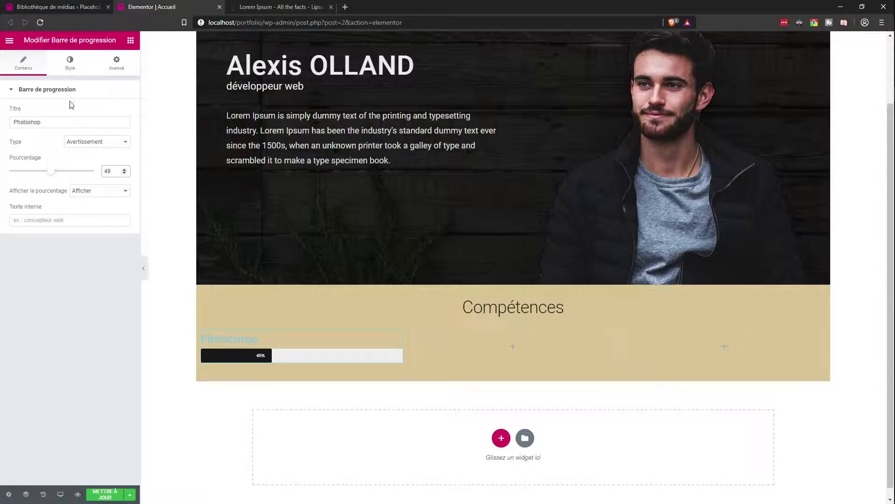
Give the progress bar's title a 22 px font size and a slightly transparent black text colour
left_click(74, 65)
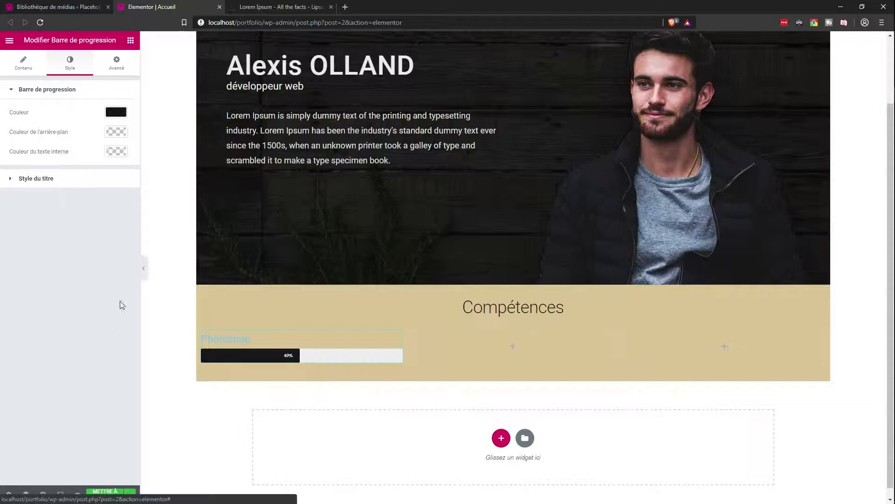
left_click(85, 179)
left_click(117, 156)
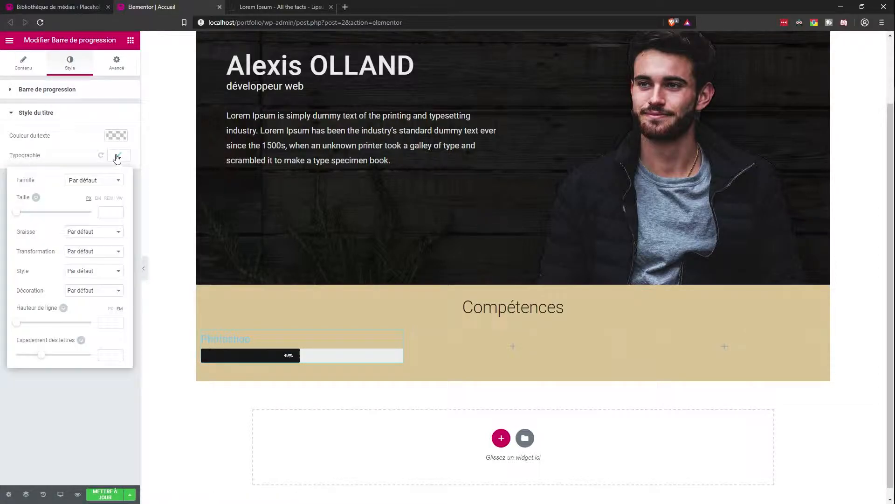
left_click_drag(19, 213, 41, 214)
left_click(116, 136)
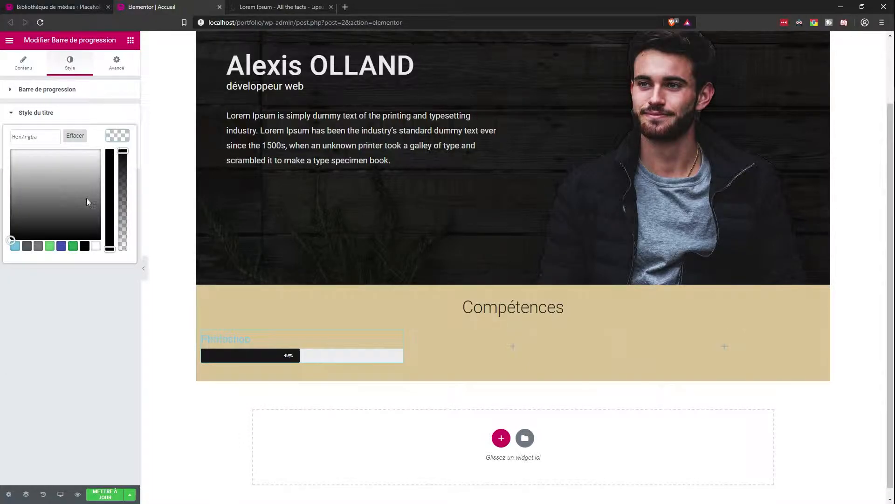
left_click(84, 248)
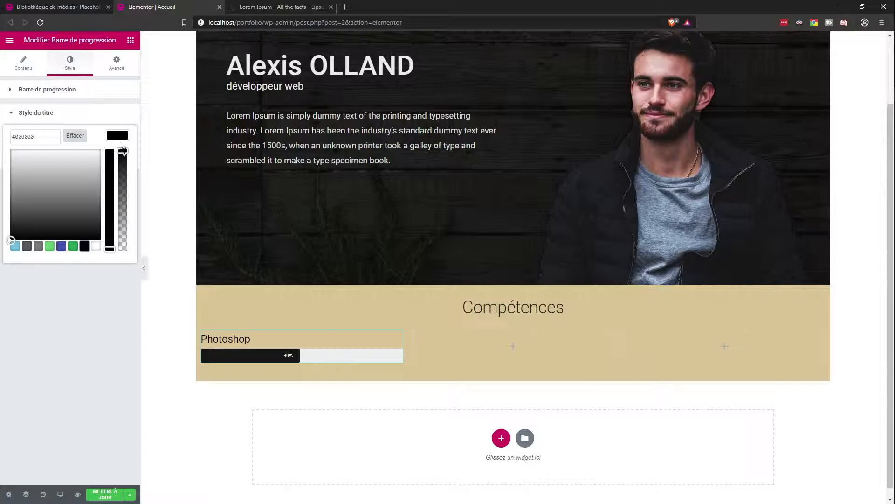
left_click_drag(124, 151, 124, 169)
left_click(123, 139)
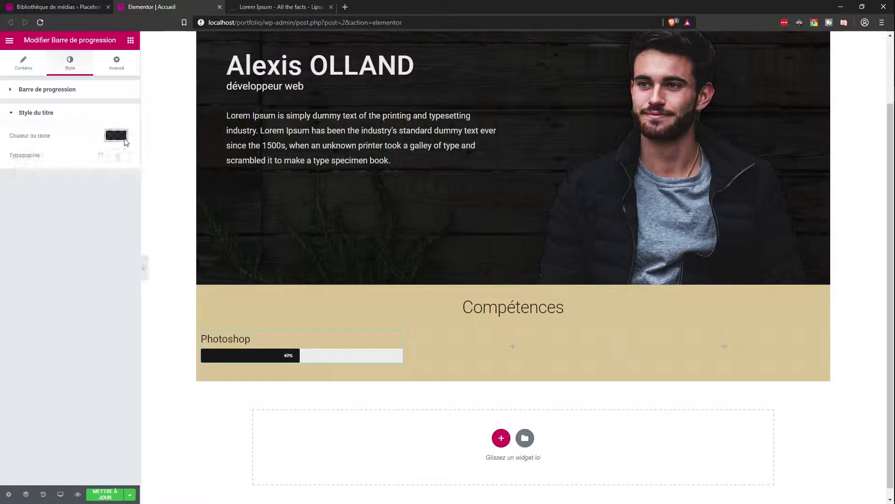
Set the font size of the progress bar's title to 16 px
left_click(118, 156)
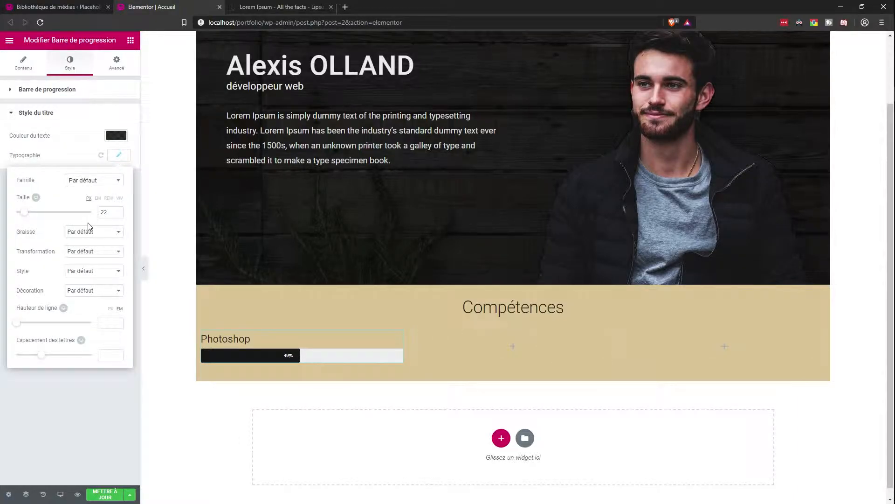
type("16")
left_click(83, 441)
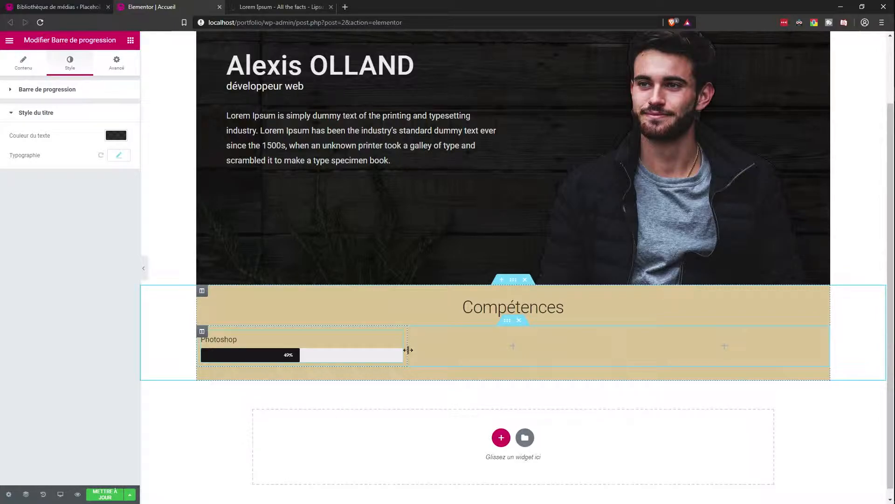
Duplicate the Photoshop progress bar within the first column of the inner section
left_click(20, 61)
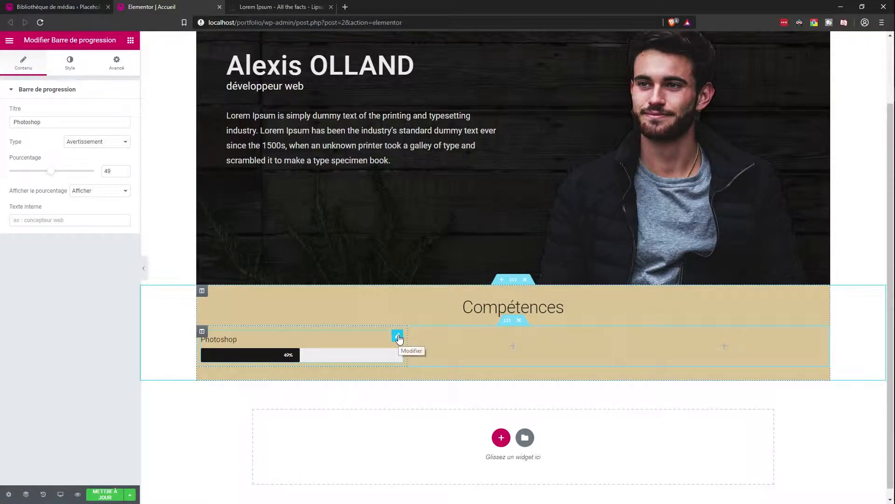
right_click(399, 338)
left_click(425, 356)
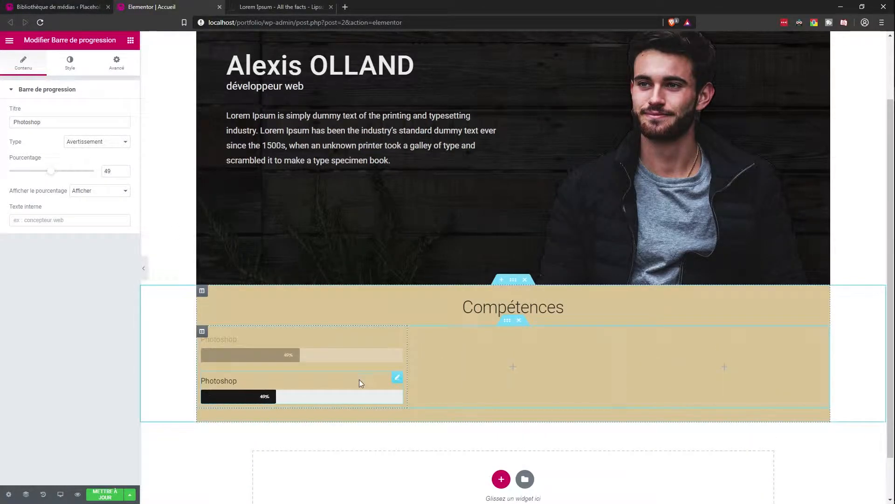
Delete the two empty columns from the inner section under the Compétences heading
right_click(411, 332)
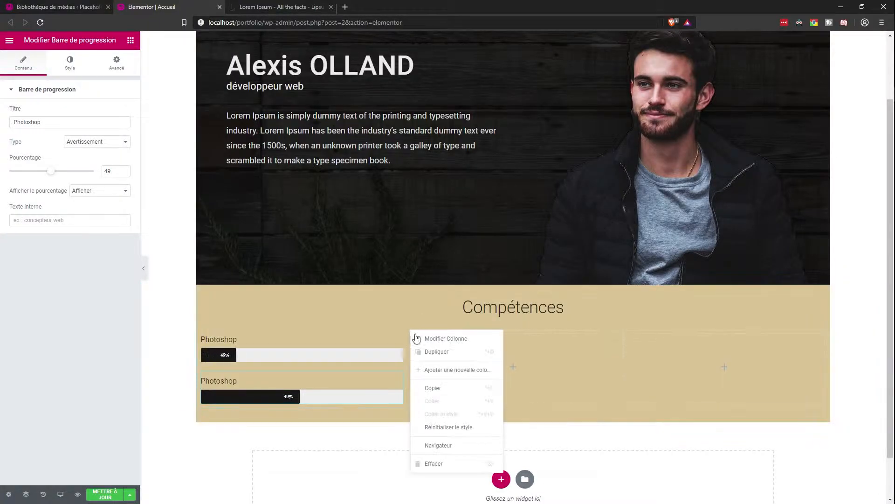
left_click(445, 463)
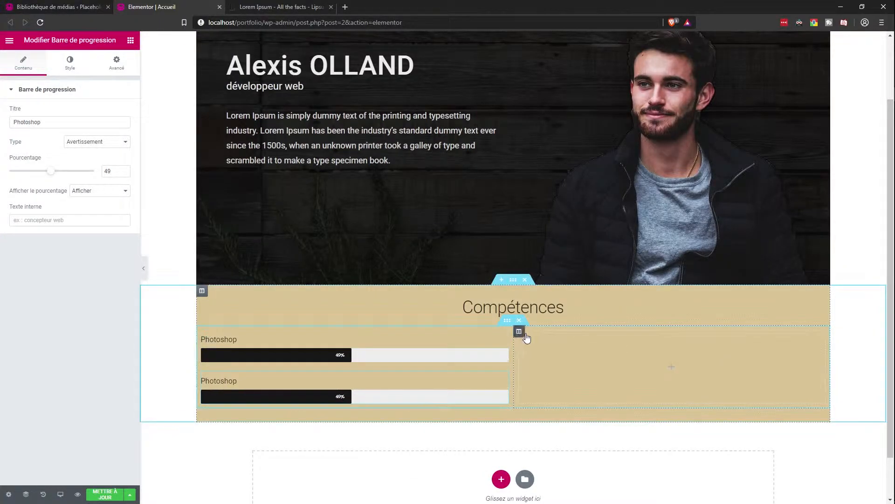
right_click(523, 333)
left_click(549, 463)
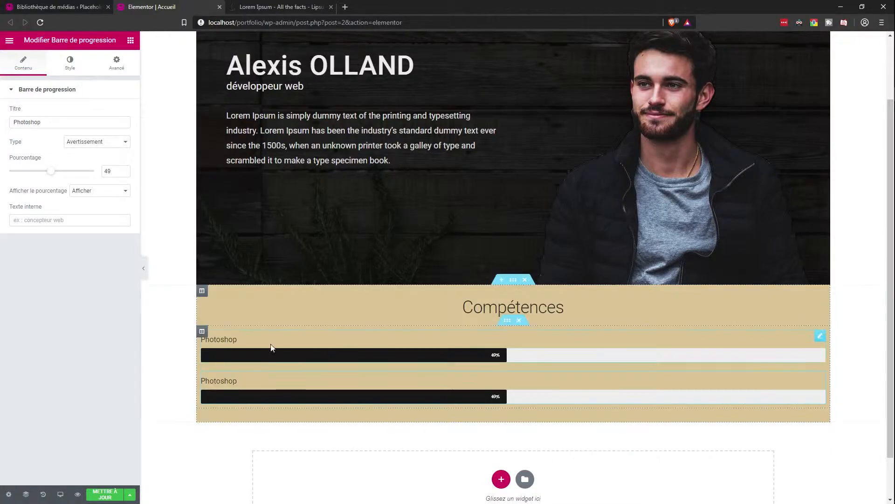
Duplicate the column holding the two progress bars twice to form three identical columns
right_click(203, 332)
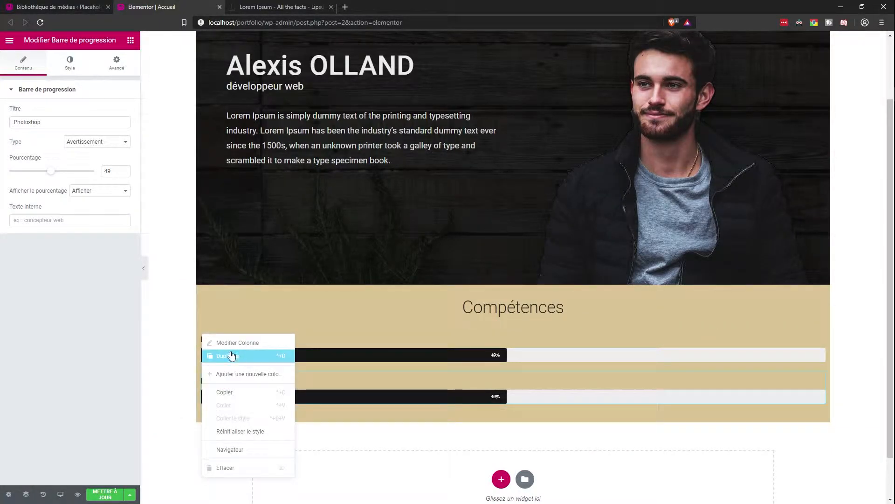
left_click(236, 355)
right_click(203, 333)
left_click(234, 355)
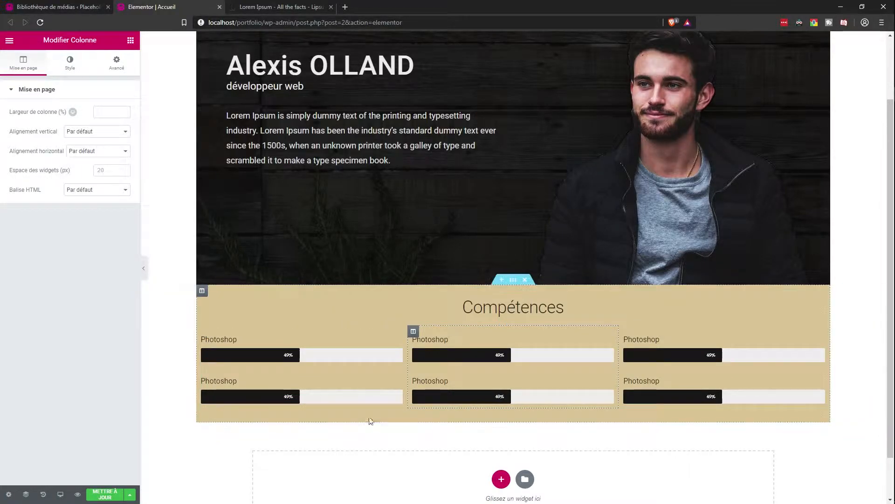
Set the beige Compétences column's top and bottom inner margins to 50 px, and preview the page without the editing panel
left_click(609, 336)
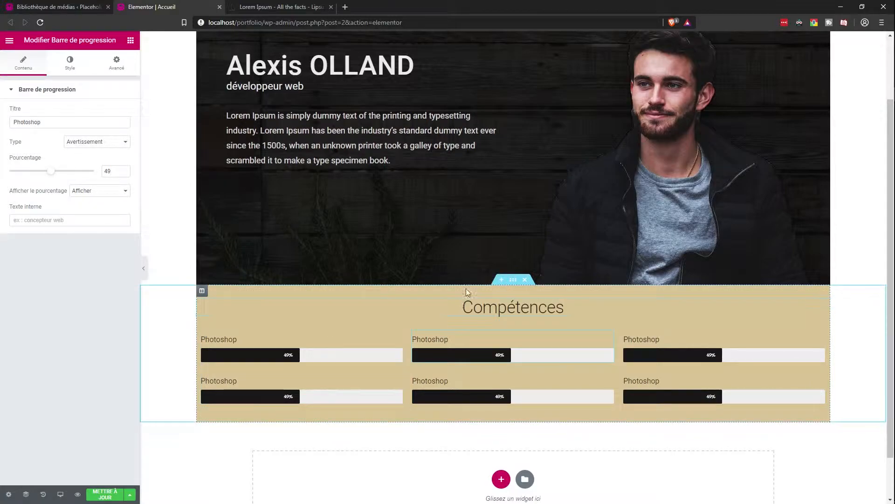
left_click(202, 292)
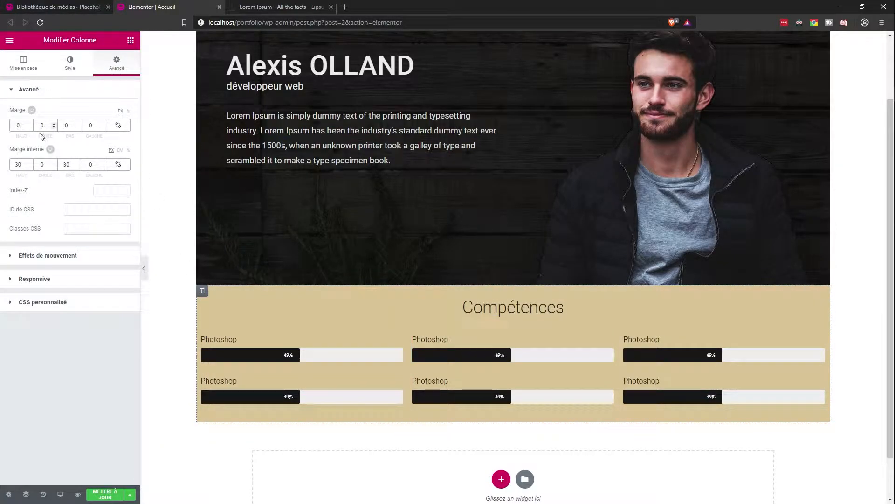
type("50")
key("Tab")
key("Tab")
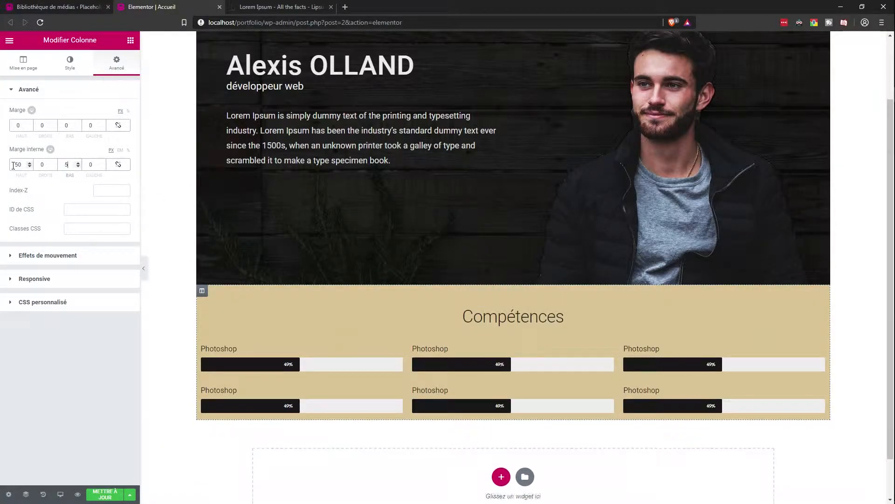
type("50")
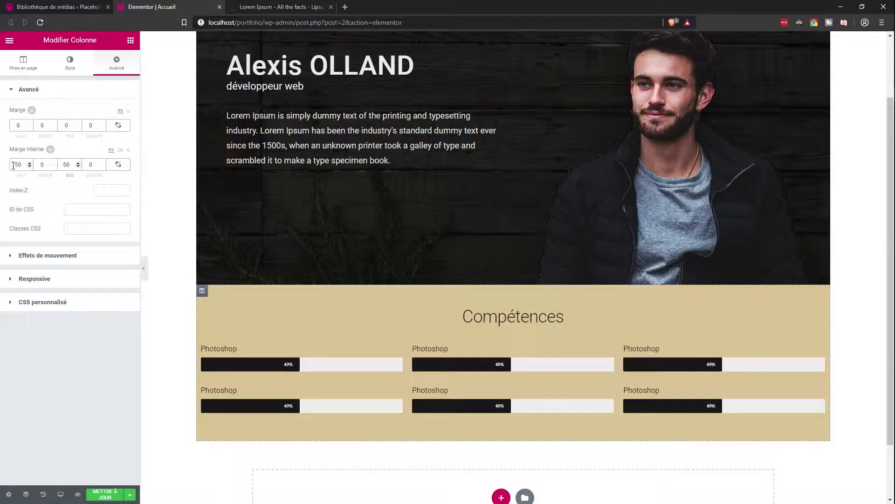
left_click(143, 268)
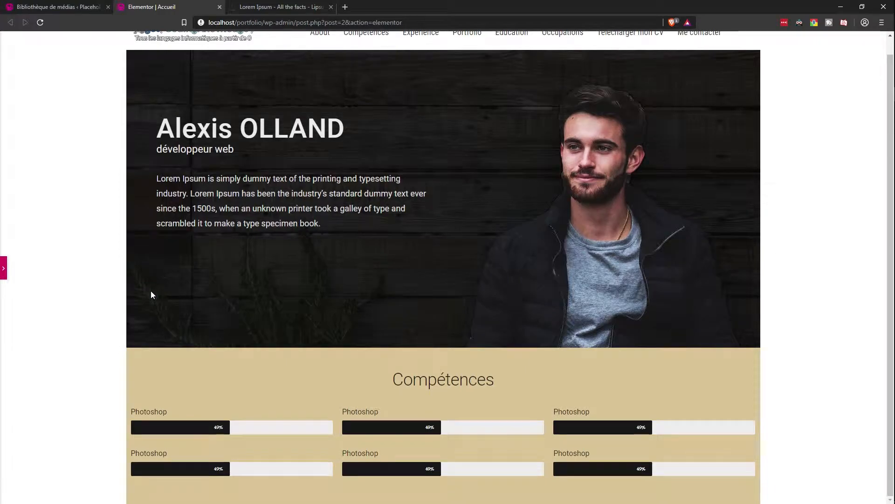
left_click(5, 268)
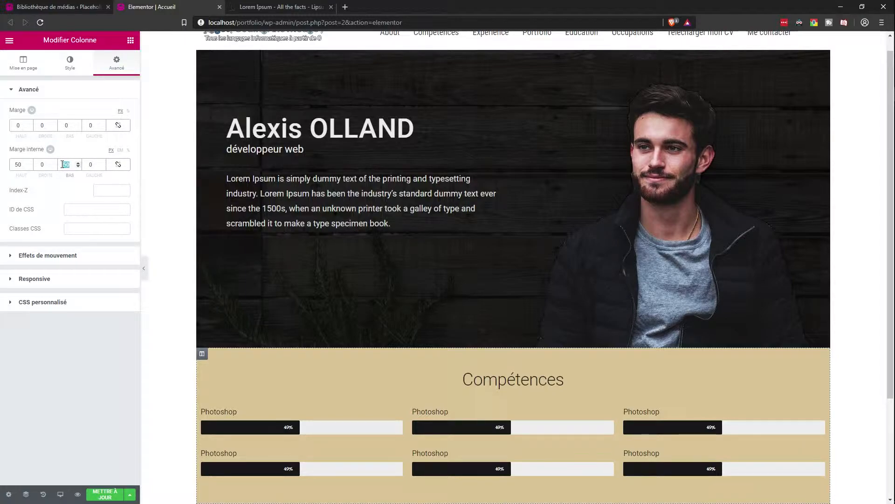
Check the page without the editing panel, and set the beige Compétences column's bottom inner margin to 60 px
left_click(144, 269)
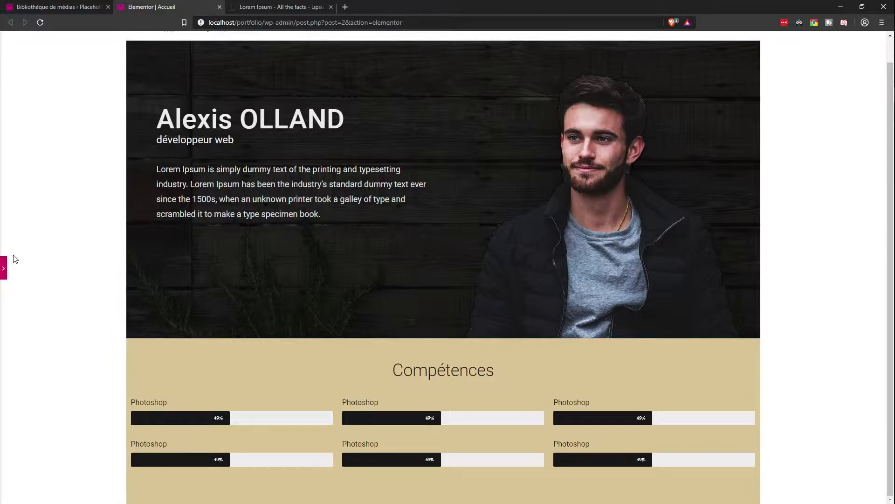
left_click(4, 268)
left_click_drag(76, 165, 58, 170)
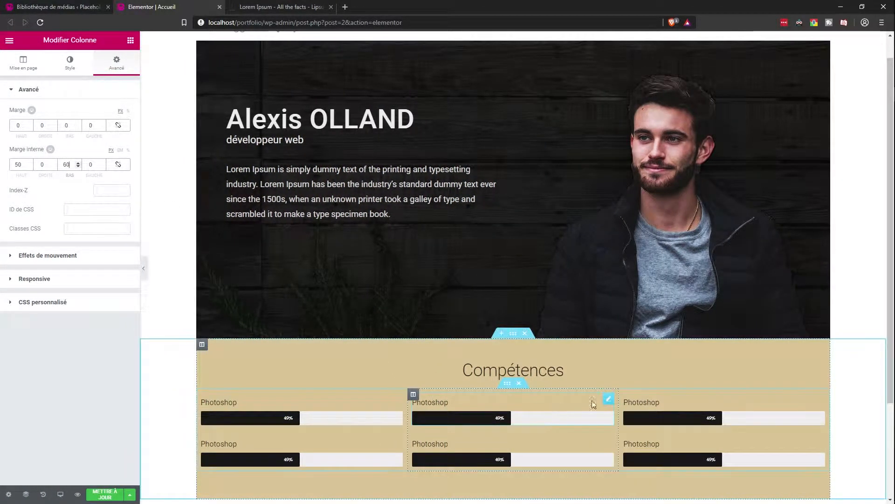
Title the upper progress bar of the middle column CSS3 and set its percentage to 74
left_click(609, 401)
left_click_drag(47, 122, 11, 128)
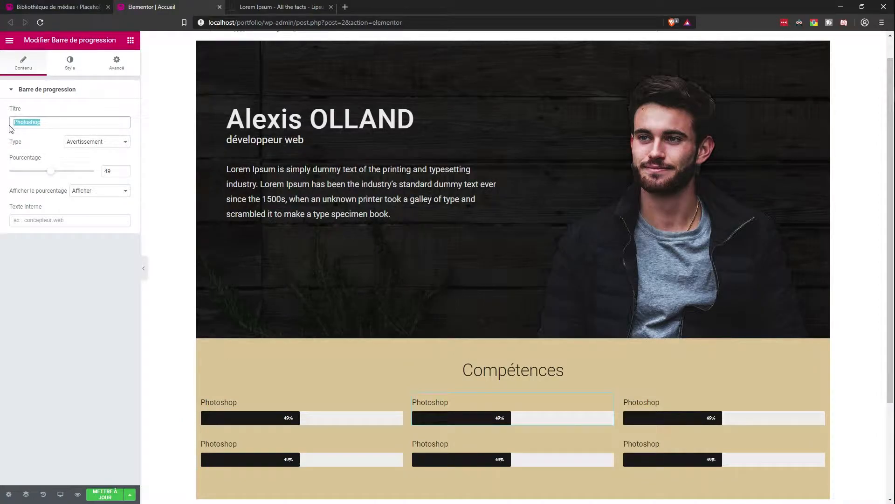
type("CSS3")
double_click(112, 171)
type("74")
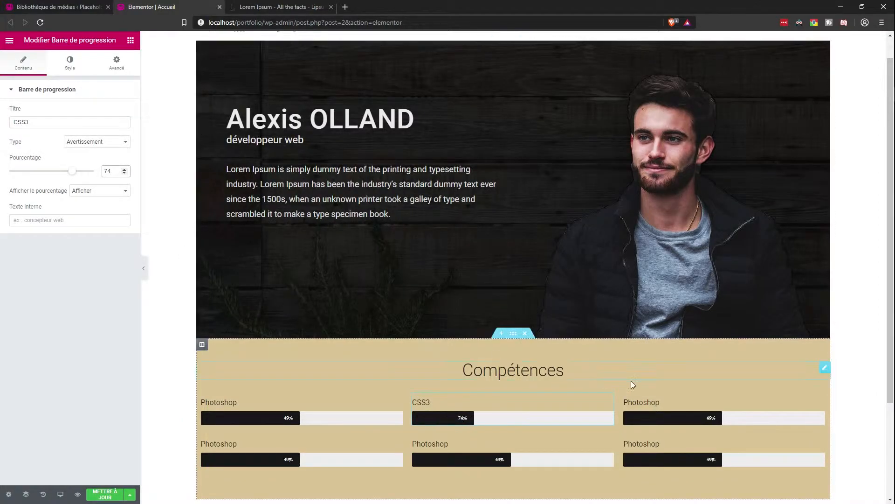
Title the upper progress bar of the third column "Javascript / jQuery" and set its percentage to 89
left_click(820, 399)
left_click(75, 125)
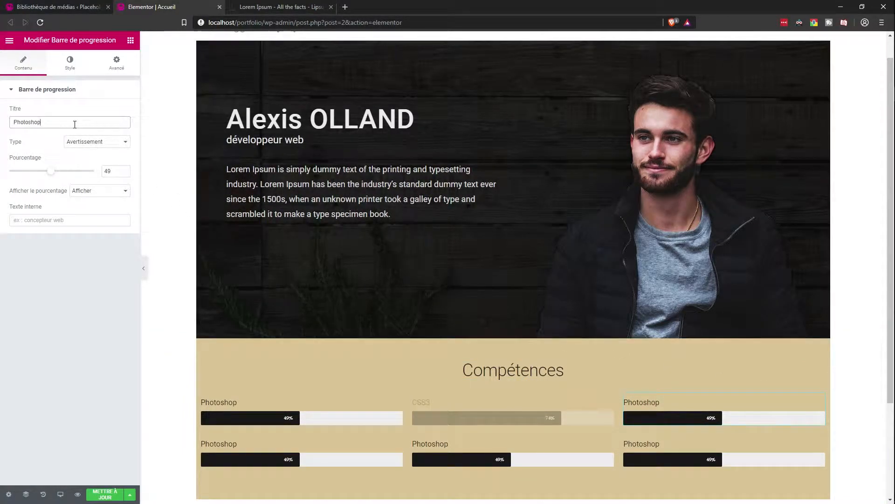
type("javascript")
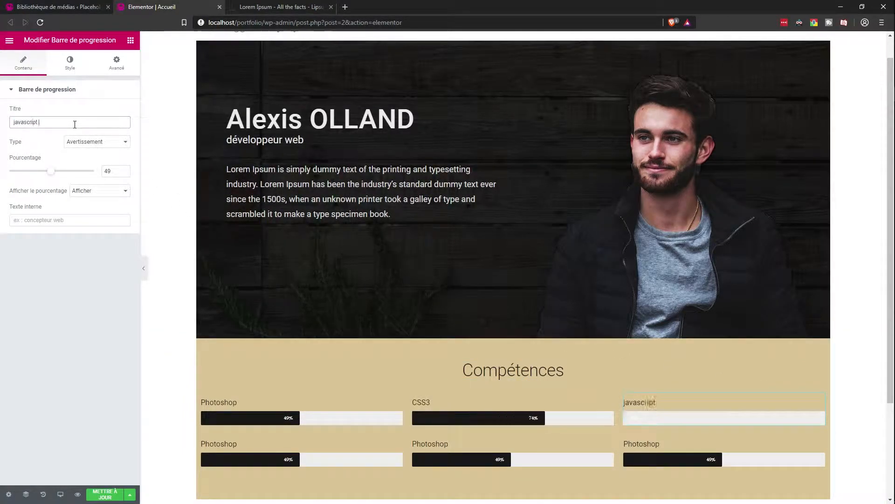
key("ctrl+a")
type("Javas")
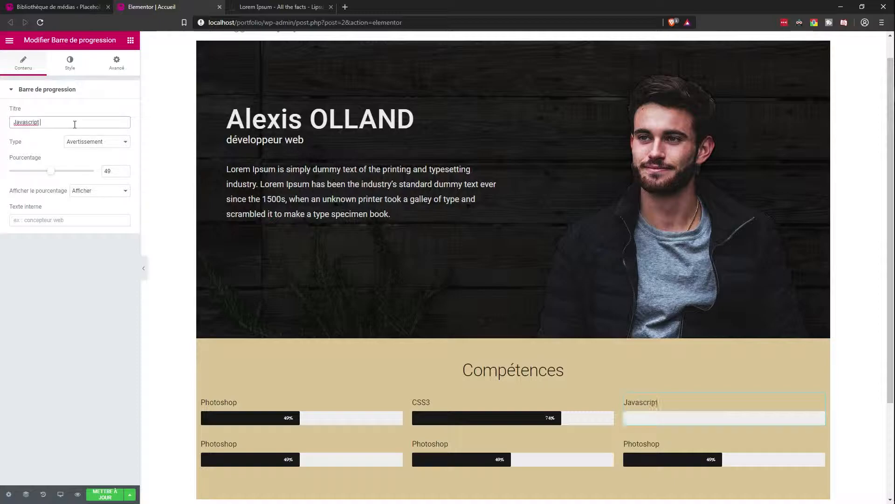
type("cript / jQuery")
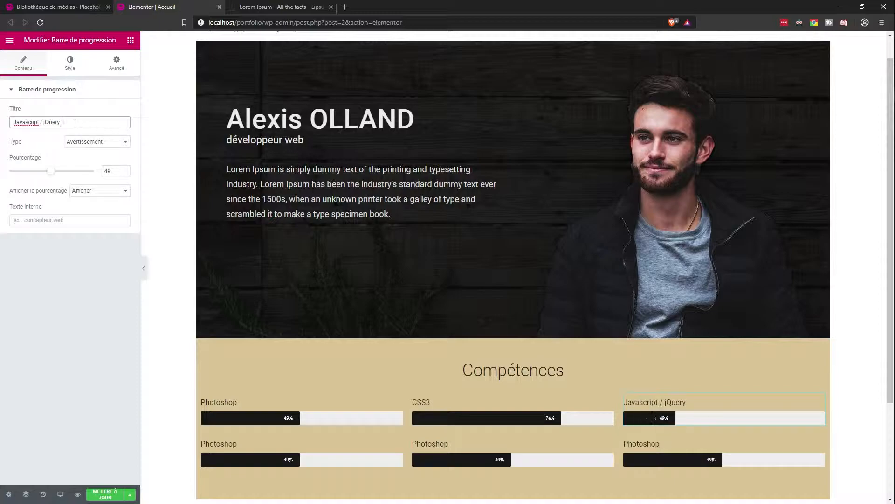
double_click(109, 170)
type("89")
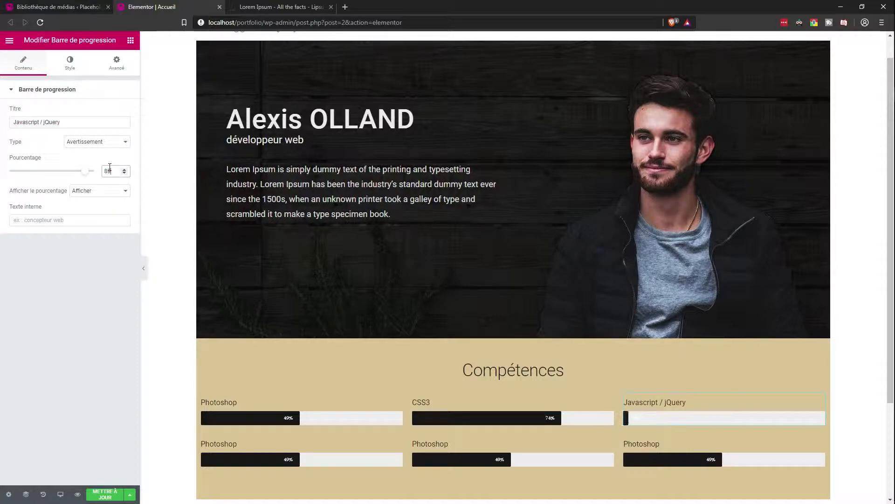
Title the lower progress bar of the first column "3D Max" and set its percentage to 78
scroll(307, 298, "down", 2)
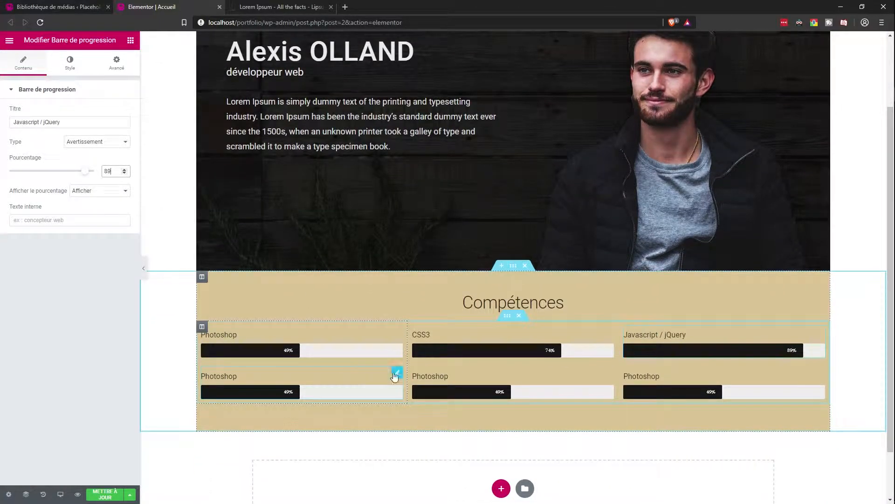
left_click(396, 373)
double_click(52, 120)
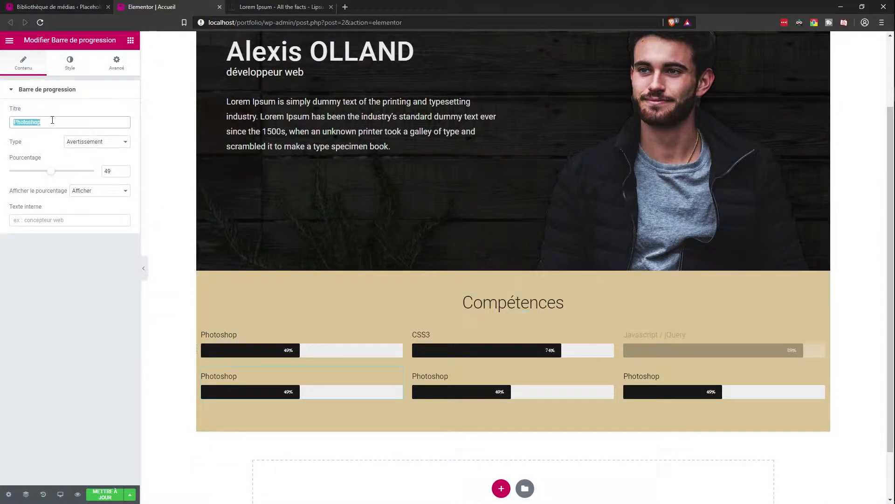
type("3D Max")
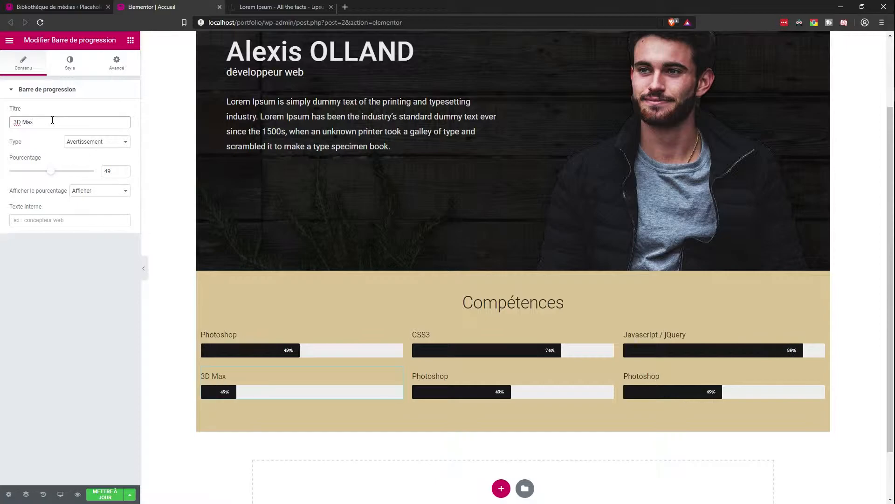
type("78")
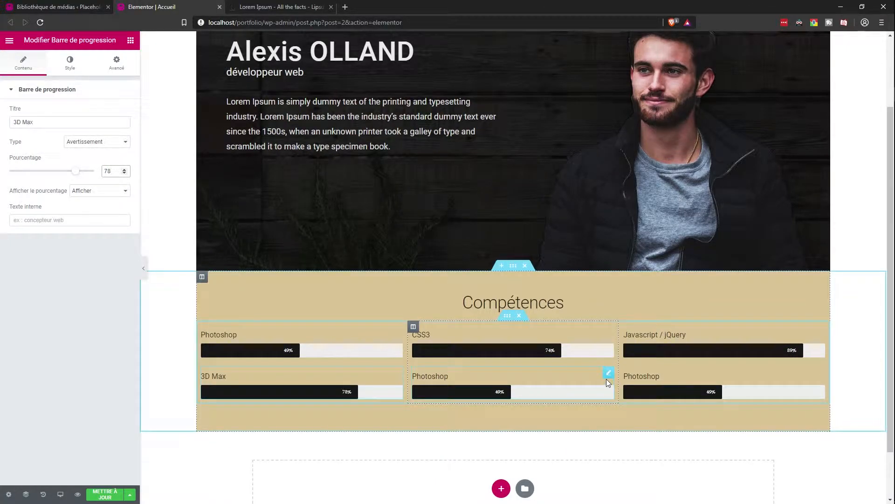
Title the lower progress bar of the middle column HTML5 and set its percentage to 90
left_click(609, 372)
left_click(69, 125)
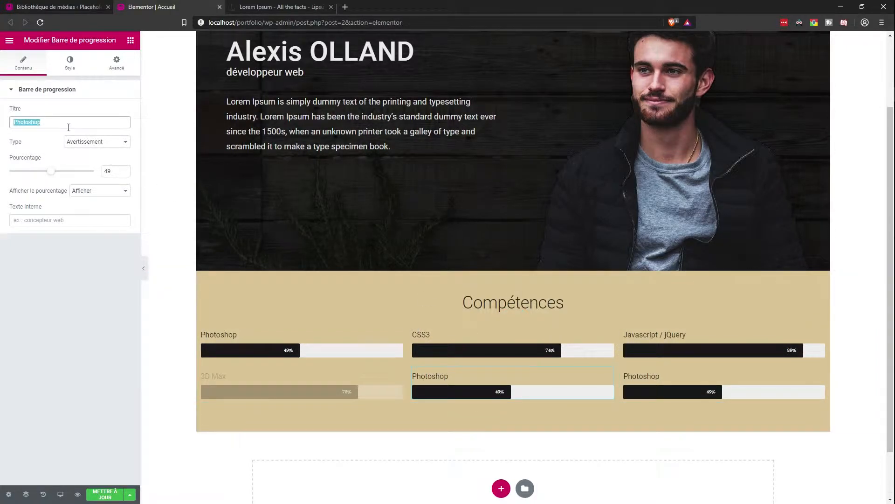
type("HTML5")
key("Tab")
key("Tab")
key("Tab")
type("9")
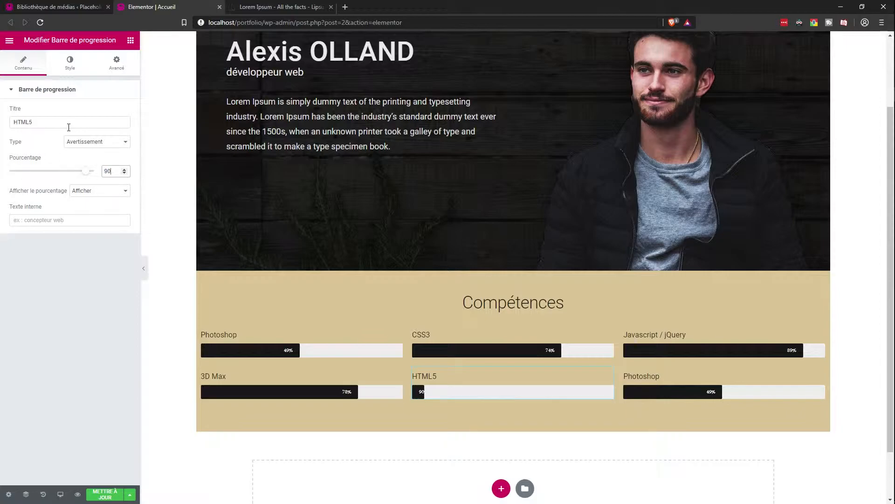
Title the lower progress bar of the third column PHP and set its percentage to 50
left_click(820, 373)
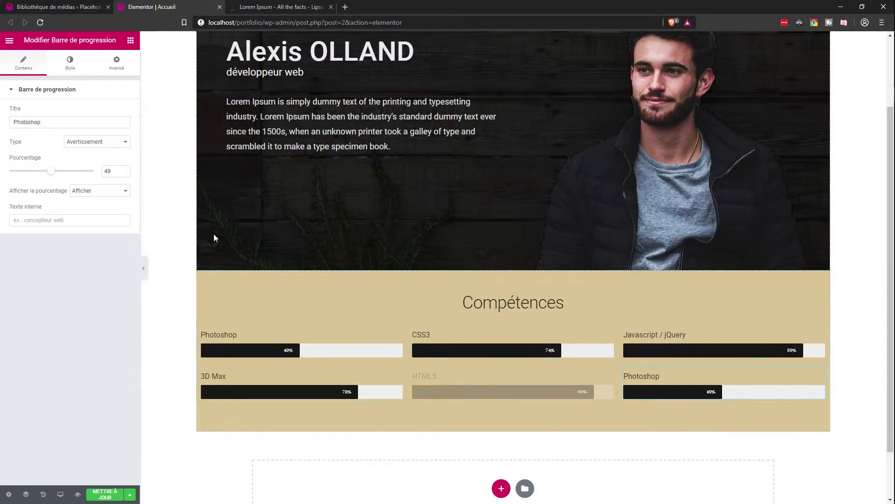
double_click(73, 124)
type("PHP")
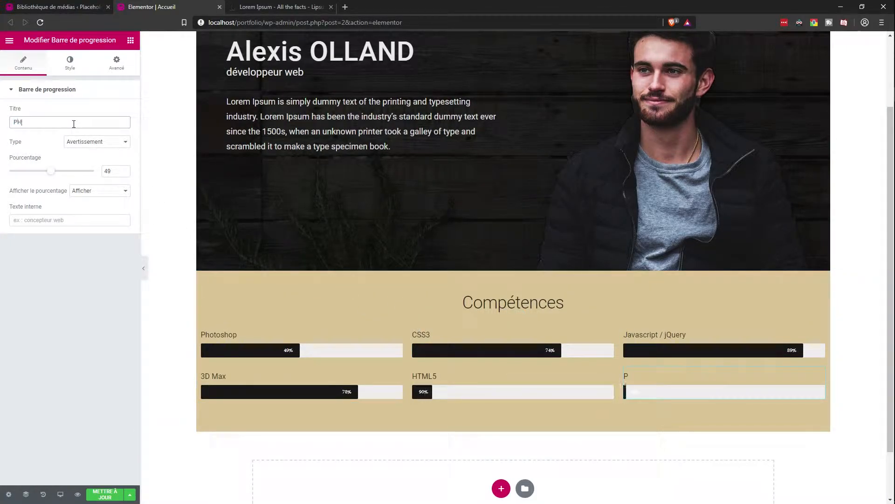
key("Tab")
key("Tab")
key("Tab")
type("50")
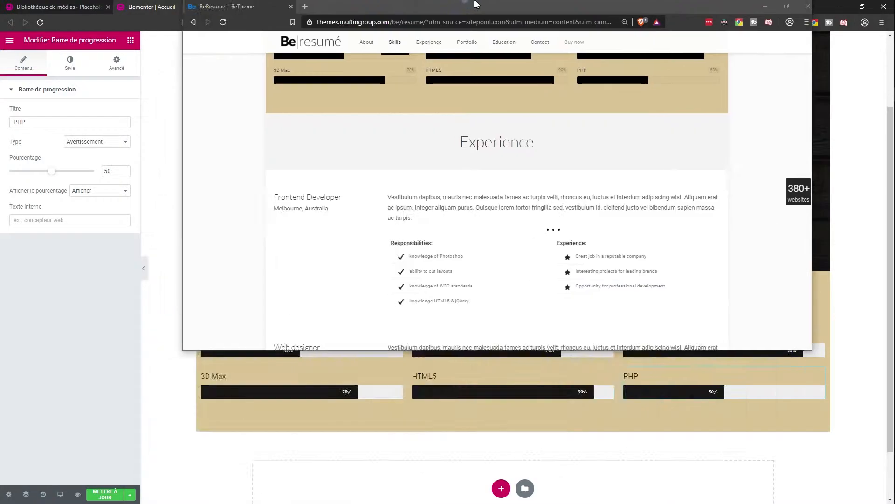
Review the header, skills and Experience sections of the BeResume reference page
scroll(291, 326, "up", 8)
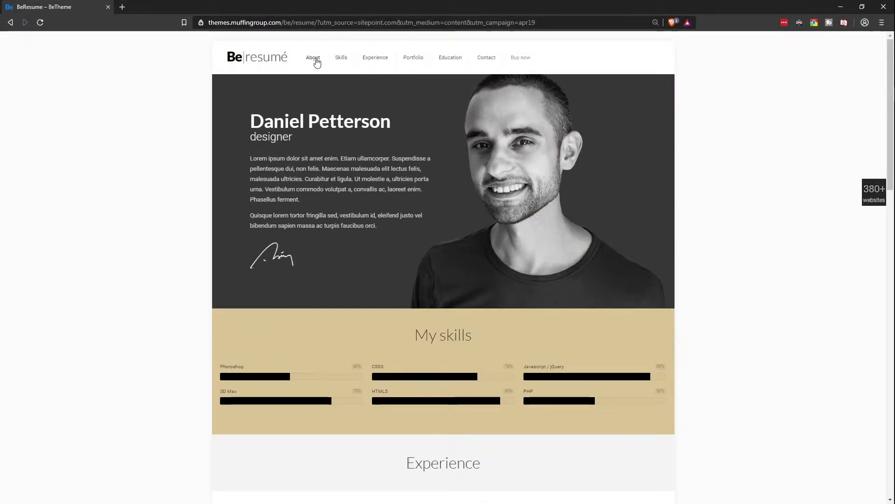
scroll(533, 146, "down", 15)
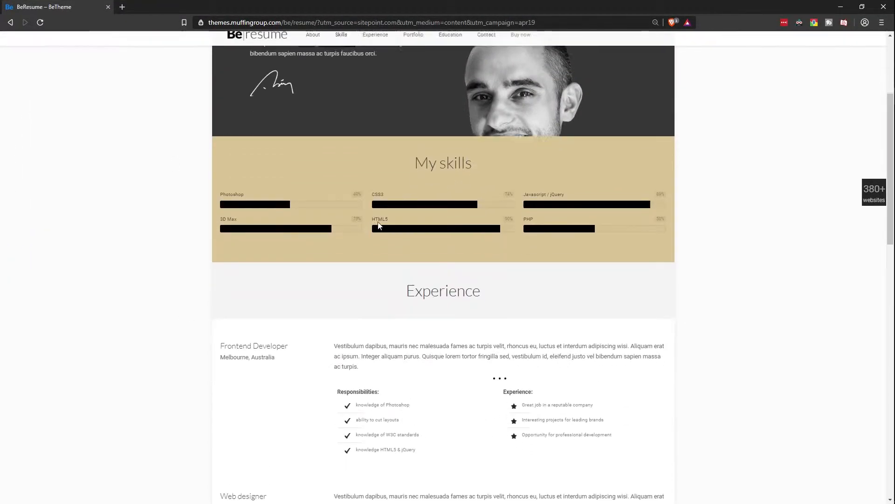
scroll(396, 213, "down", 3)
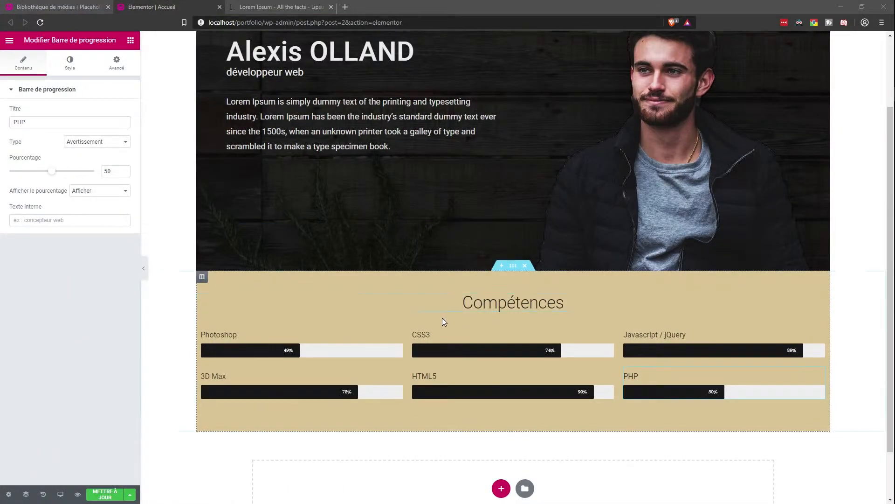
Save the page in Elementor and look over its hero and Compétences sections
scroll(442, 319, "up", 3)
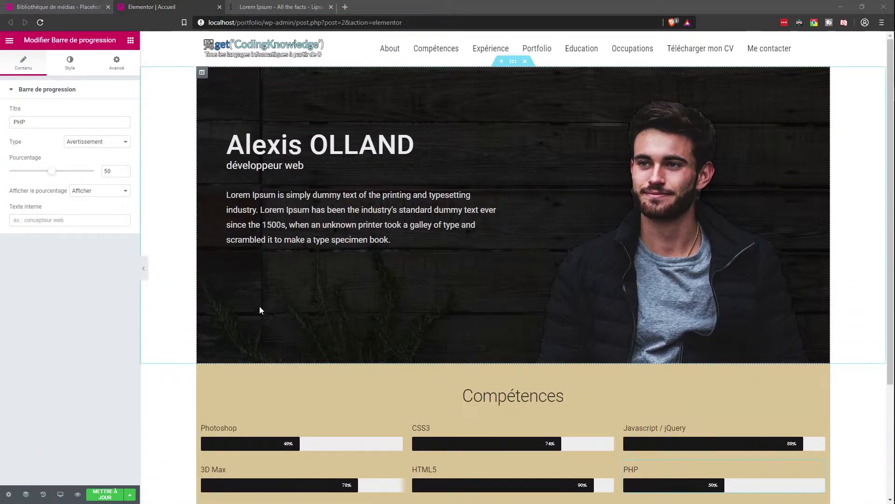
left_click(110, 495)
scroll(242, 373, "down", 4)
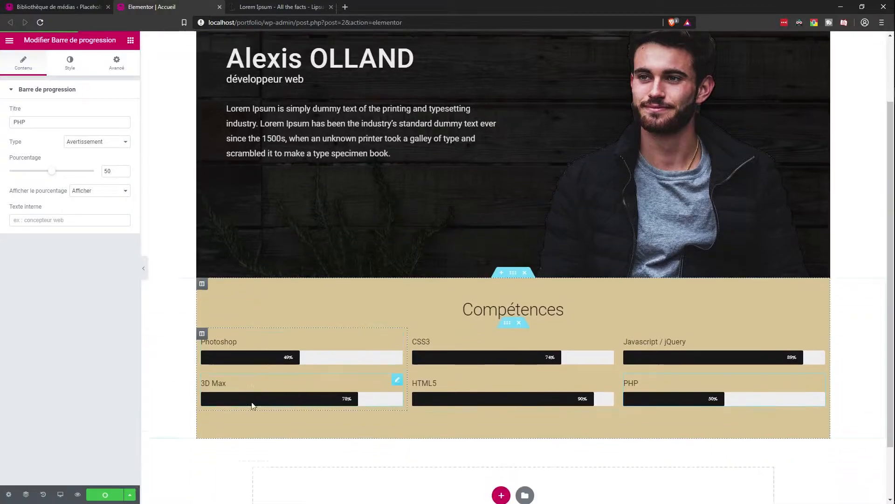
scroll(254, 373, "up", 4)
scroll(254, 370, "down", 1)
scroll(254, 369, "down", 1)
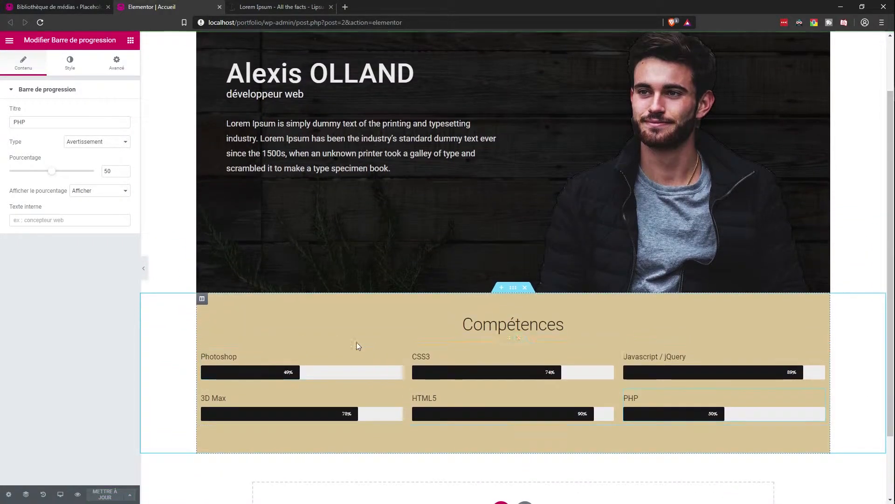
Set the top margin of the inner section holding the progress bars to -15 px, and save the page
left_click(507, 338)
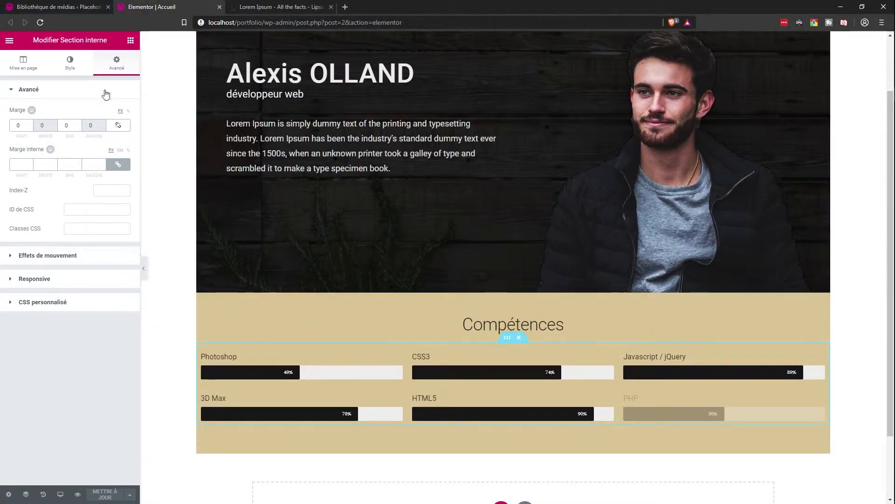
left_click(29, 127)
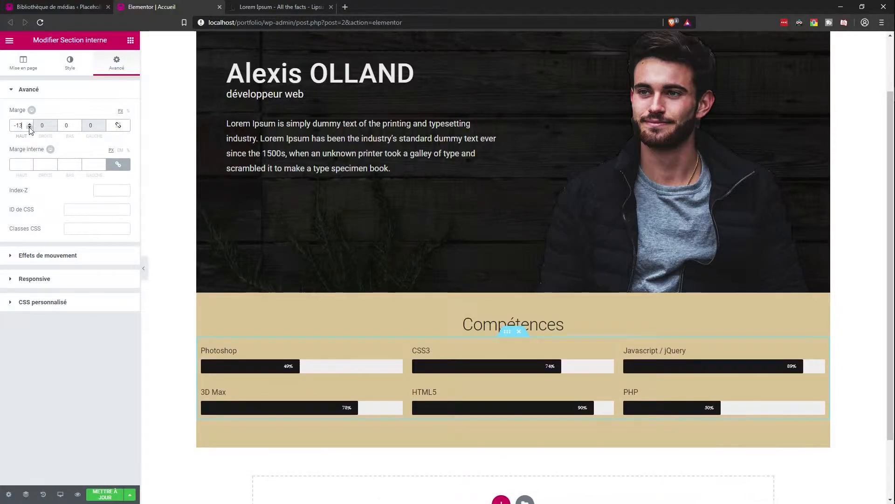
left_click(29, 127)
left_click(30, 128)
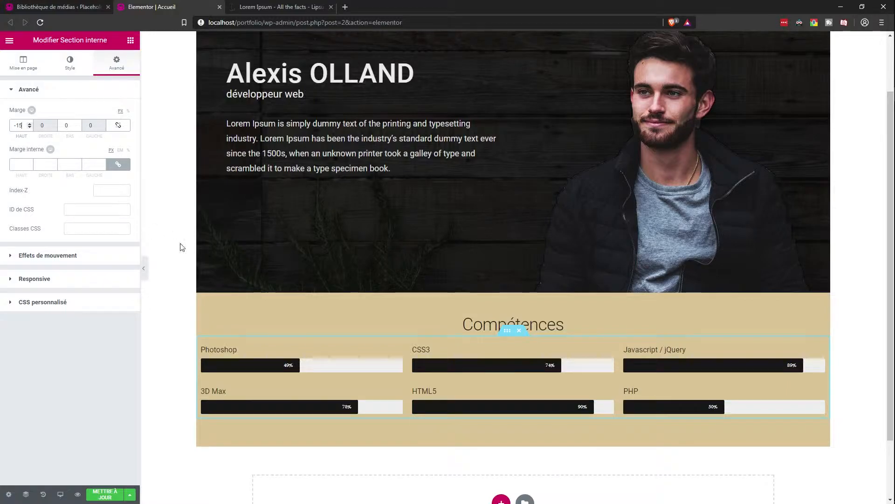
left_click(111, 495)
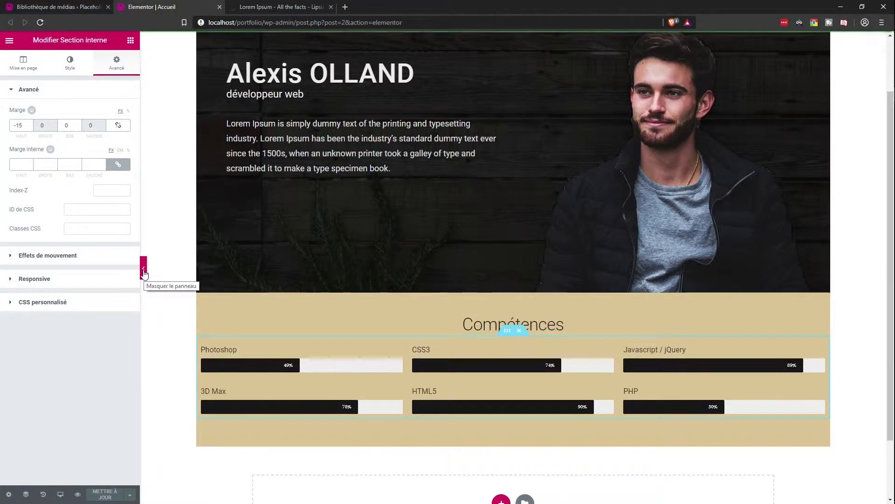
Open the published portfolio site in a new browser tab from the WordPress dashboard
left_click(56, 7)
middle_click(47, 52)
left_click(192, 8)
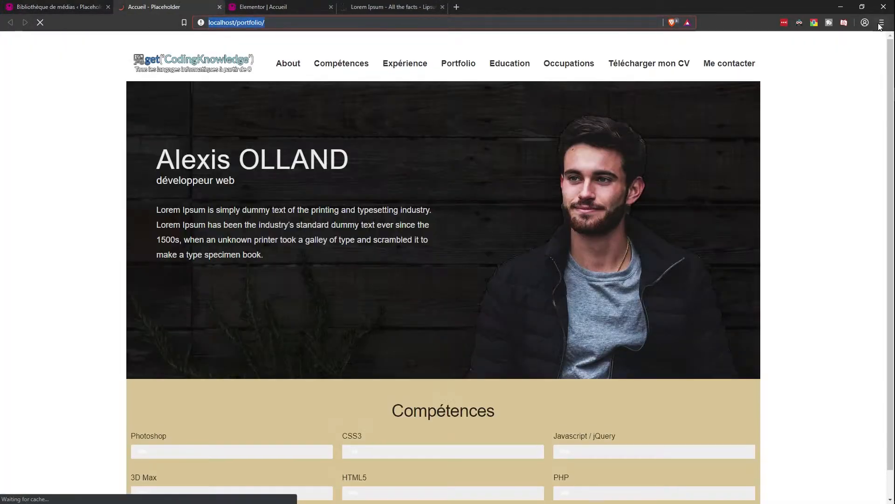
left_click(882, 22)
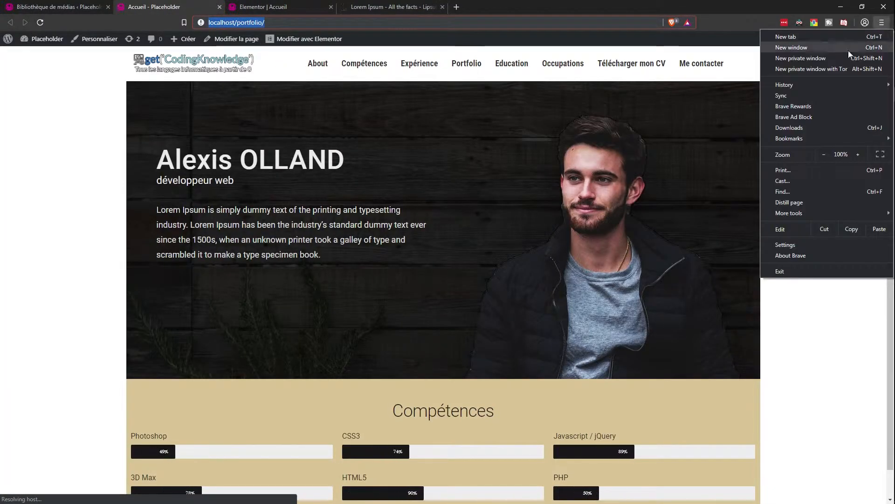
left_click(821, 67)
type("http://localhost/portfolio/")
key("Return")
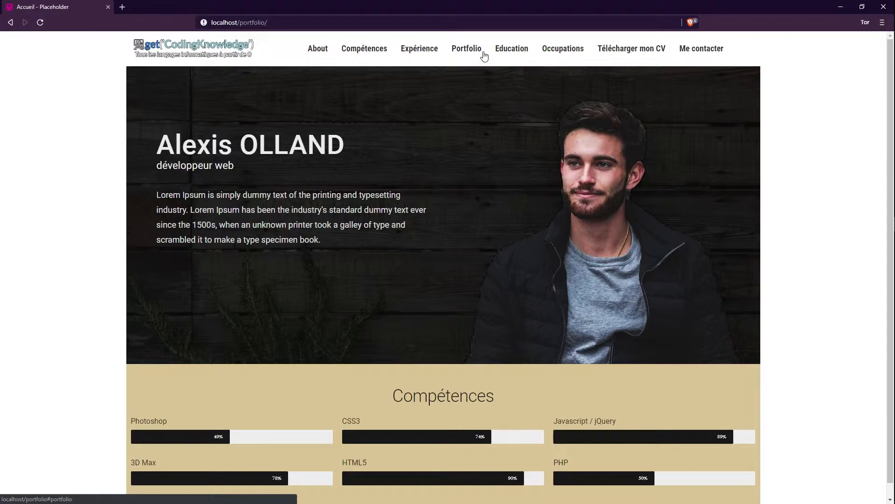
key("alt+Tab")
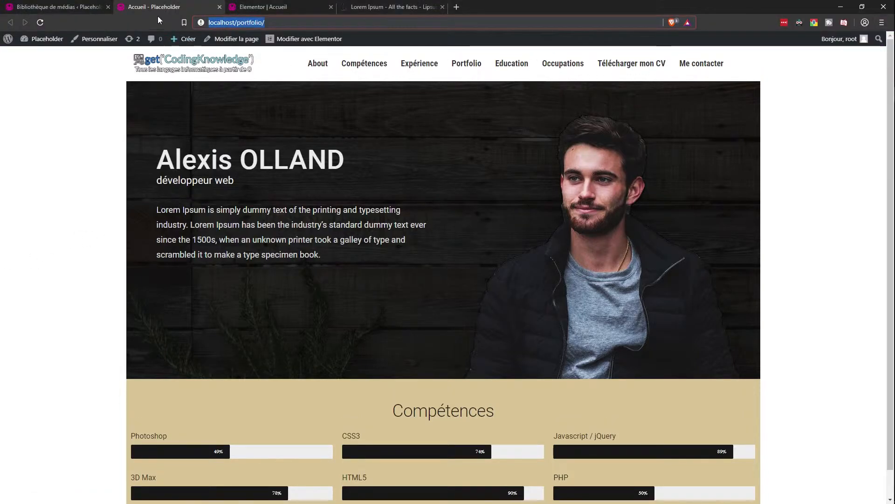
Unlink the navigation menu's text padding values in the Elementor editor, set the right padding to 27 px, and update the page
left_click(273, 7)
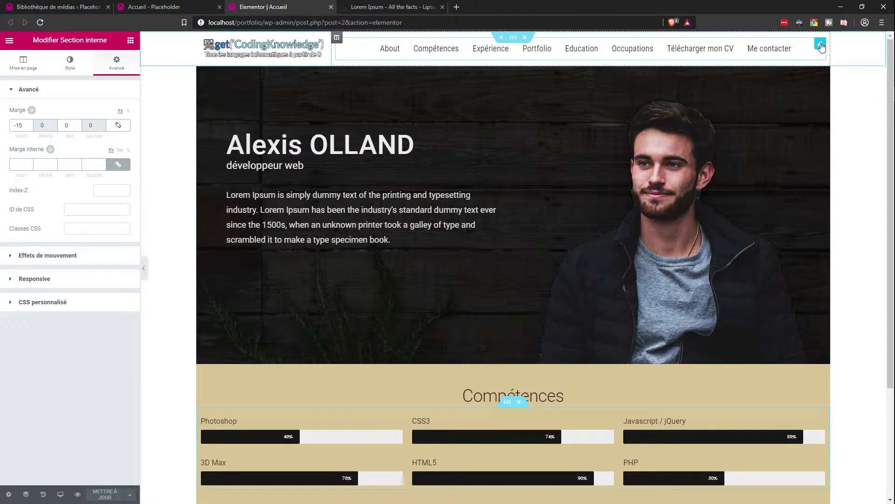
left_click(780, 59)
left_click(118, 253)
scroll(52, 252, "up", 13)
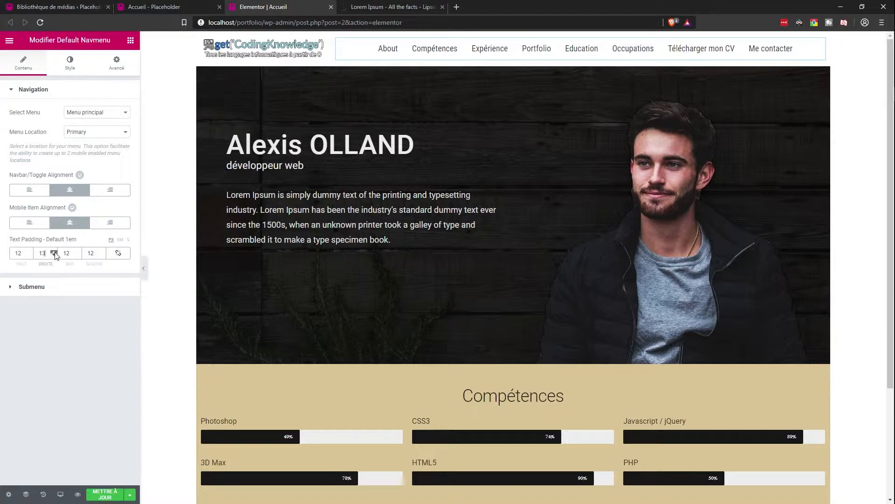
scroll(55, 254, "up", 2)
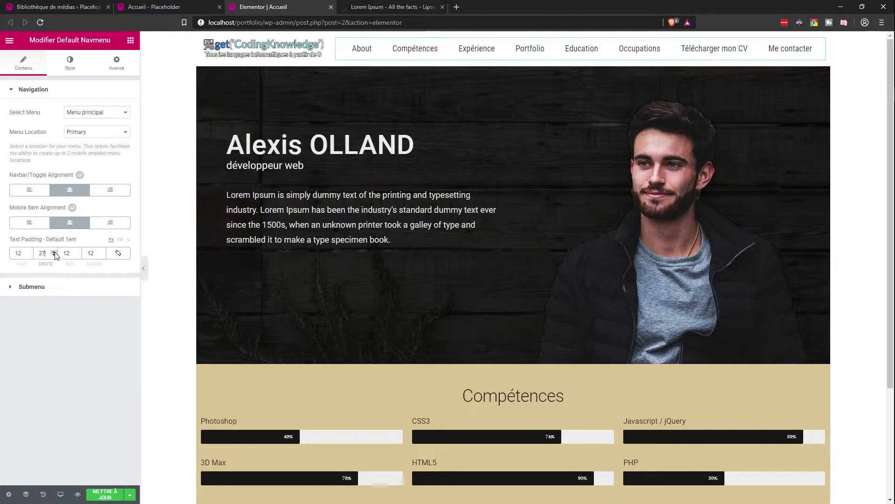
left_click(105, 494)
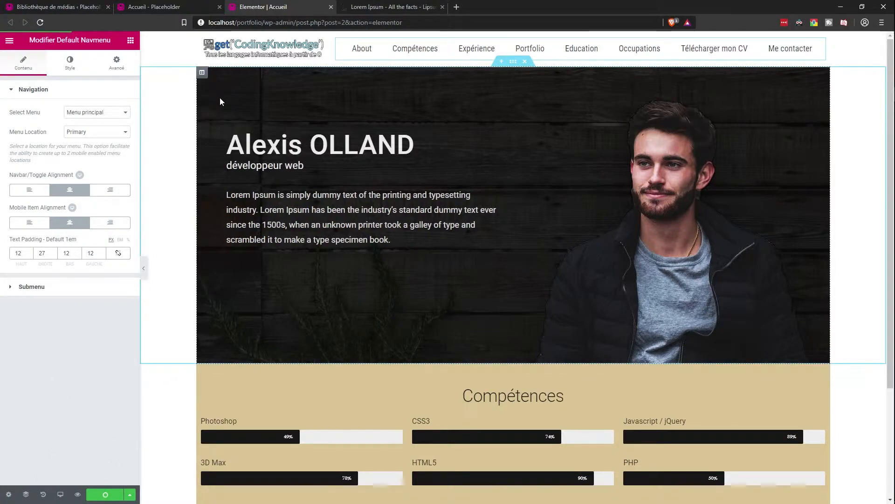
Reload the portfolio page in the private Tor window and review its menu spacing, hero text and Compétences skill bars
key("alt+Tab")
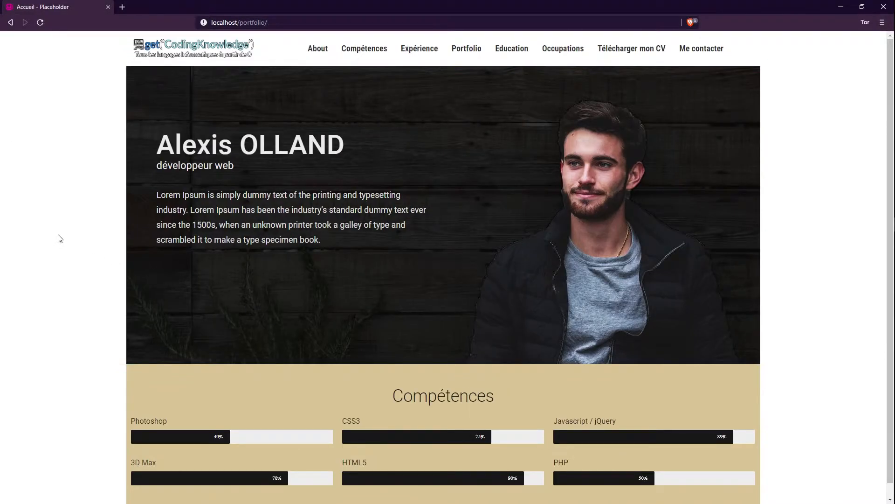
key("F5")
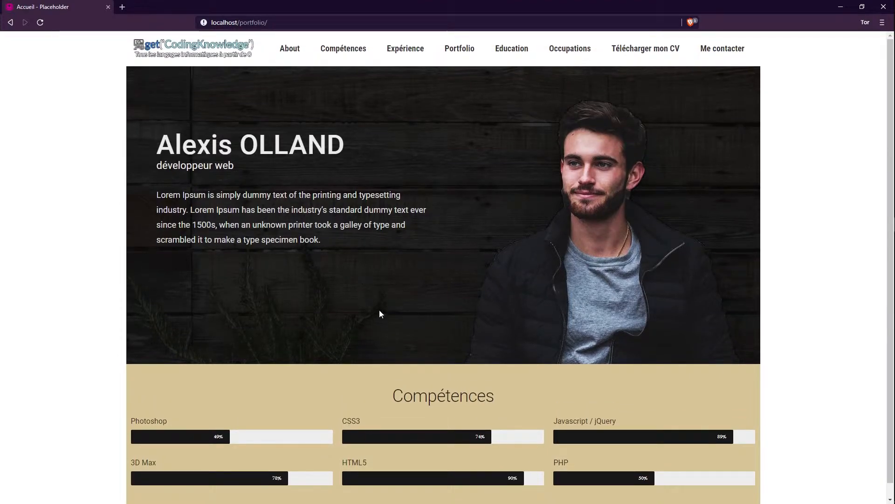
left_click_drag(157, 145, 346, 150)
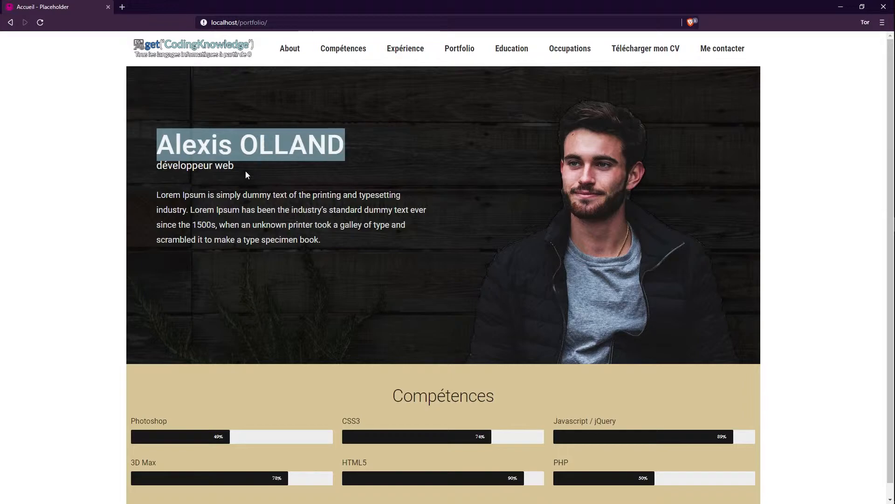
left_click(233, 166)
left_click_drag(322, 240, 150, 197)
scroll(306, 293, "down", 1)
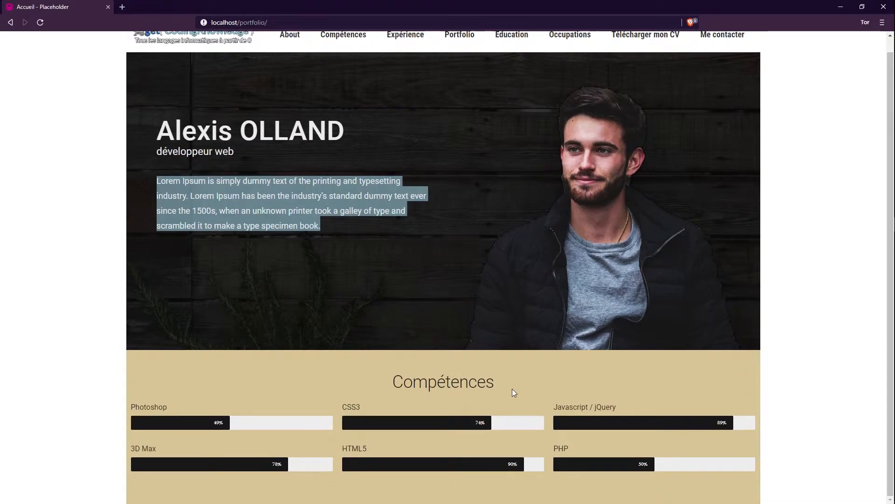
left_click(451, 390)
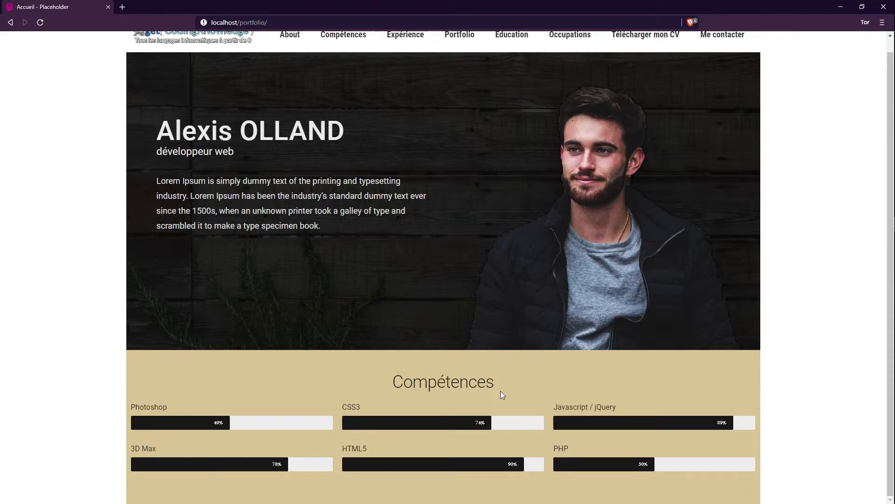
scroll(500, 392, "up", 1)
scroll(501, 392, "down", 1)
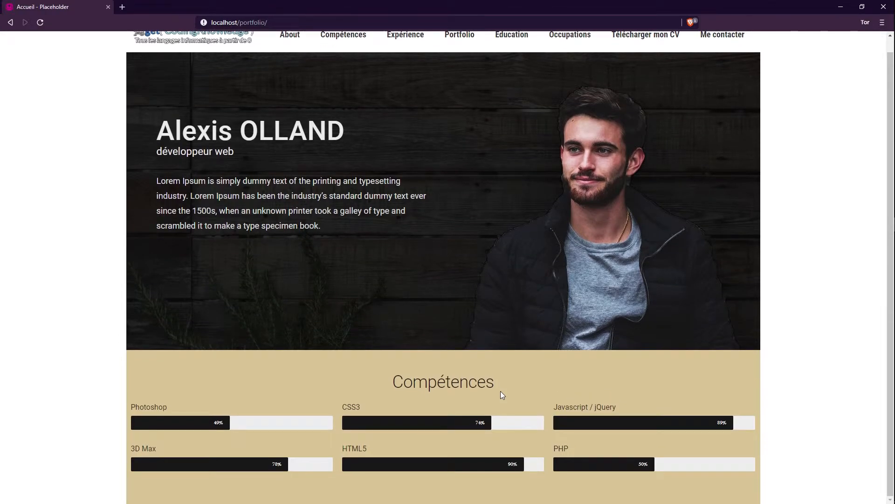